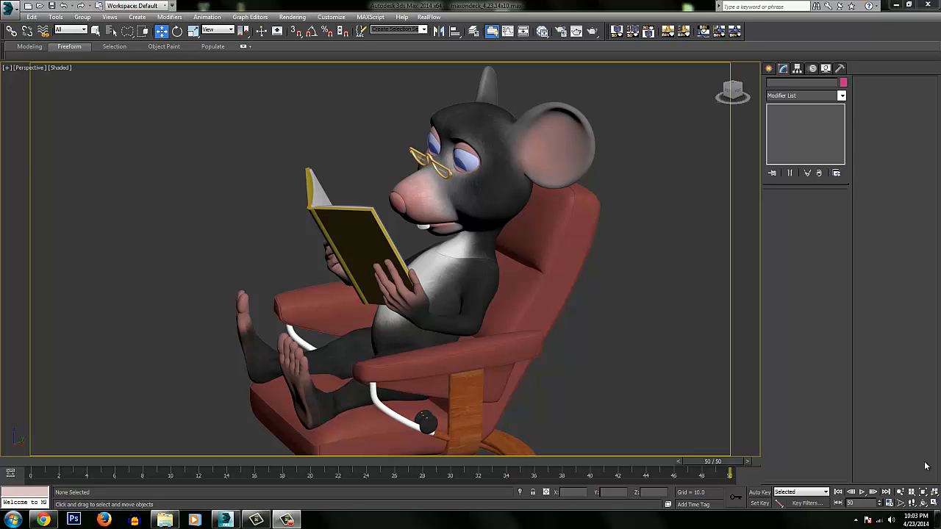
Unhide the JacketTutorial layer in the layer manager and close the manager.
{"action": "middle_click_drag", "start_coordinate": [544, 263], "coordinate": [553, 265]}
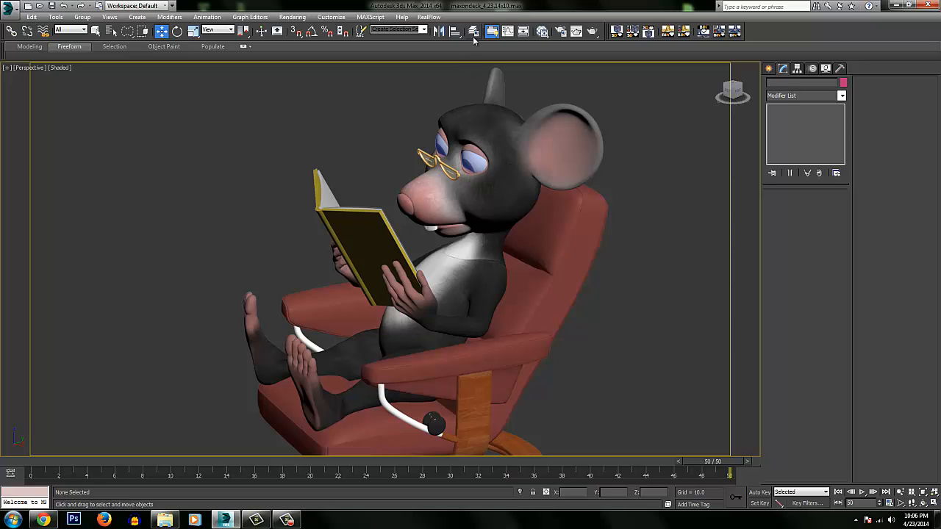
{"action": "left_click", "coordinate": [473, 30]}
{"action": "left_click", "coordinate": [721, 325]}
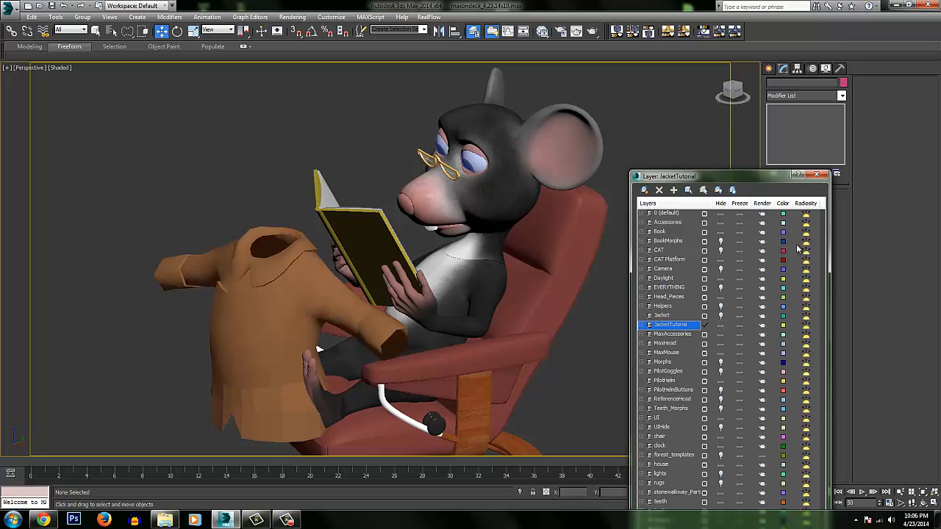
{"action": "left_click", "coordinate": [816, 177]}
Select the jacket body and examine it from the front and side, with edged faces shown.
{"action": "left_click", "coordinate": [297, 274]}
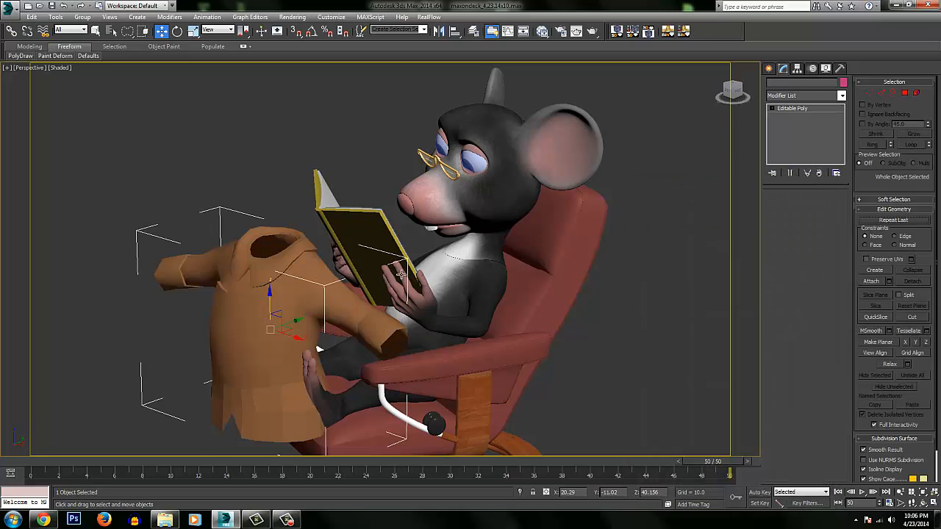
{"action": "middle_click_drag", "start_coordinate": [298, 273], "coordinate": [437, 282], "text": "alt"}
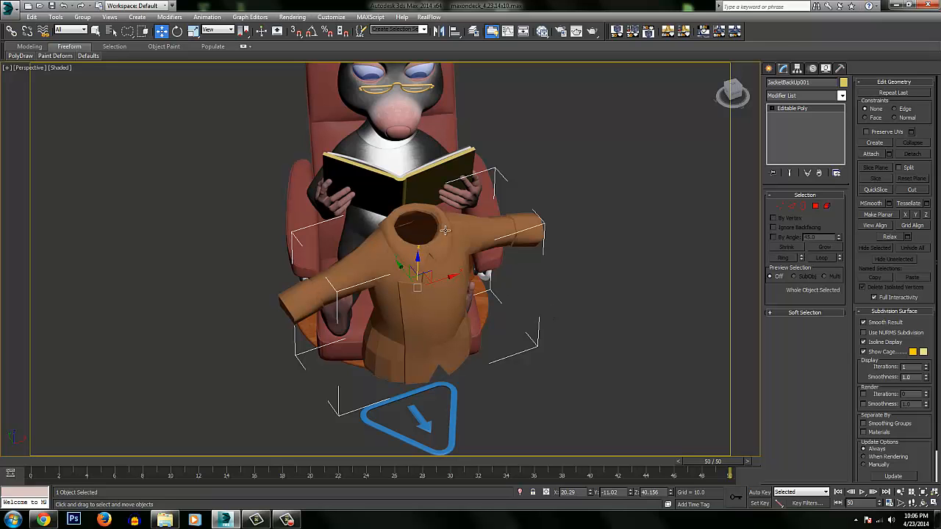
{"action": "middle_click_drag", "start_coordinate": [468, 254], "coordinate": [522, 273], "text": "alt"}
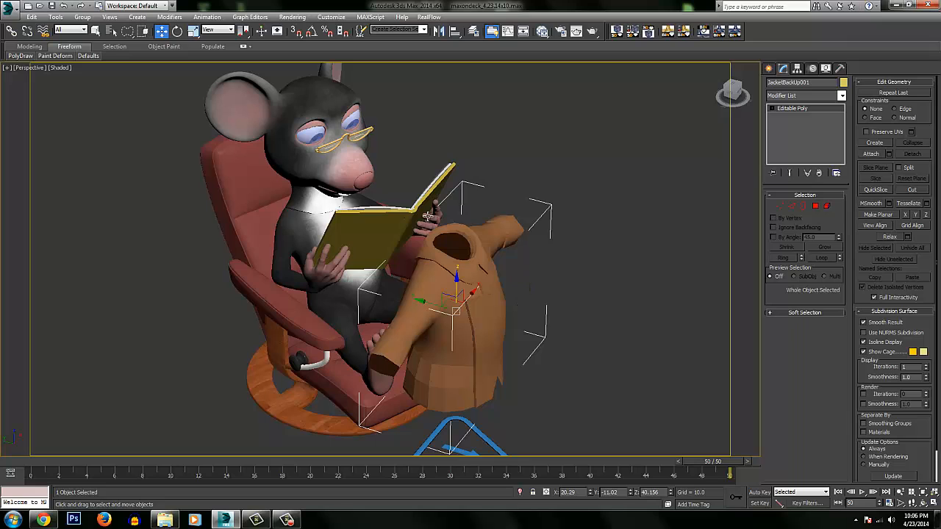
{"action": "middle_click_drag", "start_coordinate": [340, 194], "coordinate": [384, 179], "text": "alt"}
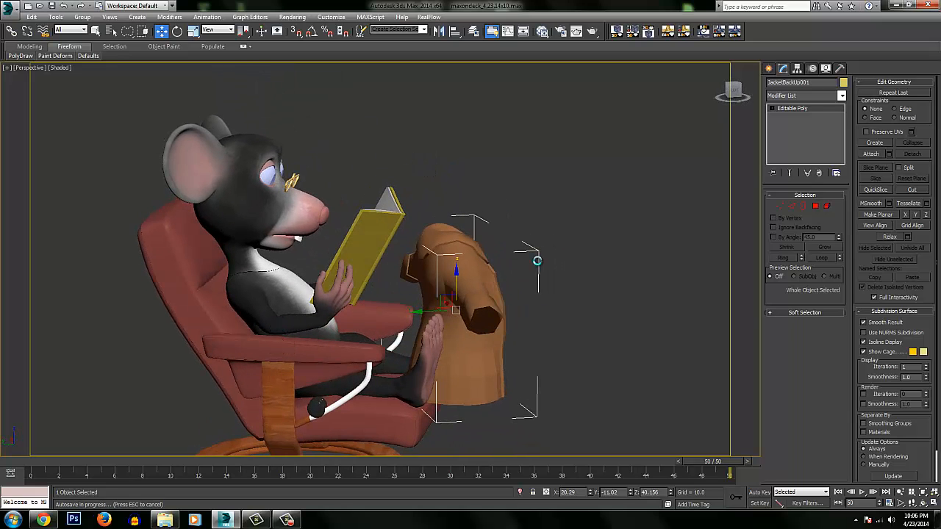
{"action": "middle_click_drag", "start_coordinate": [512, 272], "coordinate": [444, 268], "text": "alt"}
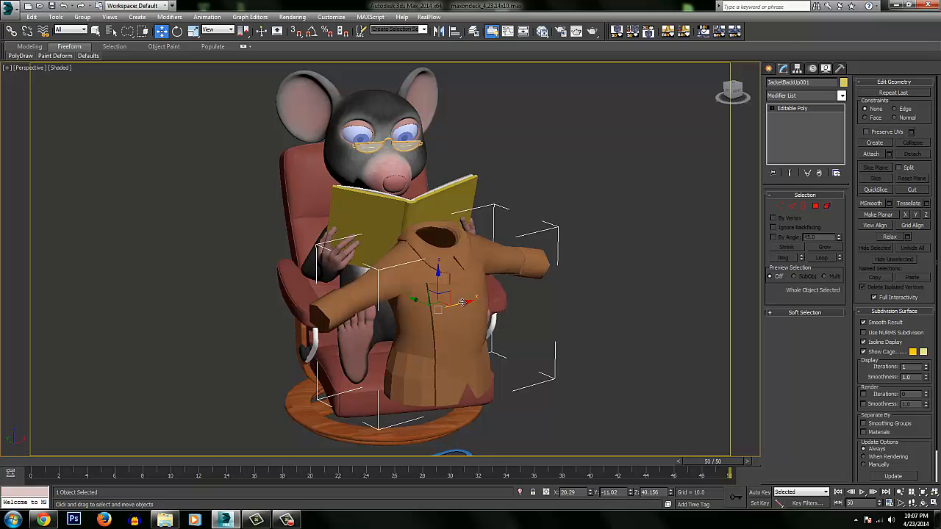
{"action": "mouse_move", "coordinate": [462, 303]}
{"action": "left_mouse_down"}
{"action": "mouse_move", "coordinate": [581, 302]}
{"action": "mouse_move", "coordinate": [415, 305]}
{"action": "mouse_move", "coordinate": [457, 307]}
{"action": "left_mouse_up"}
{"action": "mouse_move", "coordinate": [485, 282]}
{"action": "middle_mouse_down", "text": "alt"}
{"action": "mouse_move", "coordinate": [444, 263]}
{"action": "mouse_move", "coordinate": [476, 238]}
{"action": "middle_mouse_up", "text": "alt"}
{"action": "key", "text": "ctrl+z"}
{"action": "key", "text": "F4"}
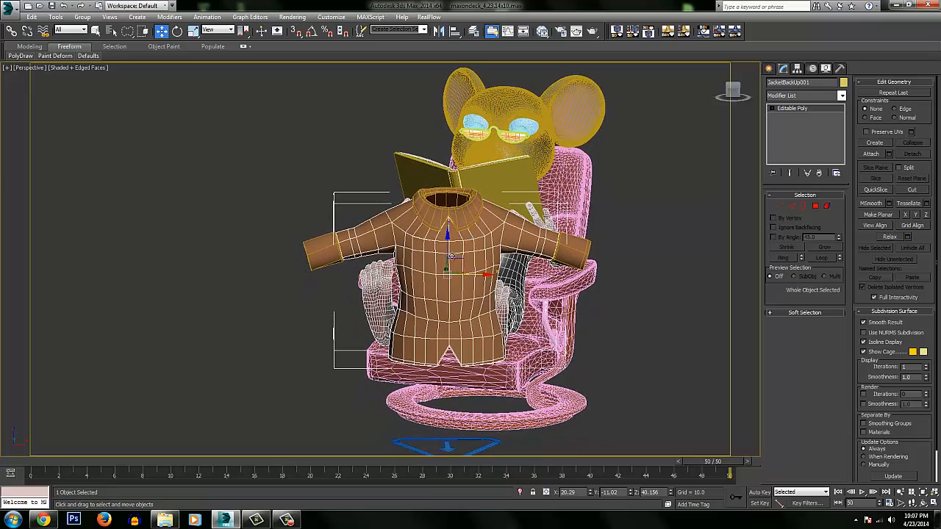
Move the jacket body down, away from its collar and cuffs, and undo the move.
{"action": "left_click_drag", "start_coordinate": [446, 239], "coordinate": [446, 329]}
{"action": "middle_click_drag", "start_coordinate": [508, 234], "coordinate": [436, 265], "text": "alt"}
{"action": "middle_click_drag", "start_coordinate": [406, 344], "coordinate": [424, 319], "text": "alt"}
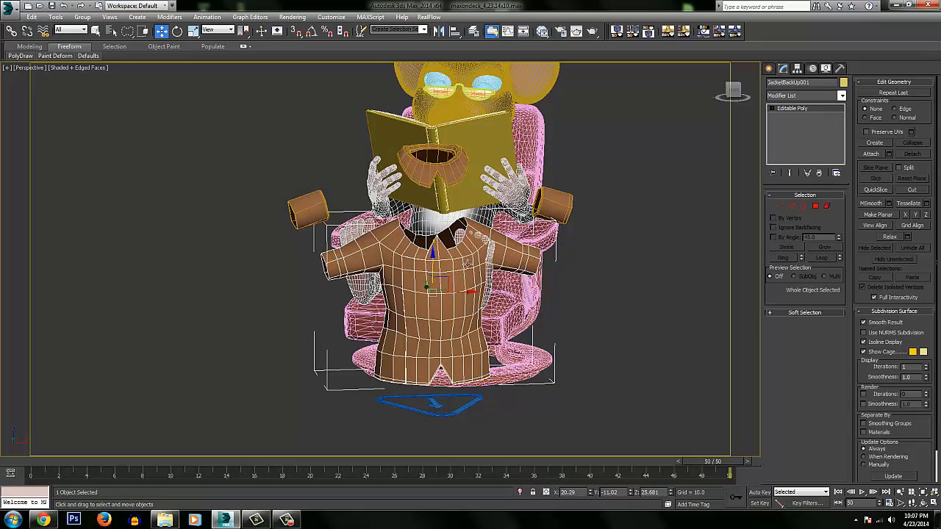
{"action": "middle_click_drag", "start_coordinate": [468, 263], "coordinate": [428, 275], "text": "alt"}
{"action": "middle_click_drag", "start_coordinate": [438, 204], "coordinate": [441, 300]}
{"action": "key", "text": "ctrl+z"}
Select the jacket collar and the cuffs in turn, and examine them as separate objects from several angles.
{"action": "left_click", "coordinate": [449, 224]}
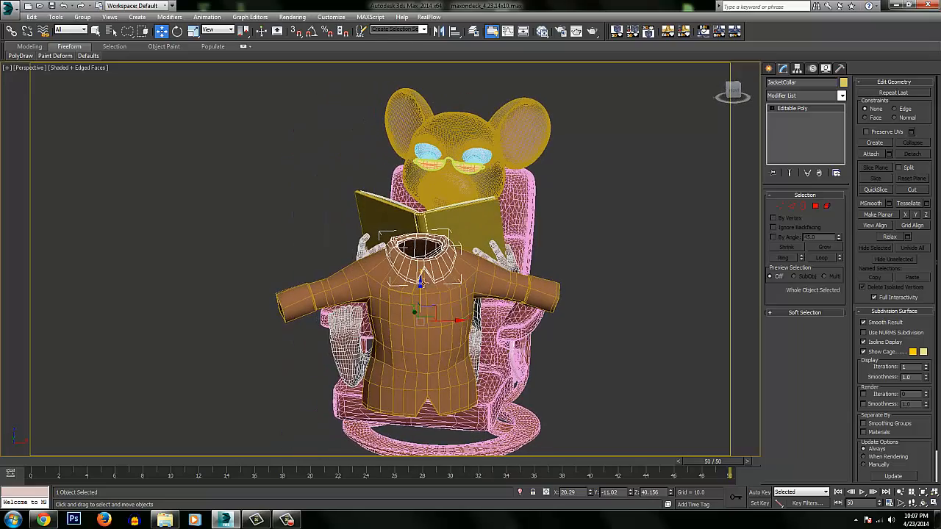
{"action": "middle_click_drag", "start_coordinate": [445, 235], "coordinate": [439, 185], "text": "alt"}
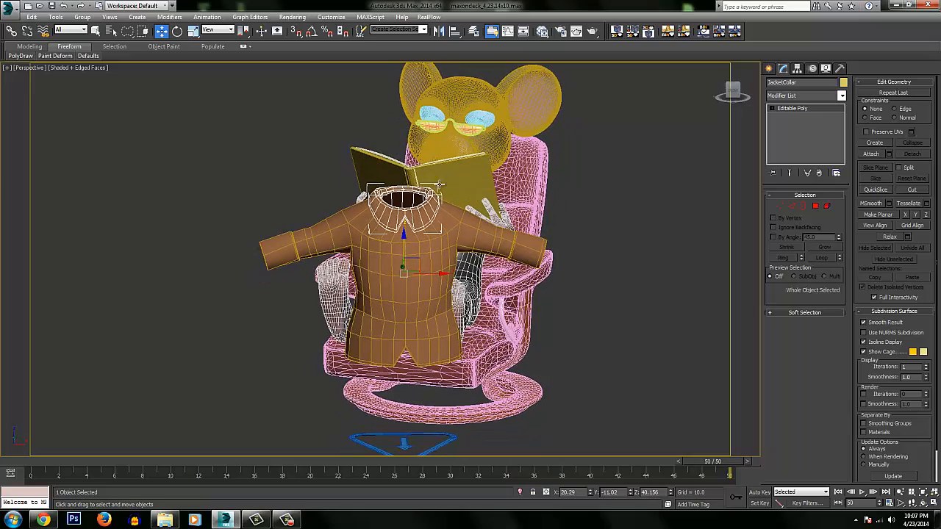
{"action": "middle_click_drag", "start_coordinate": [397, 219], "coordinate": [379, 256], "text": "alt"}
{"action": "left_click", "coordinate": [274, 266]}
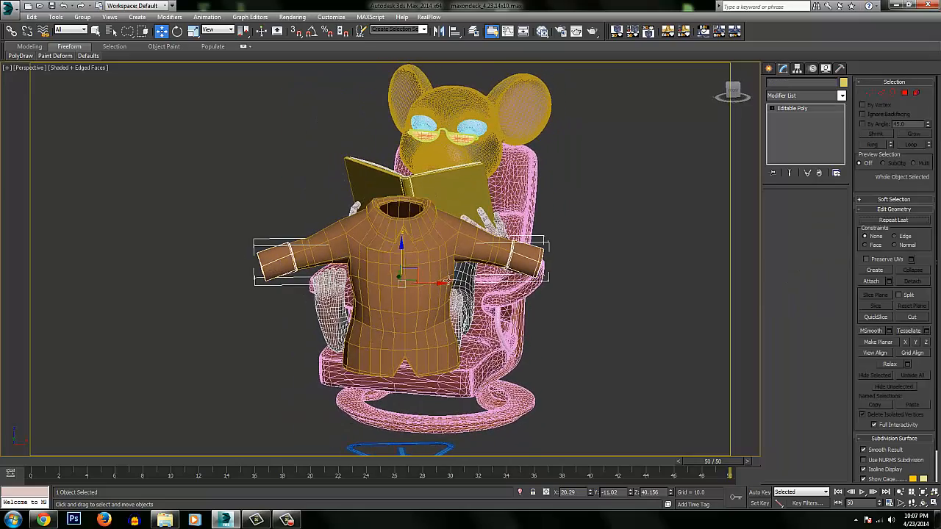
{"action": "middle_click_drag", "start_coordinate": [533, 258], "coordinate": [456, 249], "text": "alt"}
{"action": "middle_click_drag", "start_coordinate": [373, 287], "coordinate": [319, 243], "text": "alt"}
{"action": "middle_click_drag", "start_coordinate": [434, 228], "coordinate": [311, 278], "text": "alt"}
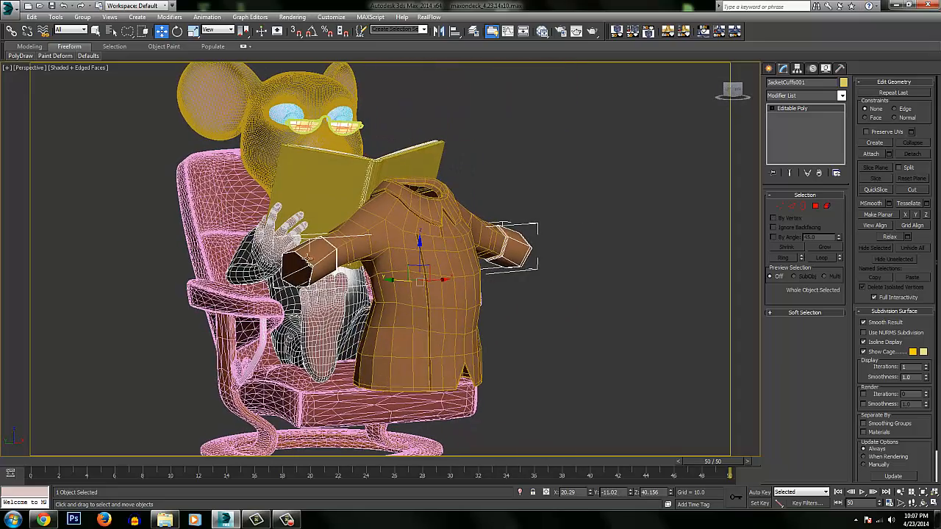
{"action": "middle_click_drag", "start_coordinate": [412, 257], "coordinate": [518, 242], "text": "alt"}
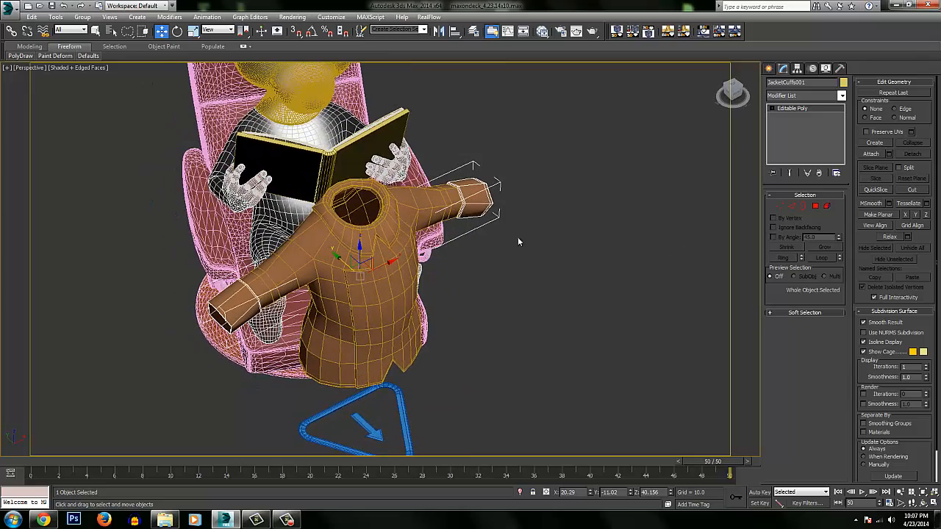
Select only the polygons of the character's right cuff in JacketCuffs001, and leave polygon editing.
{"action": "middle_click_drag", "start_coordinate": [407, 250], "coordinate": [347, 244], "text": "alt"}
{"action": "left_click", "coordinate": [815, 206]}
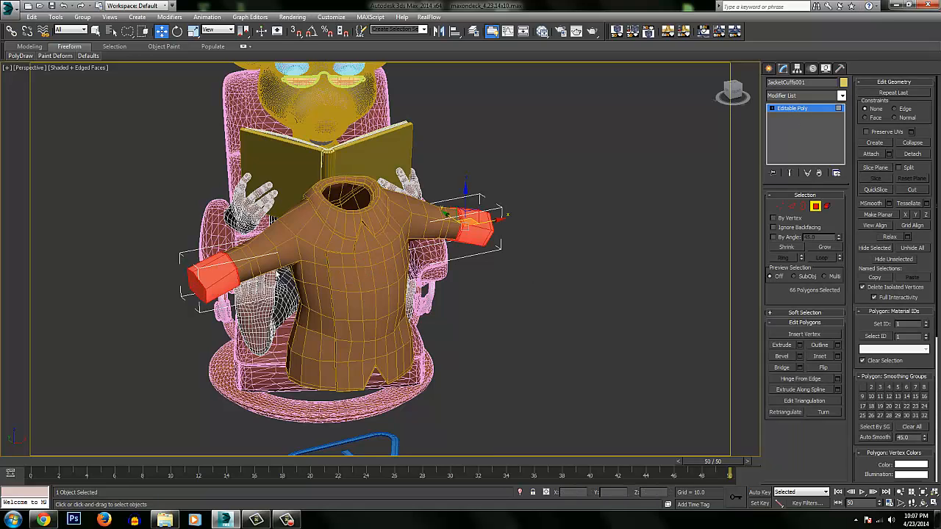
{"action": "middle_click_drag", "start_coordinate": [289, 285], "coordinate": [252, 279], "text": "alt"}
{"action": "mouse_move", "coordinate": [144, 231]}
{"action": "left_mouse_down"}
{"action": "mouse_move", "coordinate": [209, 300]}
{"action": "mouse_move", "coordinate": [209, 312]}
{"action": "left_mouse_up"}
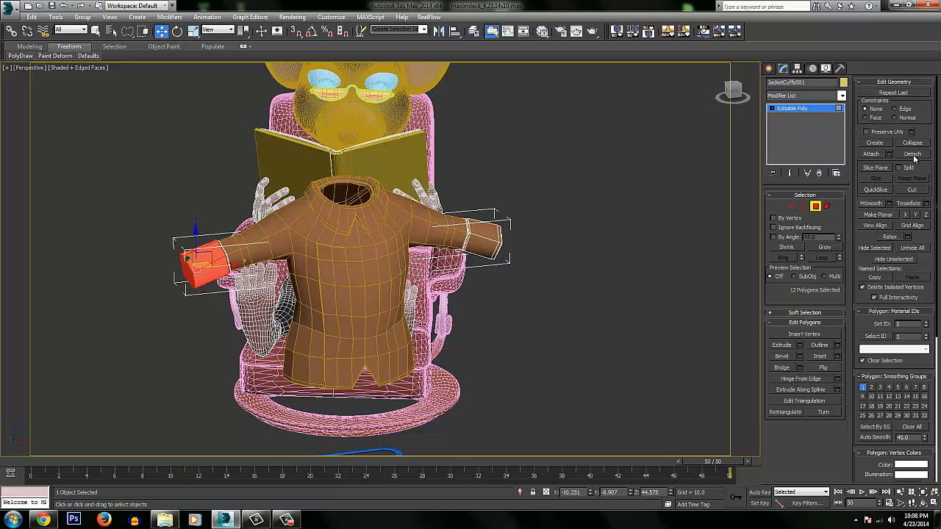
{"action": "left_click", "coordinate": [816, 207]}
Select the collar and the pair of cuffs in turn, and clear the selection.
{"action": "middle_click_drag", "start_coordinate": [427, 234], "coordinate": [438, 279], "text": "alt"}
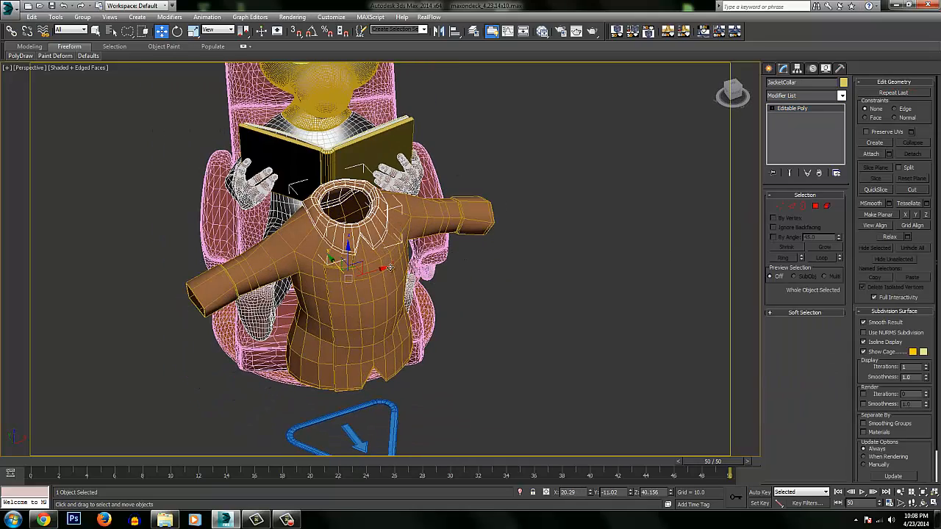
{"action": "left_click", "coordinate": [398, 263]}
{"action": "left_click", "coordinate": [479, 234]}
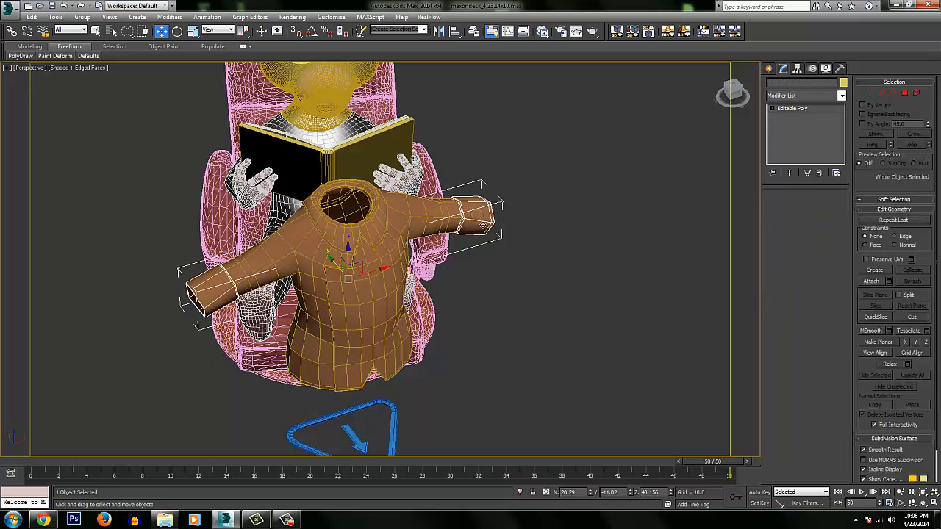
{"action": "middle_click_drag", "start_coordinate": [481, 237], "coordinate": [465, 208], "text": "alt"}
{"action": "left_click", "coordinate": [530, 189]}
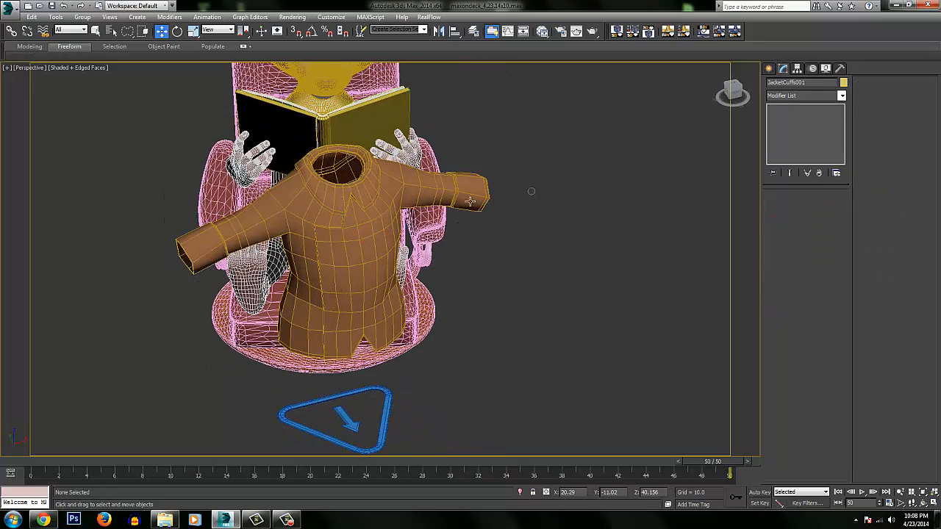
Add a Cloth modifier to the jacket collar and open its object properties.
{"action": "left_click", "coordinate": [373, 194]}
{"action": "middle_click_drag", "start_coordinate": [393, 197], "coordinate": [377, 188], "text": "alt"}
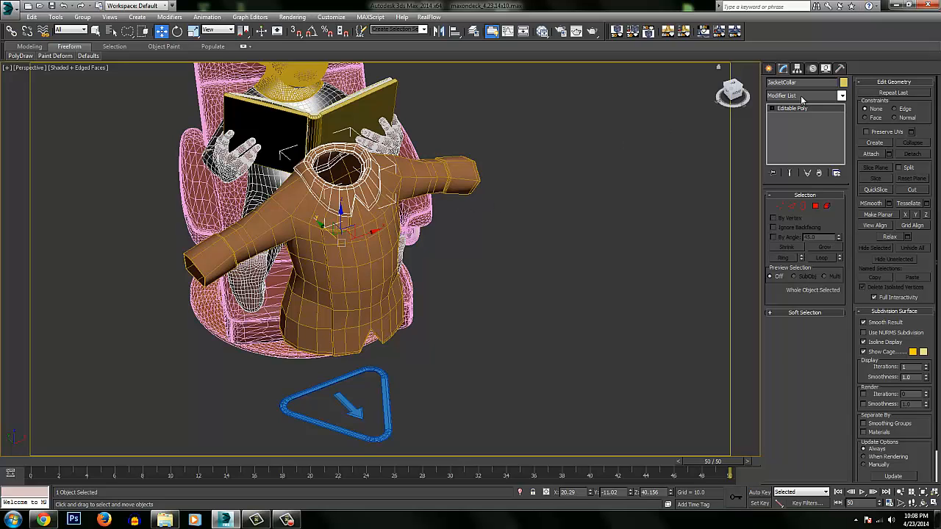
{"action": "left_click", "coordinate": [802, 96]}
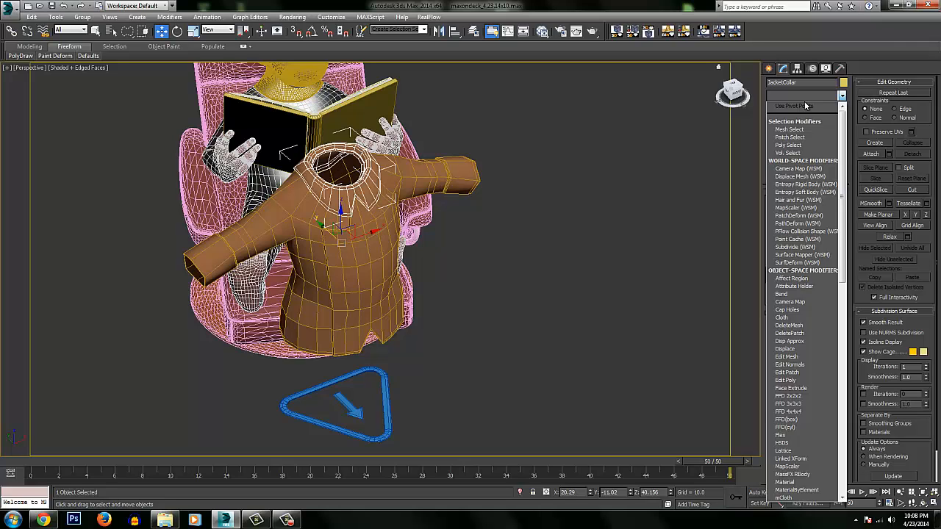
{"action": "type", "text": "cl"}
{"action": "key", "text": "Return"}
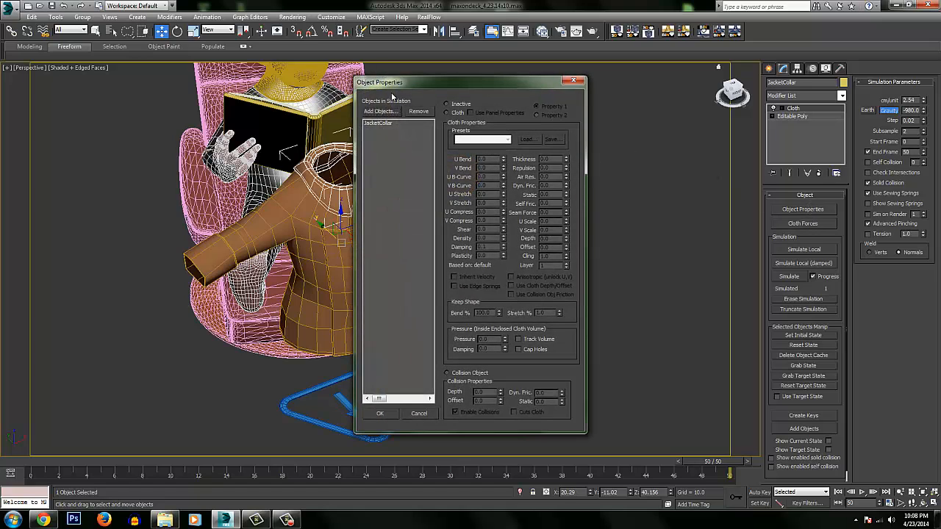
Add the Body object to the collar's cloth simulation.
{"action": "left_click_drag", "start_coordinate": [393, 95], "coordinate": [574, 102]}
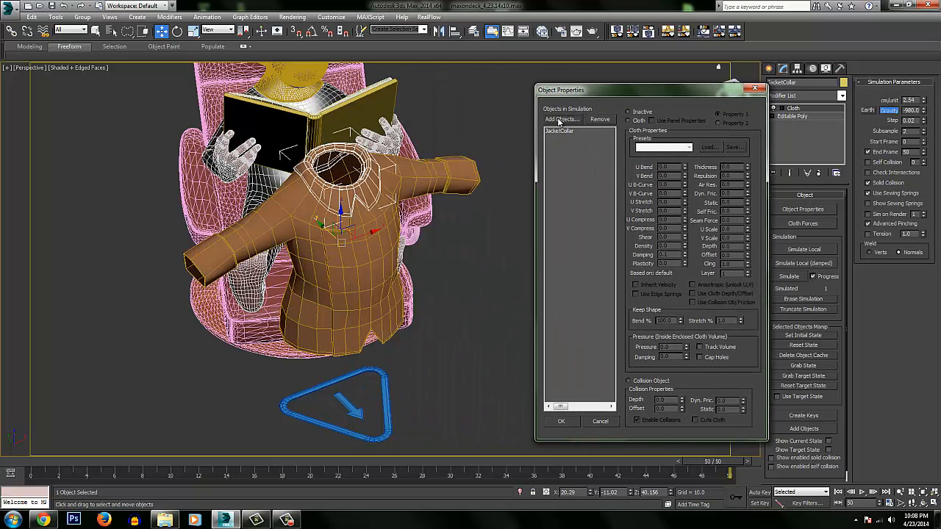
{"action": "left_click", "coordinate": [560, 119]}
{"action": "left_click", "coordinate": [548, 327]}
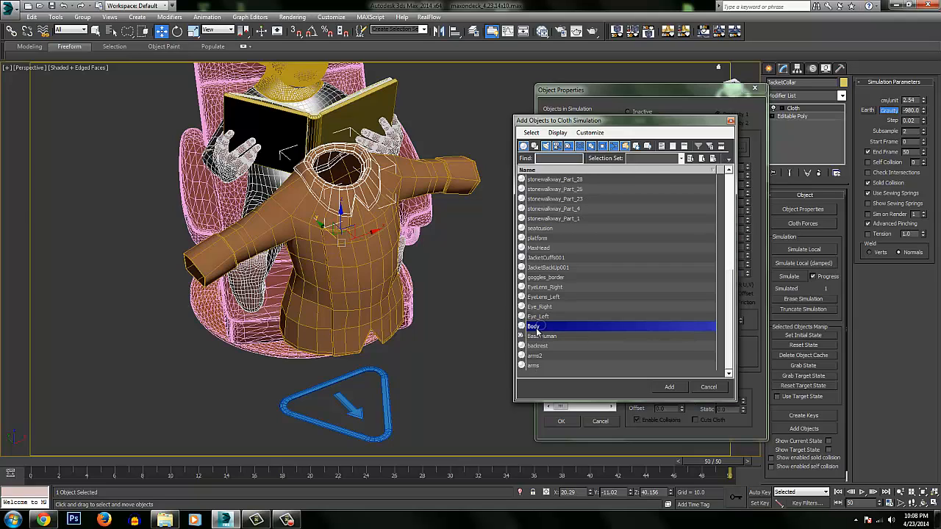
{"action": "left_click", "coordinate": [670, 387]}
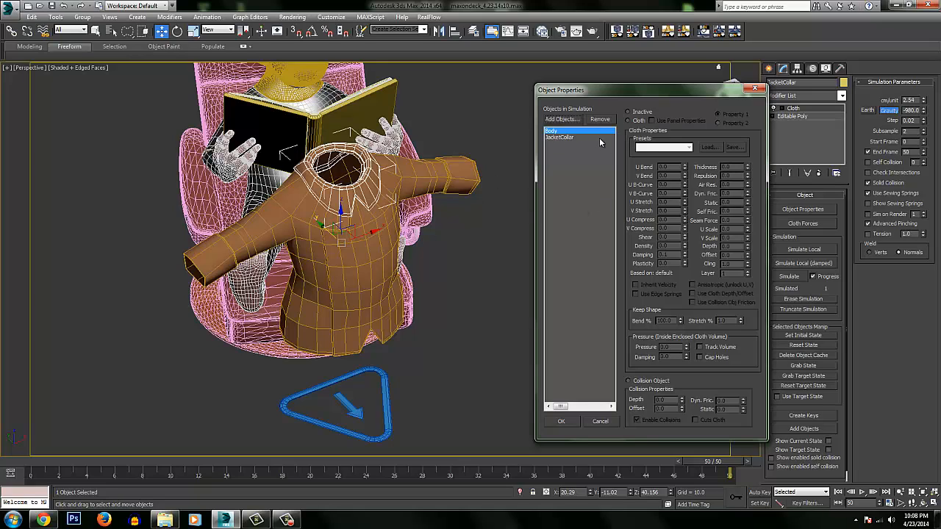
Review JacketCollar and Body in the simulation list, and set Body as a Collision Object.
{"action": "left_click", "coordinate": [565, 137]}
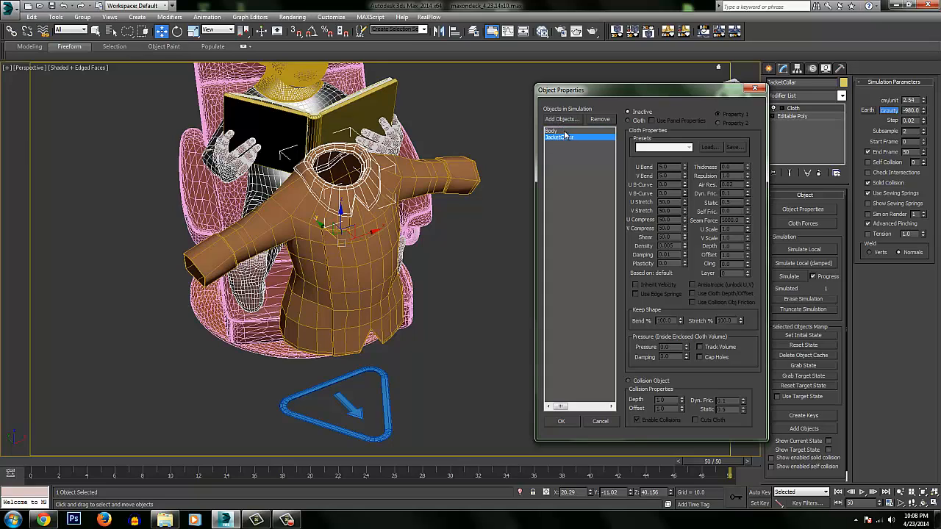
{"action": "left_click", "coordinate": [560, 133]}
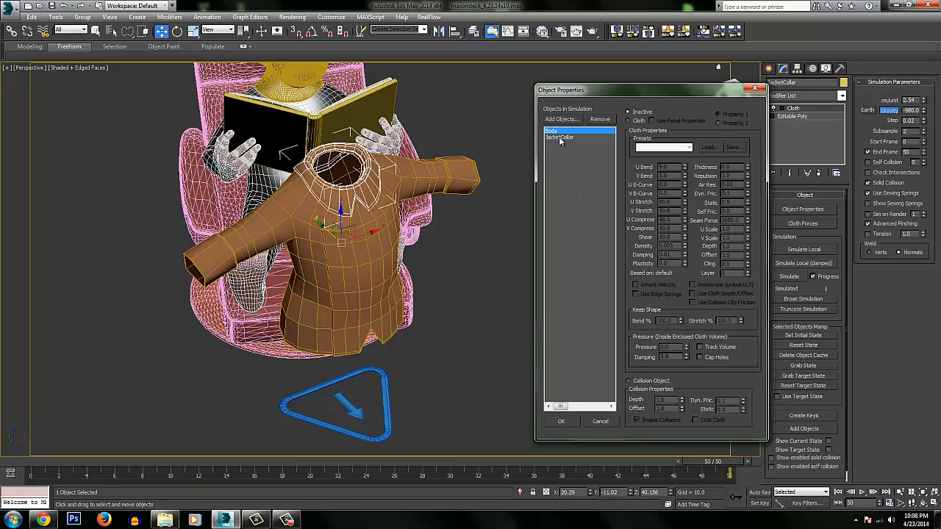
{"action": "left_click", "coordinate": [560, 138]}
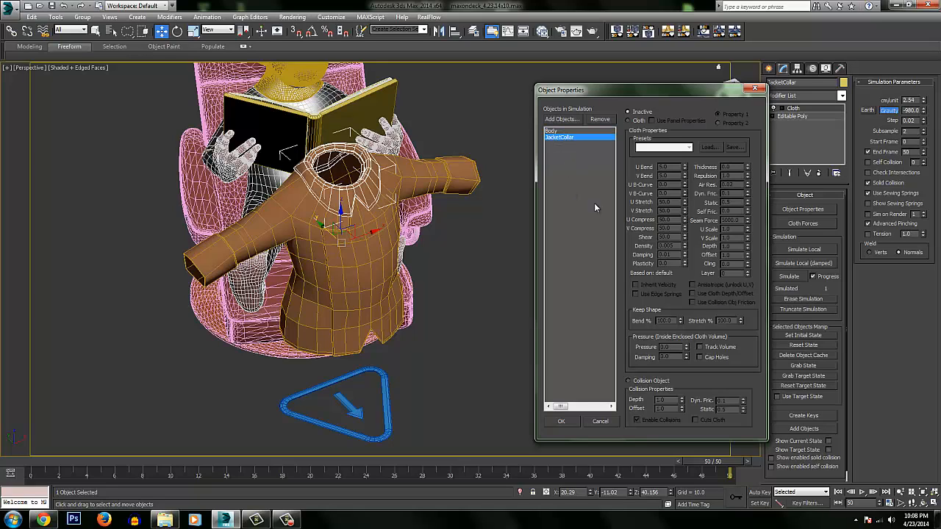
{"action": "left_click", "coordinate": [556, 131]}
{"action": "left_click", "coordinate": [631, 382]}
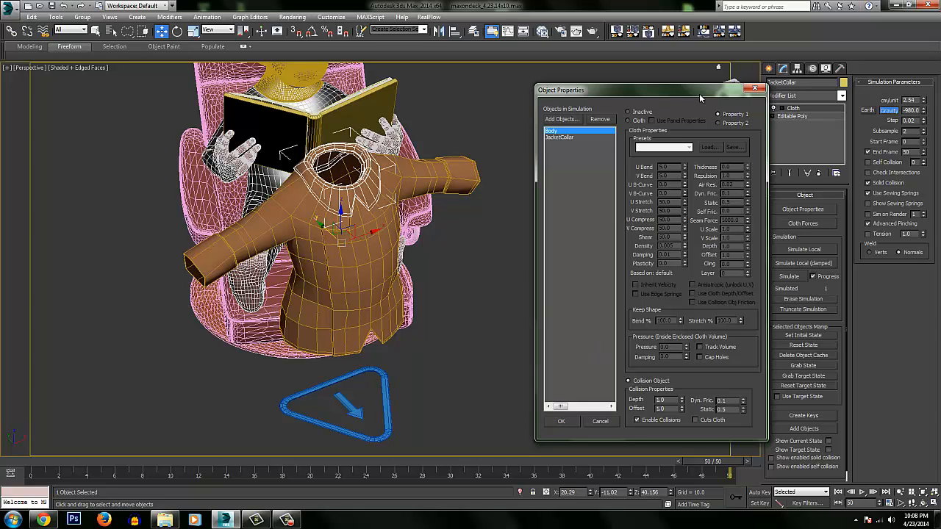
Close the cloth object properties and delete the Cloth modifier from the jacket collar.
{"action": "left_click", "coordinate": [750, 88]}
{"action": "right_click", "coordinate": [797, 108]}
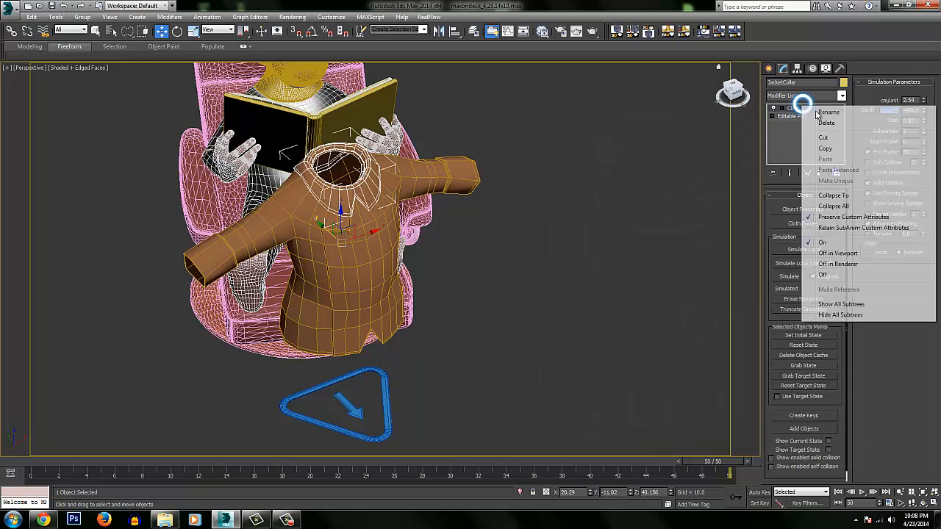
{"action": "left_click", "coordinate": [826, 122]}
Select the triangular rig helper on the floor beneath the jacket and turn off edged faces in the viewport.
{"action": "middle_click_drag", "start_coordinate": [444, 247], "coordinate": [424, 233], "text": "alt"}
{"action": "middle_click_drag", "start_coordinate": [382, 189], "coordinate": [549, 189], "text": "alt"}
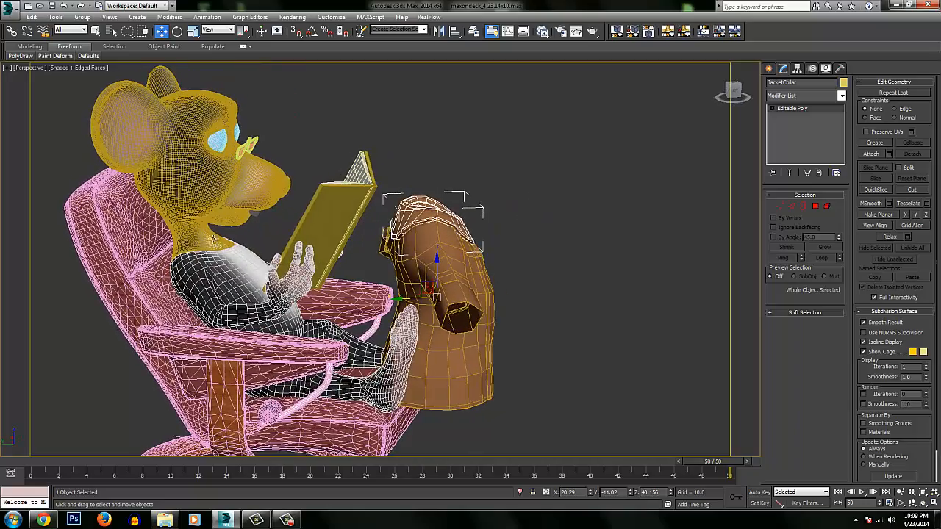
{"action": "middle_click_drag", "start_coordinate": [483, 250], "coordinate": [478, 366], "text": "alt"}
{"action": "left_click", "coordinate": [463, 421]}
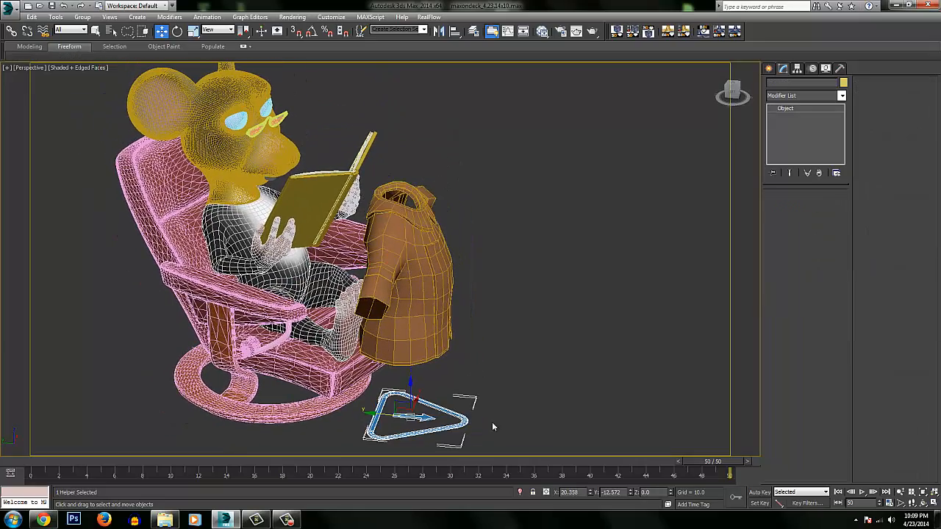
{"action": "middle_click_drag", "start_coordinate": [491, 422], "coordinate": [258, 164], "text": "alt"}
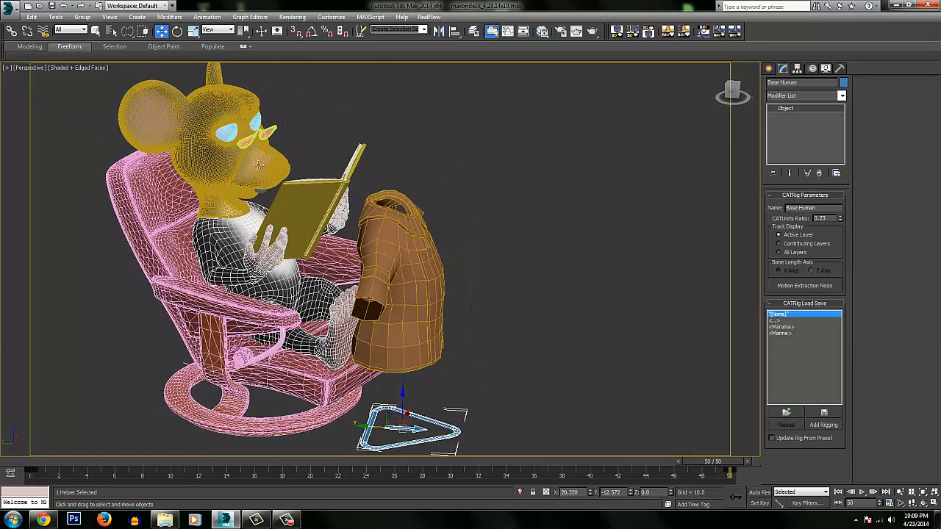
{"action": "key", "text": "F4"}
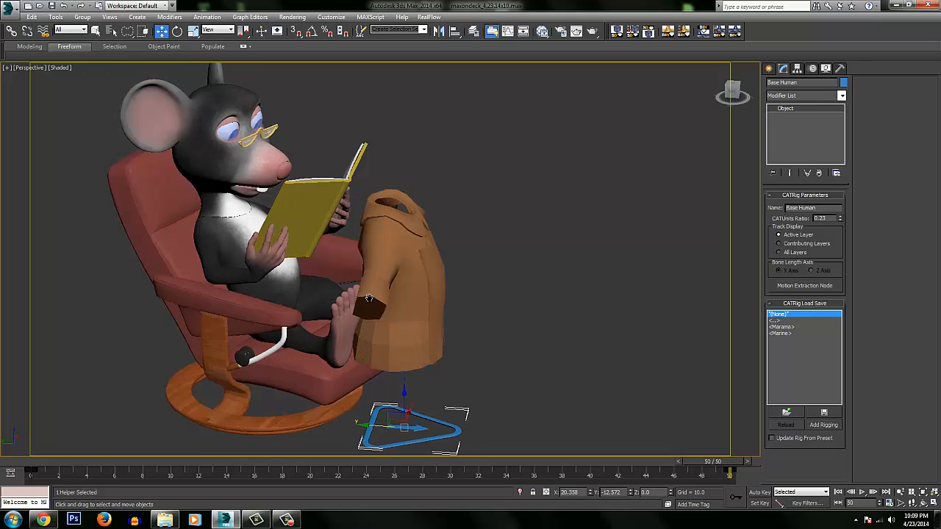
{"action": "middle_click_drag", "start_coordinate": [366, 352], "coordinate": [363, 282], "text": "alt"}
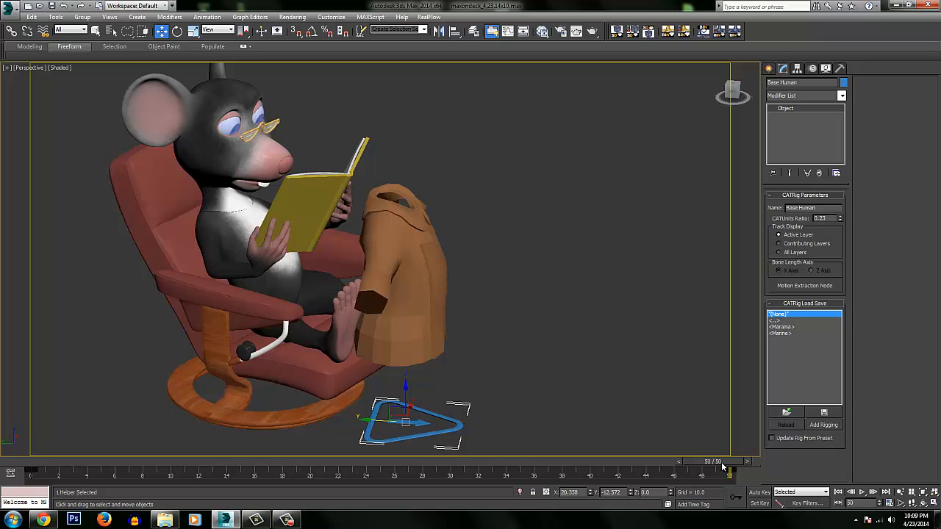
Hide the Book layer so the book no longer covers the seated mouse, and close the layer manager.
{"action": "mouse_move", "coordinate": [722, 464]}
{"action": "left_mouse_down"}
{"action": "mouse_move", "coordinate": [703, 467]}
{"action": "mouse_move", "coordinate": [732, 466]}
{"action": "left_mouse_up"}
{"action": "left_click", "coordinate": [474, 32]}
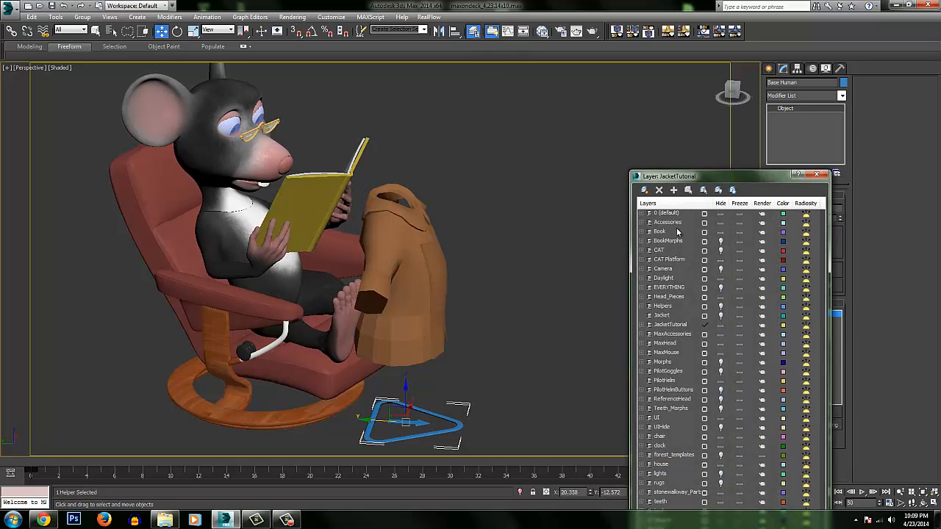
{"action": "left_click", "coordinate": [720, 241]}
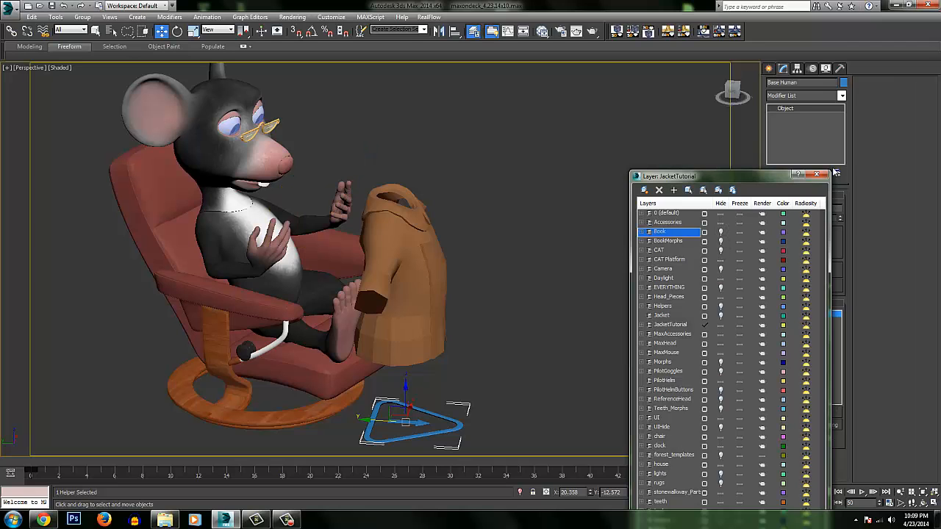
{"action": "left_click", "coordinate": [816, 174]}
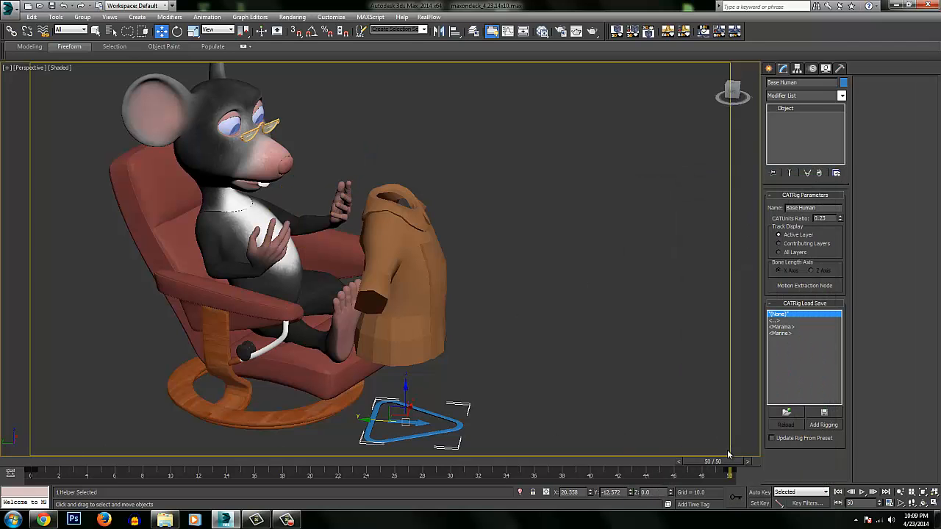
Scrub between frames 50 and 0 to compare the mouse's poses with the jacket, finishing on frame 0.
{"action": "left_click_drag", "start_coordinate": [728, 465], "coordinate": [33, 424]}
{"action": "mouse_move", "coordinate": [470, 215]}
{"action": "middle_mouse_down", "text": "alt"}
{"action": "mouse_move", "coordinate": [380, 192]}
{"action": "mouse_move", "coordinate": [495, 169]}
{"action": "mouse_move", "coordinate": [559, 179]}
{"action": "mouse_move", "coordinate": [461, 205]}
{"action": "middle_mouse_up", "text": "alt"}
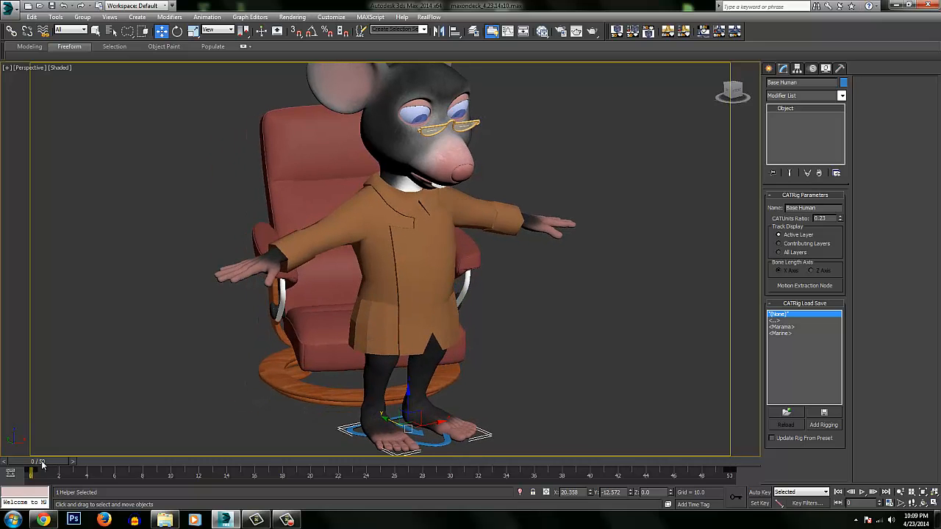
{"action": "left_click_drag", "start_coordinate": [42, 464], "coordinate": [786, 436]}
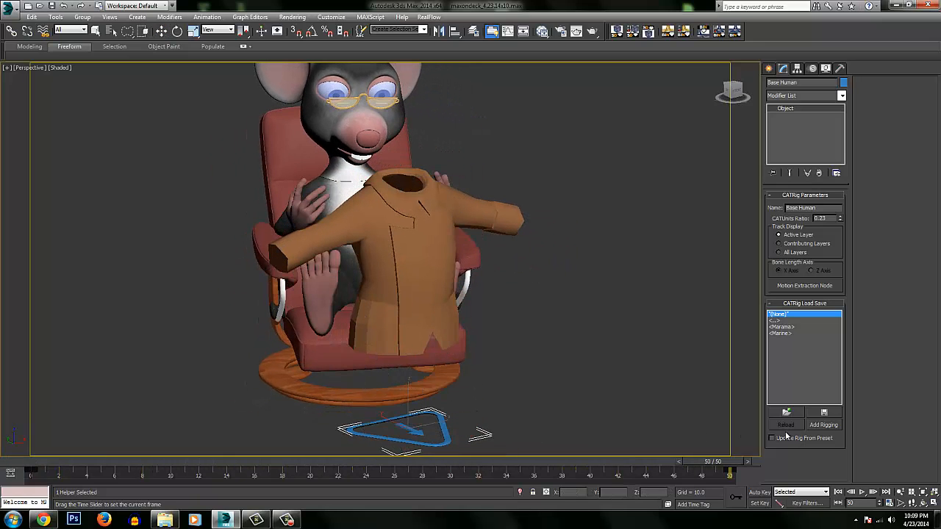
{"action": "middle_click_drag", "start_coordinate": [469, 236], "coordinate": [513, 253], "text": "alt"}
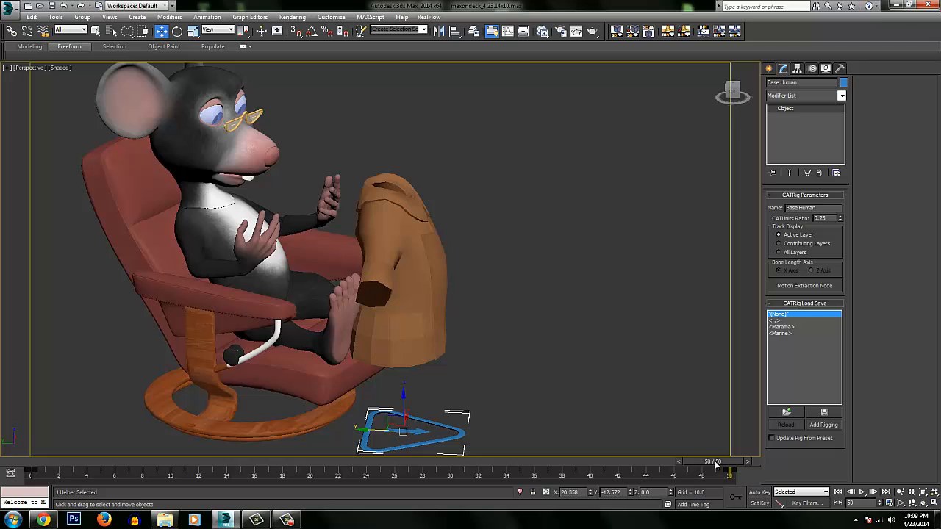
{"action": "left_click_drag", "start_coordinate": [716, 464], "coordinate": [11, 427]}
{"action": "middle_click_drag", "start_coordinate": [485, 215], "coordinate": [355, 214], "text": "alt"}
Select the jacket collar and add a Skin Wrap modifier to it.
{"action": "left_click", "coordinate": [479, 150]}
{"action": "left_click", "coordinate": [409, 203]}
{"action": "middle_click_drag", "start_coordinate": [473, 202], "coordinate": [501, 207], "text": "alt"}
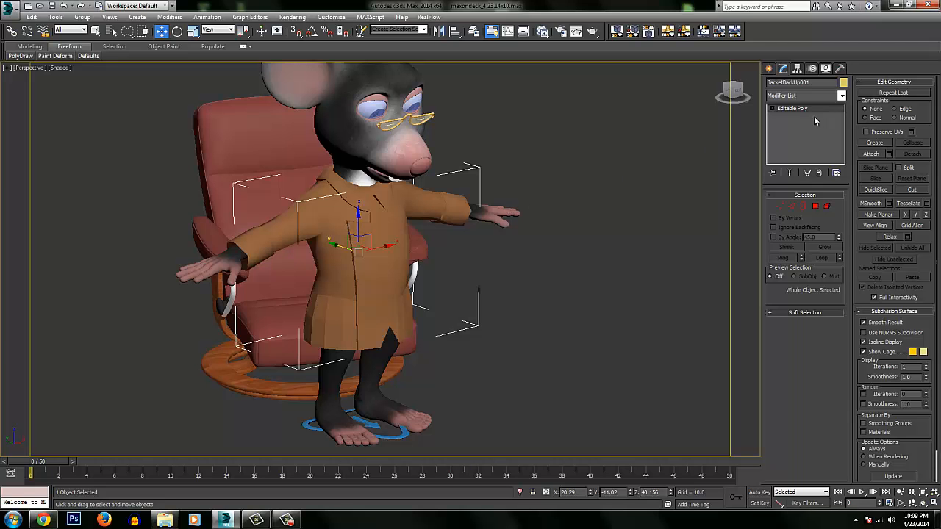
{"action": "mouse_move", "coordinate": [392, 195]}
{"action": "middle_mouse_down", "text": "alt"}
{"action": "mouse_move", "coordinate": [462, 199]}
{"action": "mouse_move", "coordinate": [368, 197]}
{"action": "mouse_move", "coordinate": [376, 151]}
{"action": "mouse_move", "coordinate": [380, 197]}
{"action": "middle_mouse_up", "text": "alt"}
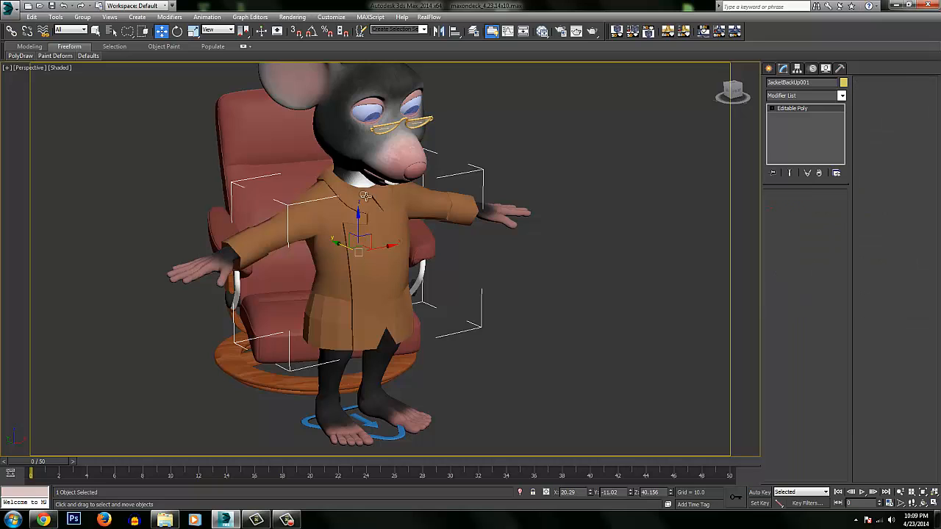
{"action": "left_click", "coordinate": [357, 193]}
{"action": "left_click", "coordinate": [804, 97]}
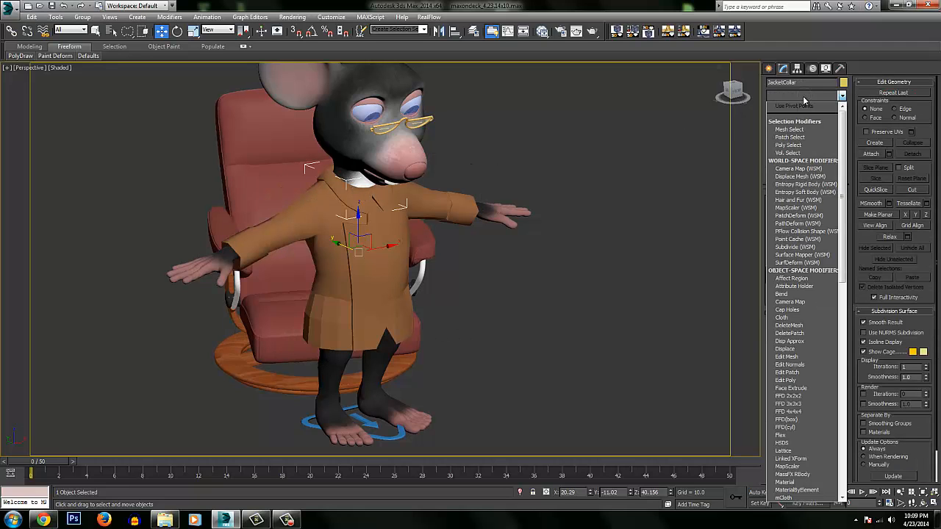
{"action": "type", "text": "skin"}
{"action": "key", "text": "Down"}
{"action": "key", "text": "Down"}
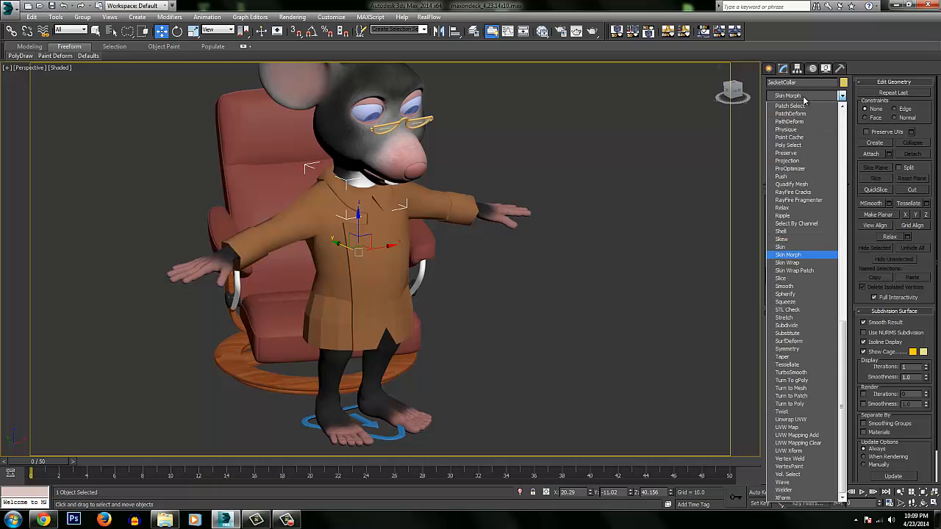
{"action": "key", "text": "Return"}
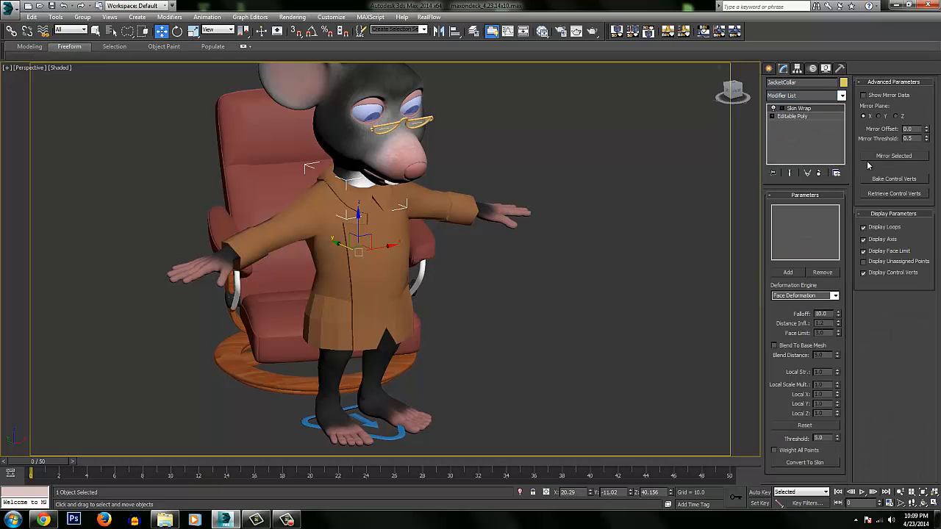
Try to pick a wrap object for the collar's Skin Wrap, and clear the selection.
{"action": "left_click", "coordinate": [790, 274]}
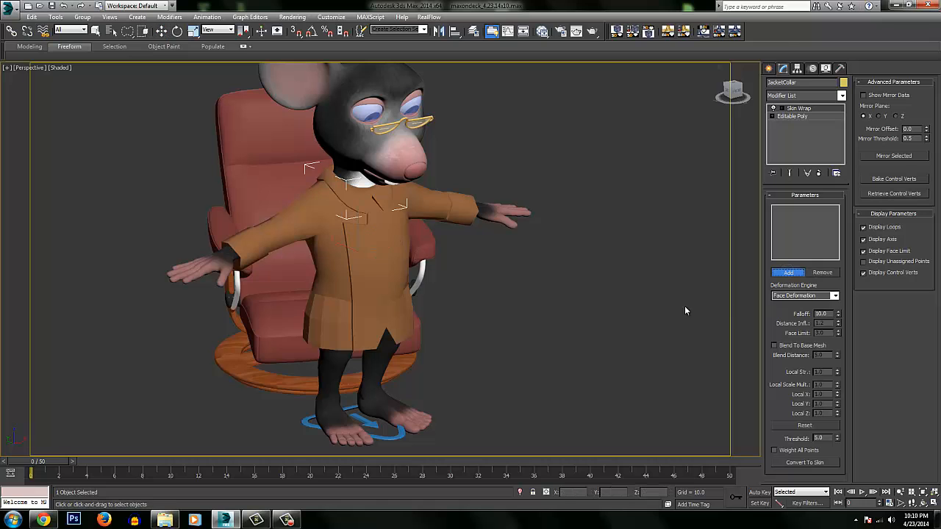
{"action": "middle_click_drag", "start_coordinate": [395, 227], "coordinate": [382, 261], "text": "alt"}
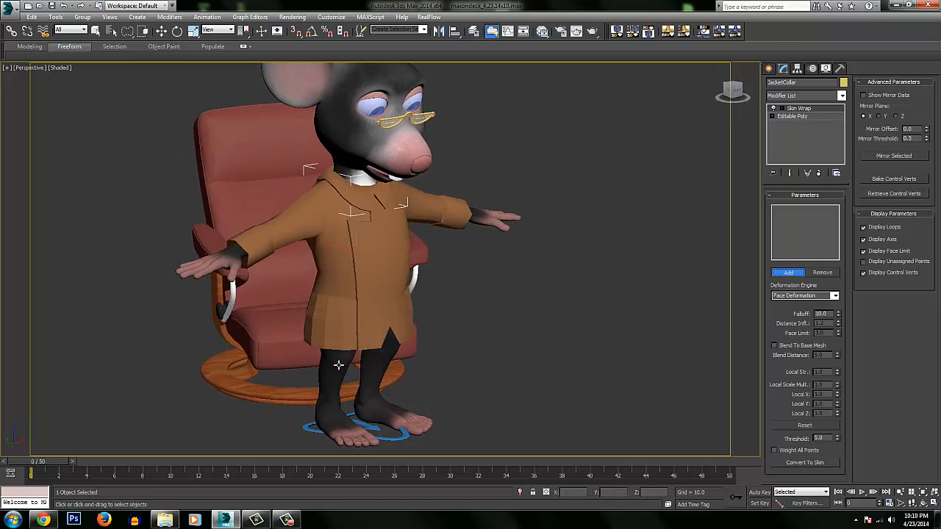
{"action": "middle_click_drag", "start_coordinate": [225, 292], "coordinate": [349, 243], "text": "alt"}
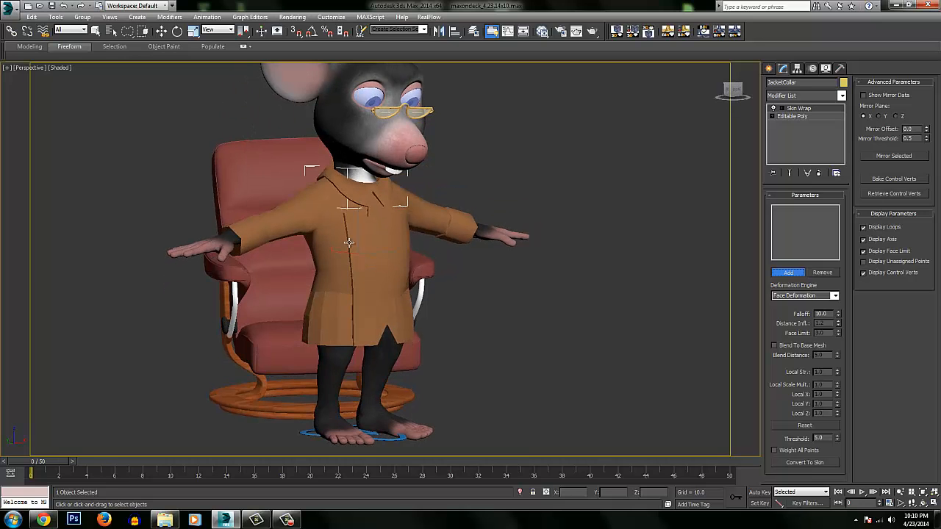
{"action": "left_click", "coordinate": [796, 274]}
{"action": "left_click", "coordinate": [653, 316]}
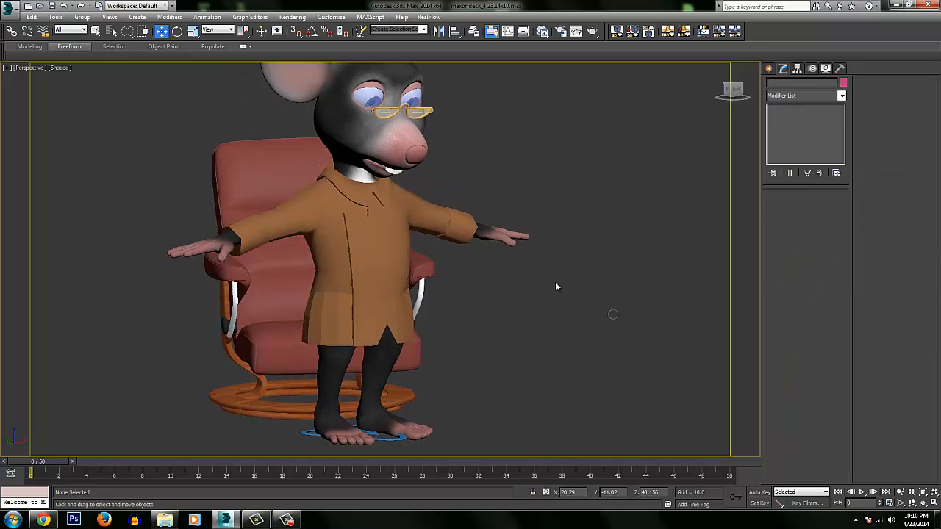
Turn on edged faces and examine the mesh of the jacket body and collar up close.
{"action": "key", "text": "F4"}
{"action": "mouse_move", "coordinate": [431, 222]}
{"action": "middle_mouse_down", "text": "alt"}
{"action": "mouse_move", "coordinate": [394, 255]}
{"action": "mouse_move", "coordinate": [398, 271]}
{"action": "mouse_move", "coordinate": [422, 139]}
{"action": "middle_mouse_up", "text": "alt"}
{"action": "left_click", "coordinate": [391, 244]}
{"action": "left_click", "coordinate": [357, 146]}
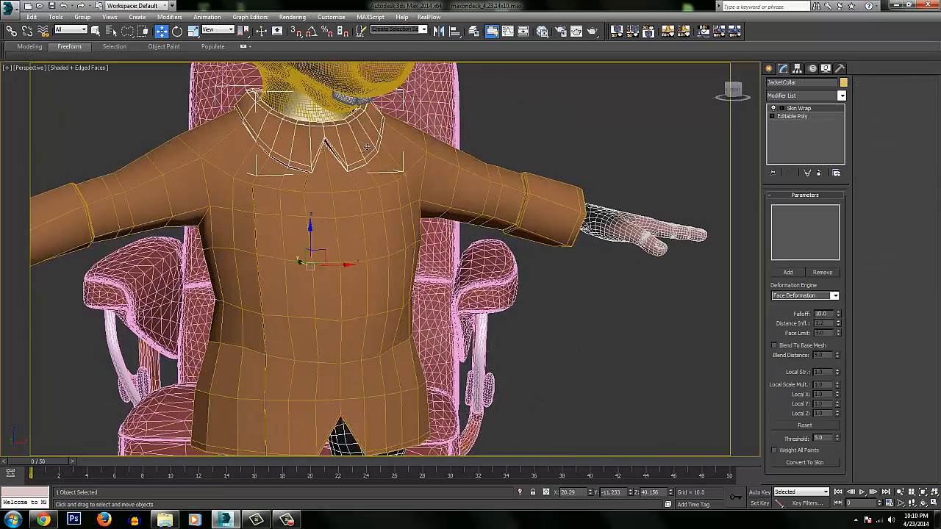
{"action": "middle_click_drag", "start_coordinate": [358, 146], "coordinate": [454, 258], "text": "alt"}
Compare the polygon density of the mouse's Body with the cuffs and main jacket mesh from several angles.
{"action": "left_click", "coordinate": [547, 227]}
{"action": "middle_click_drag", "start_coordinate": [548, 228], "coordinate": [519, 202], "text": "alt"}
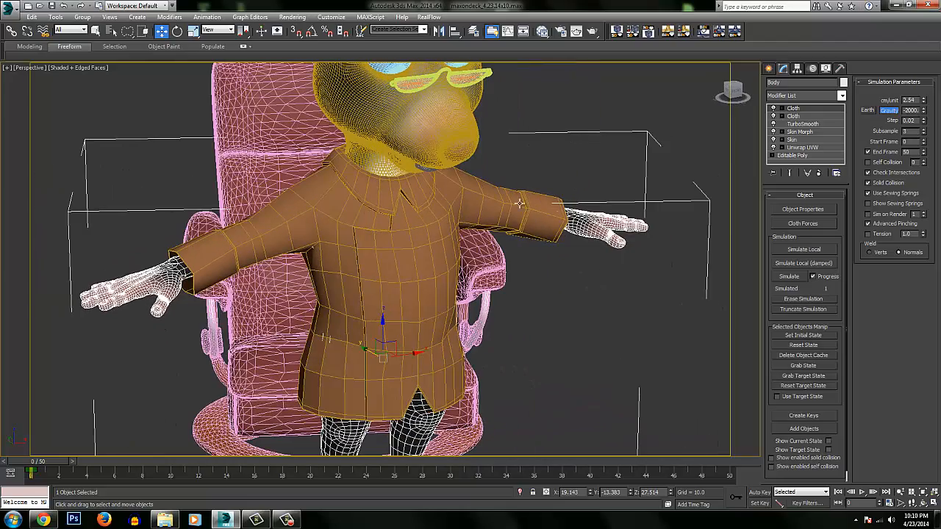
{"action": "left_click", "coordinate": [554, 162]}
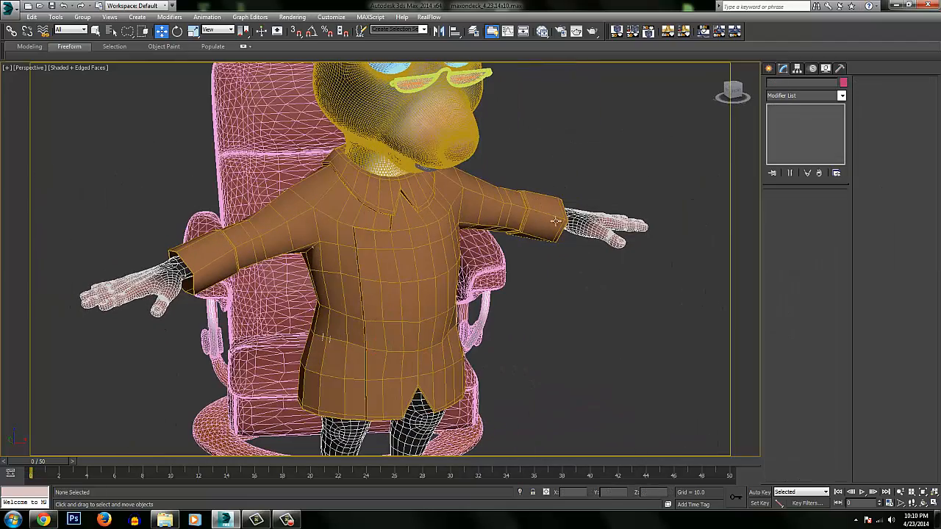
{"action": "middle_click_drag", "start_coordinate": [326, 337], "coordinate": [199, 360], "text": "alt"}
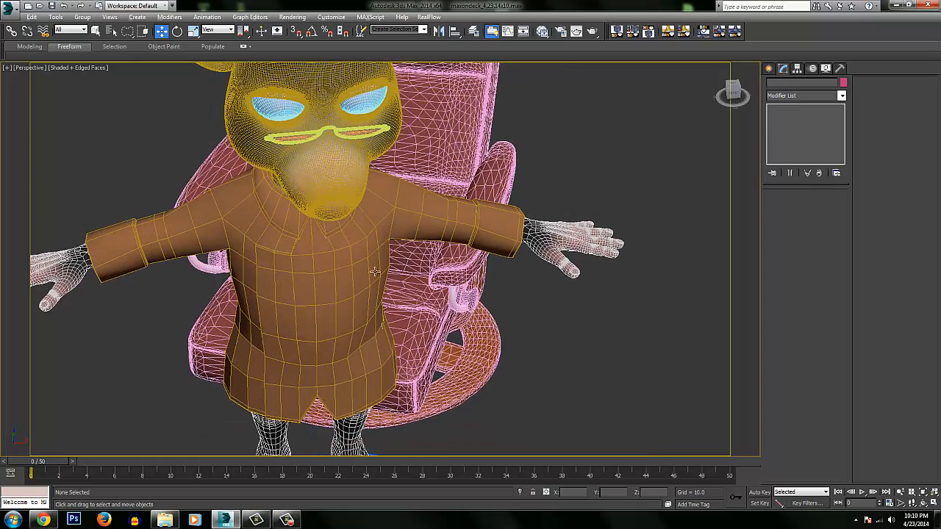
{"action": "middle_click_drag", "start_coordinate": [375, 272], "coordinate": [421, 250], "text": "alt"}
{"action": "left_click", "coordinate": [308, 325]}
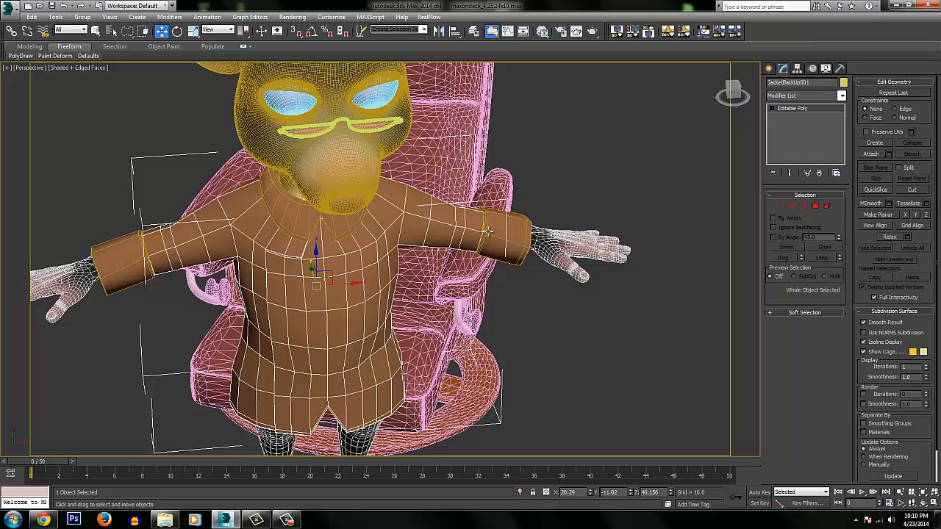
Select the mouse's Body and delete both Cloth modifiers from its stack.
{"action": "left_click", "coordinate": [577, 213]}
{"action": "left_click", "coordinate": [572, 243]}
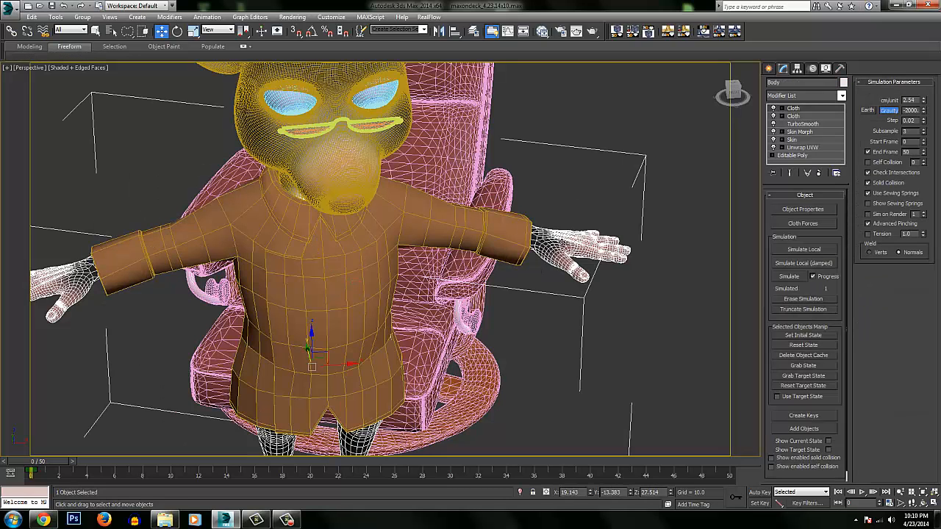
{"action": "middle_click_drag", "start_coordinate": [425, 295], "coordinate": [551, 243], "text": "alt"}
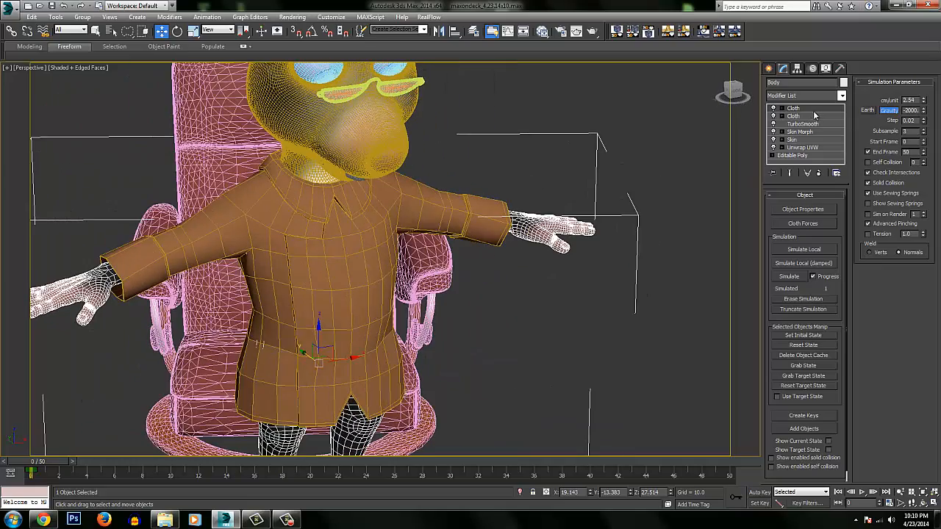
{"action": "right_click", "coordinate": [811, 108]}
{"action": "left_click", "coordinate": [826, 125]}
{"action": "right_click", "coordinate": [808, 110]}
{"action": "left_click", "coordinate": [831, 128]}
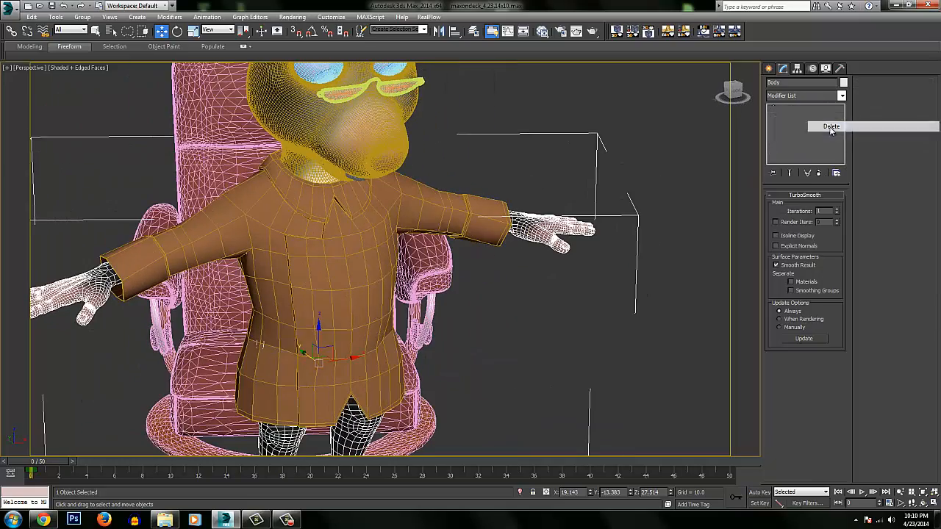
Copy the TurboSmooth modifier from Body onto the jacket body, cuffs and collar, and clear the selection.
{"action": "middle_click_drag", "start_coordinate": [482, 241], "coordinate": [530, 254], "text": "alt"}
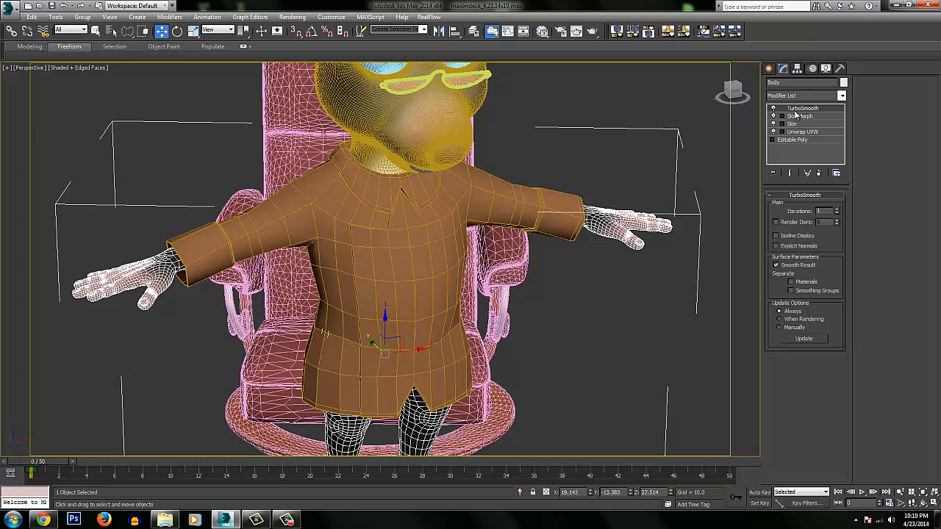
{"action": "left_click", "coordinate": [422, 231]}
{"action": "left_click", "coordinate": [619, 222]}
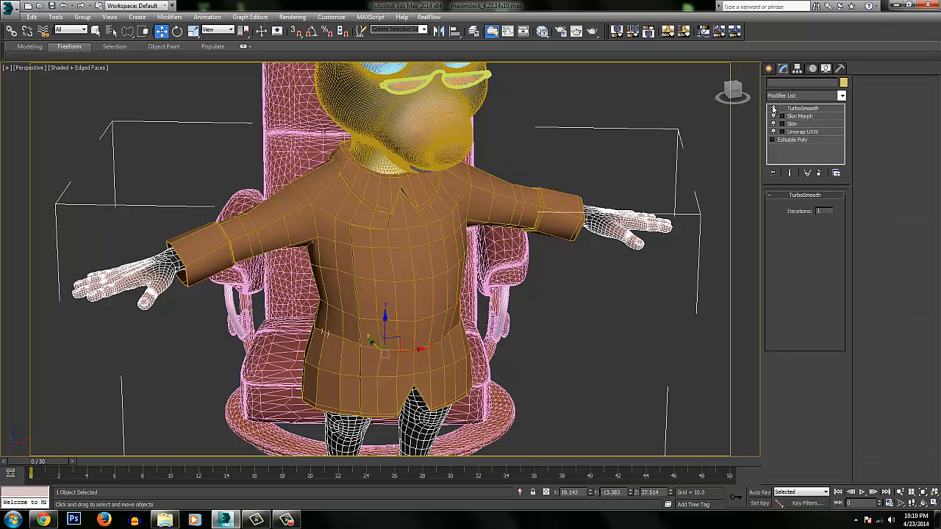
{"action": "left_click_drag", "start_coordinate": [796, 109], "coordinate": [206, 253]}
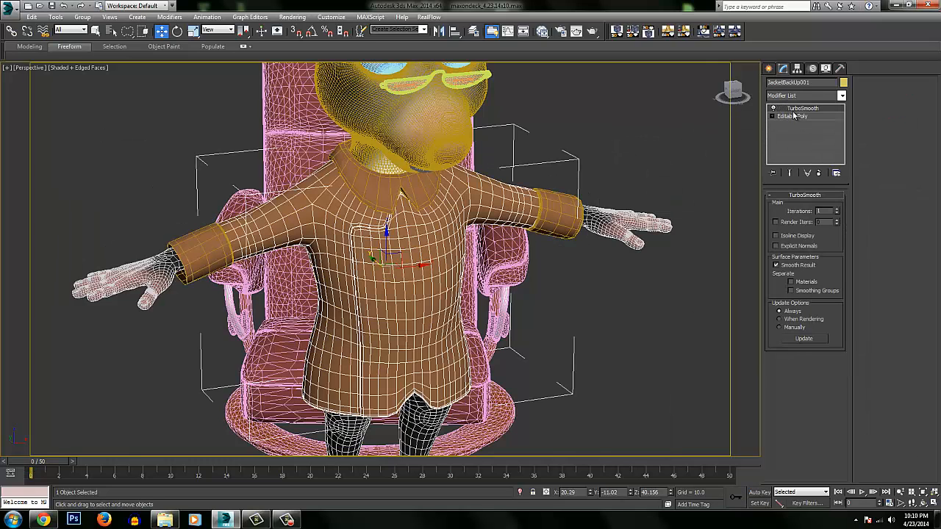
{"action": "left_click_drag", "start_coordinate": [794, 110], "coordinate": [389, 203]}
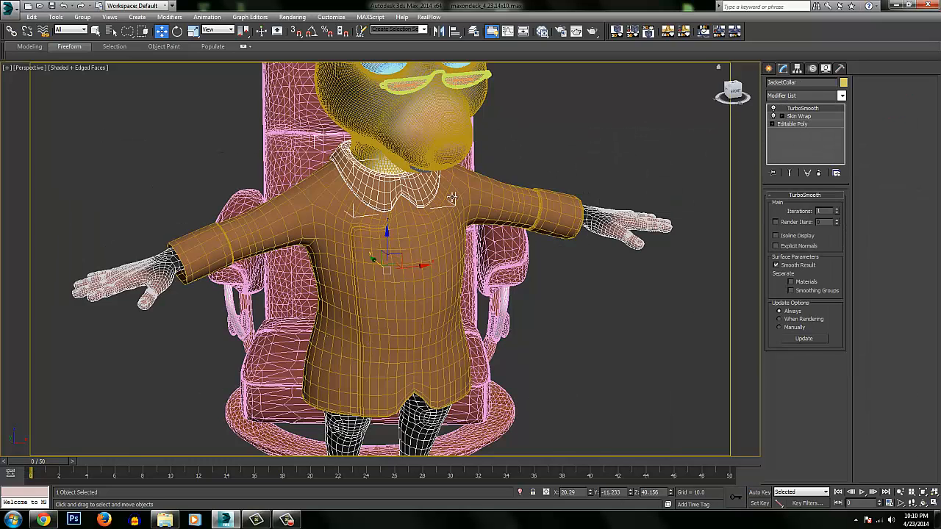
{"action": "left_click", "coordinate": [668, 137]}
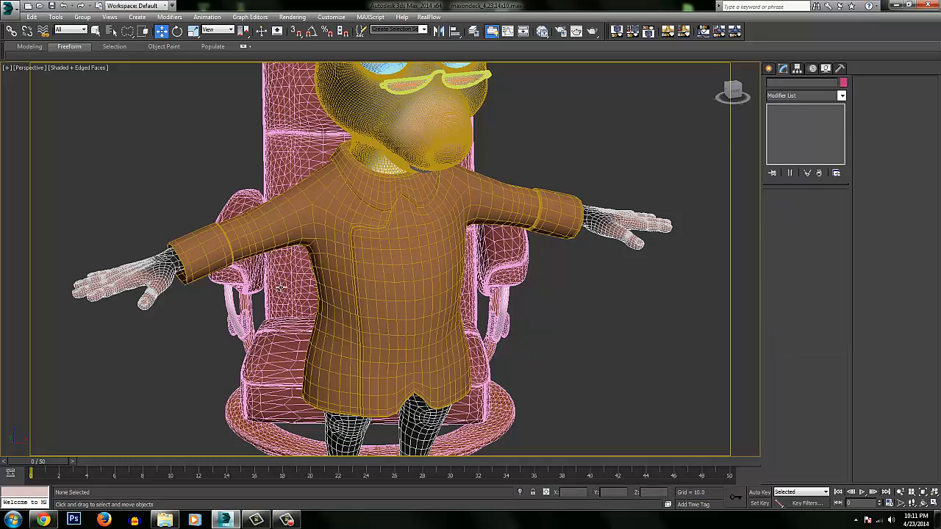
Select the jacket body, turn off edged faces and examine the smoothed jacket.
{"action": "mouse_move", "coordinate": [423, 219]}
{"action": "middle_mouse_down", "text": "alt"}
{"action": "mouse_move", "coordinate": [382, 235]}
{"action": "mouse_move", "coordinate": [559, 218]}
{"action": "mouse_move", "coordinate": [424, 225]}
{"action": "mouse_move", "coordinate": [466, 214]}
{"action": "mouse_move", "coordinate": [434, 219]}
{"action": "mouse_move", "coordinate": [420, 260]}
{"action": "mouse_move", "coordinate": [426, 204]}
{"action": "middle_mouse_up", "text": "alt"}
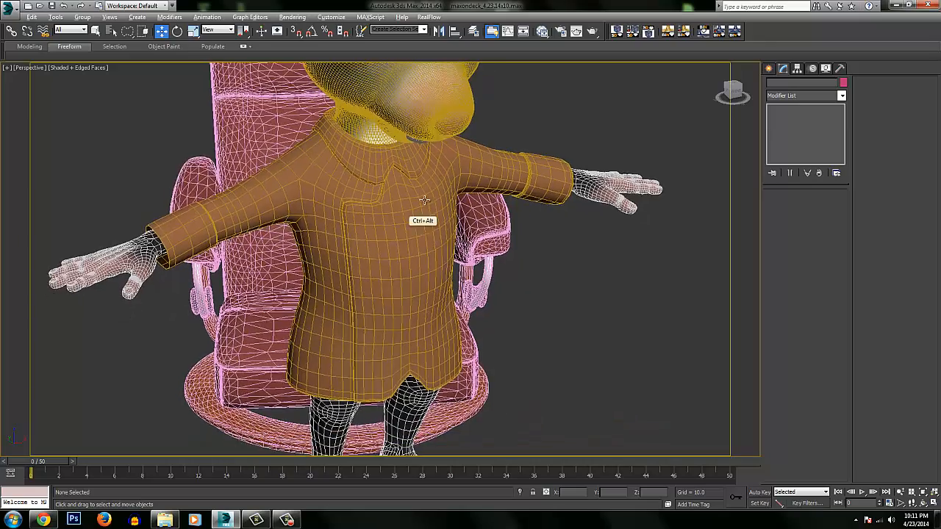
{"action": "scroll", "coordinate": [426, 205], "scroll_direction": "down", "scroll_amount": 2}
{"action": "left_click", "coordinate": [434, 219]}
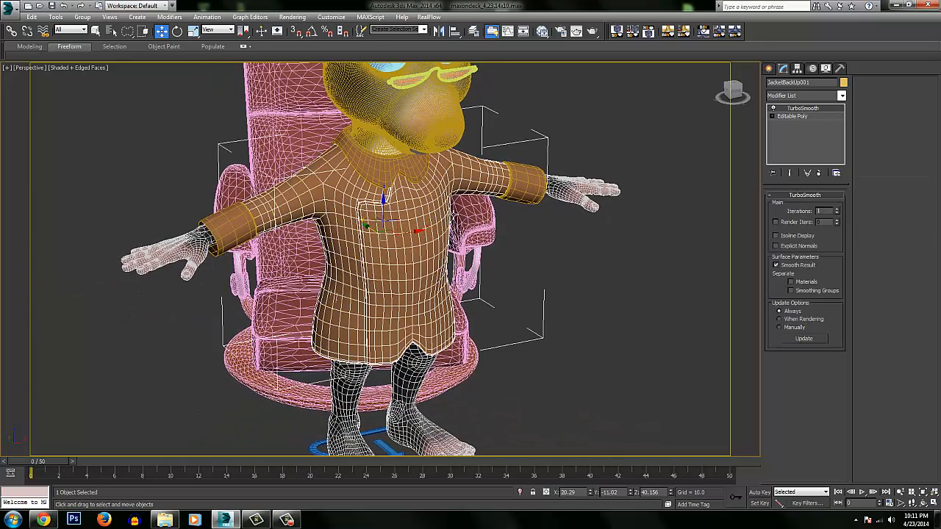
{"action": "key", "text": "F4"}
{"action": "mouse_move", "coordinate": [453, 213]}
{"action": "middle_mouse_down", "text": "alt"}
{"action": "mouse_move", "coordinate": [428, 226]}
{"action": "mouse_move", "coordinate": [444, 227]}
{"action": "middle_mouse_up", "text": "alt"}
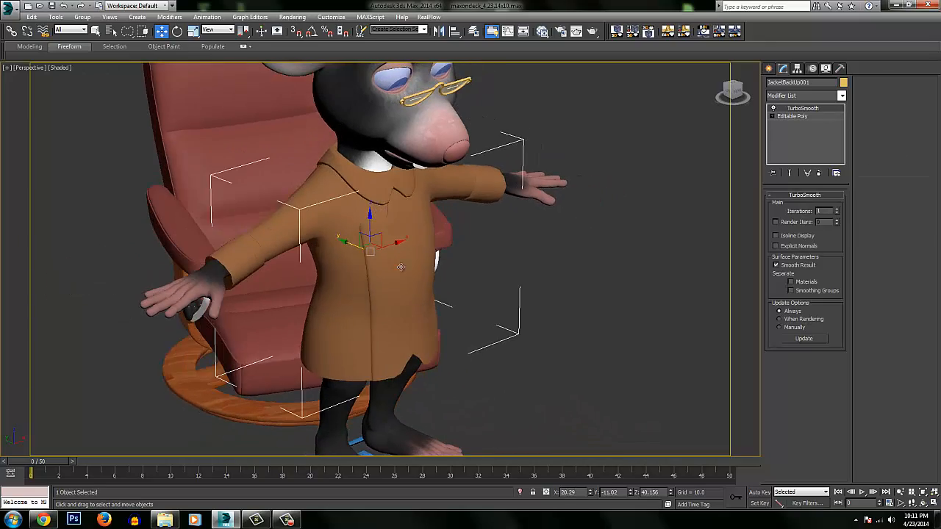
Delete the Skin Wrap modifier from the jacket collar, keeping its TurboSmooth.
{"action": "left_click", "coordinate": [389, 182]}
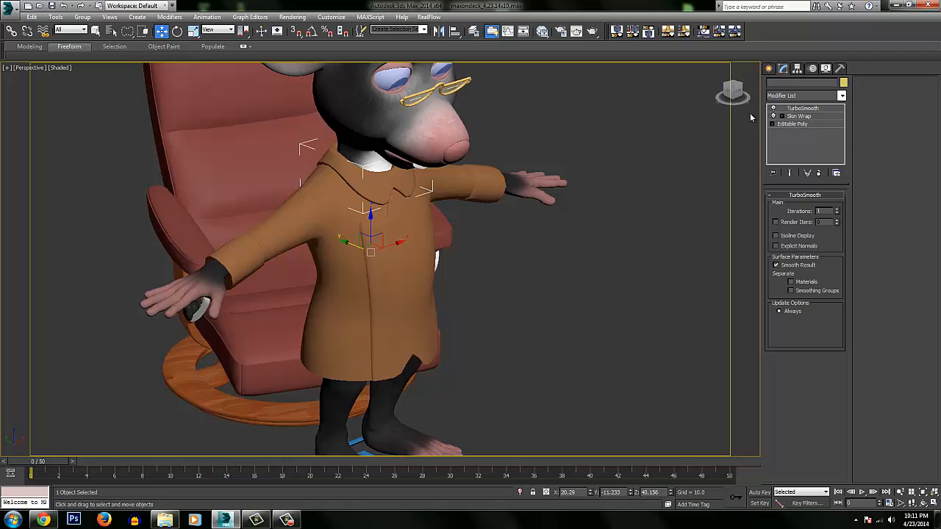
{"action": "right_click", "coordinate": [799, 120]}
{"action": "left_click", "coordinate": [801, 130]}
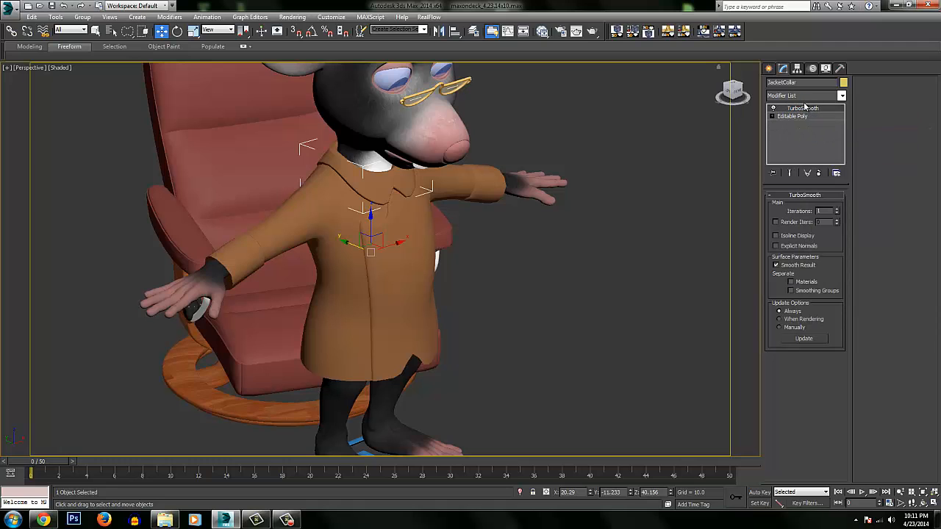
{"action": "left_click", "coordinate": [803, 97]}
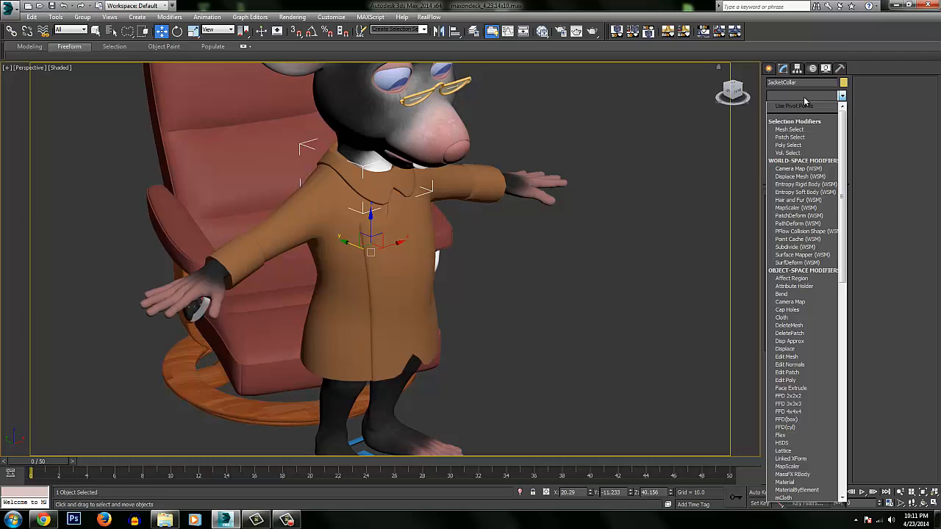
{"action": "type", "text": "skin"}
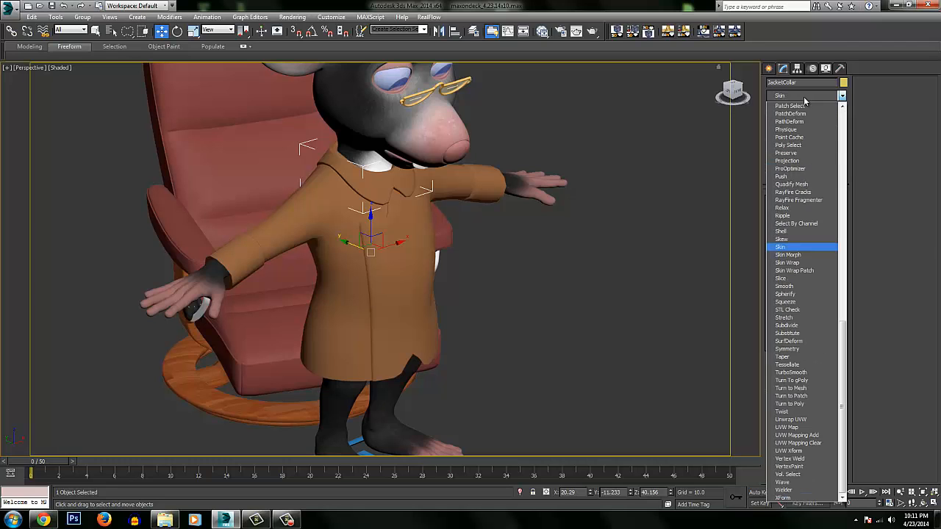
{"action": "key", "text": "Return"}
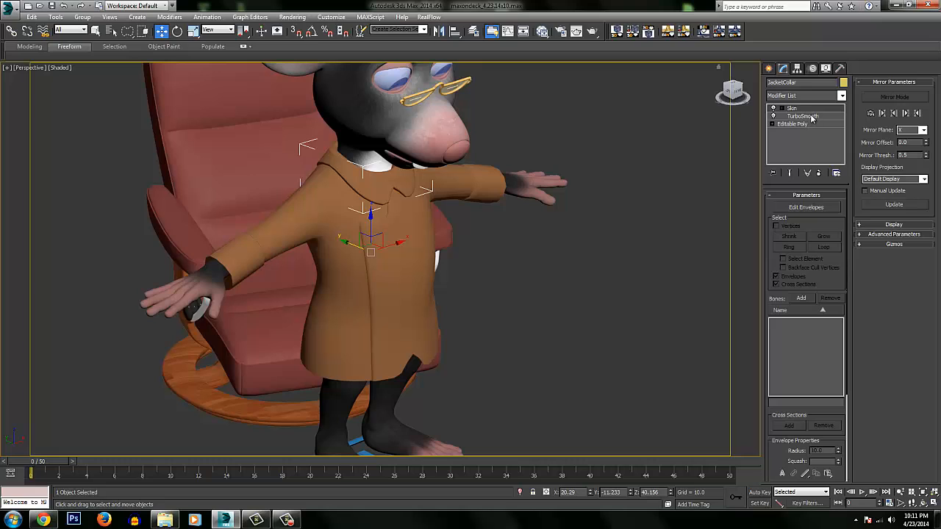
{"action": "key", "text": "ctrl+z"}
Add a Skin Wrap modifier above TurboSmooth on the jacket collar and add the mouse's Body as its control object.
{"action": "left_click", "coordinate": [809, 96]}
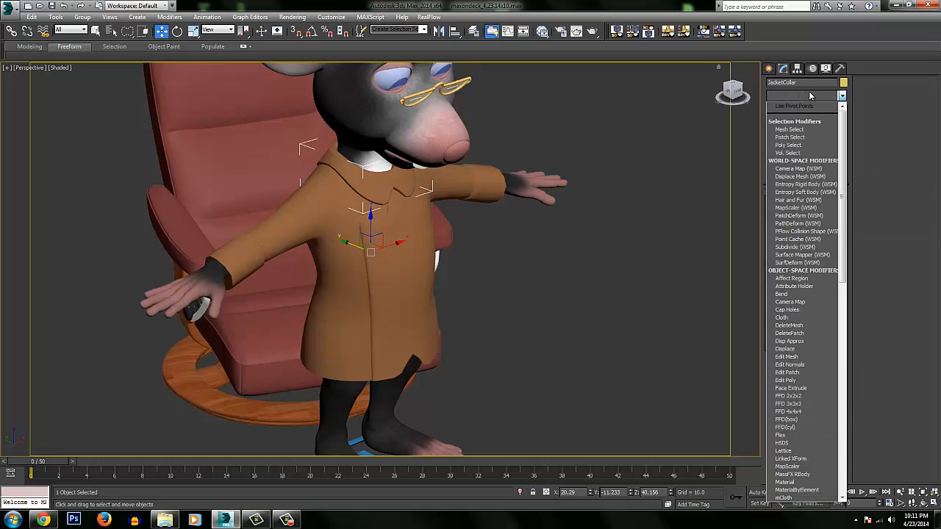
{"action": "type", "text": "skin w"}
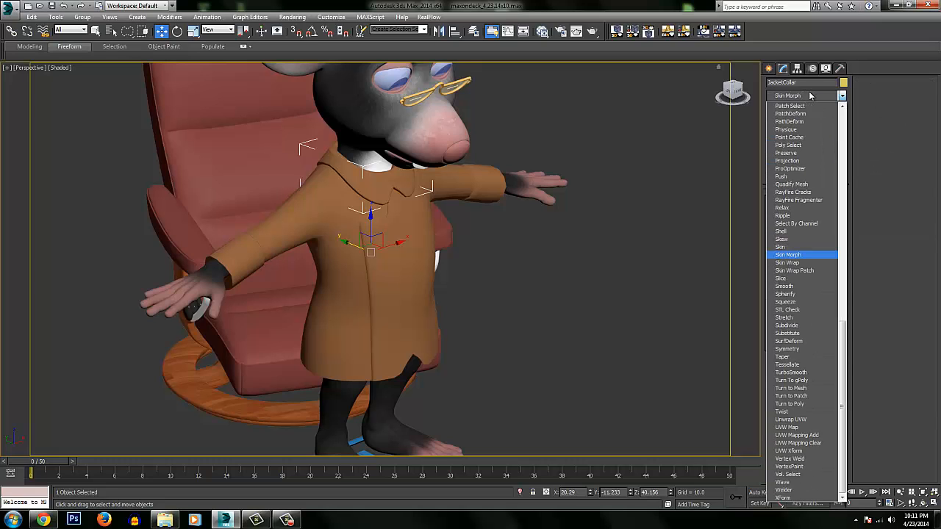
{"action": "key", "text": "Return"}
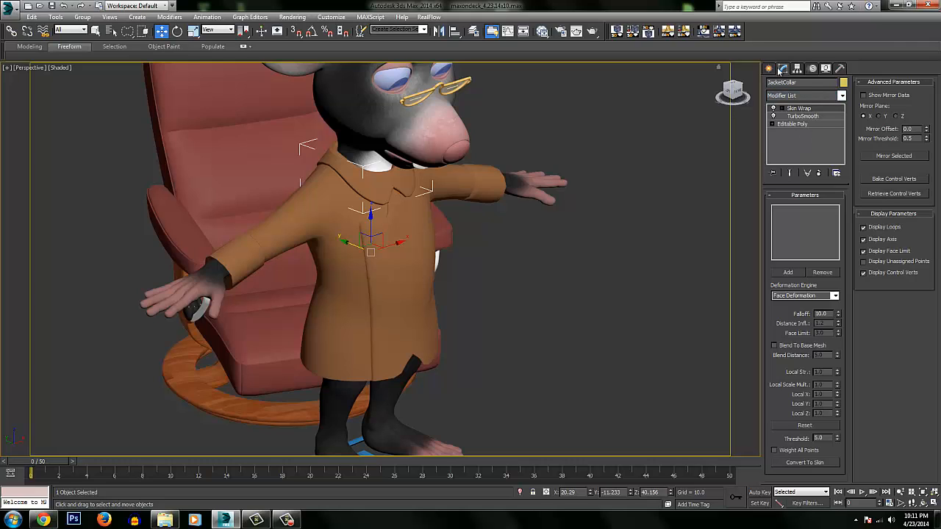
{"action": "left_click", "coordinate": [788, 272]}
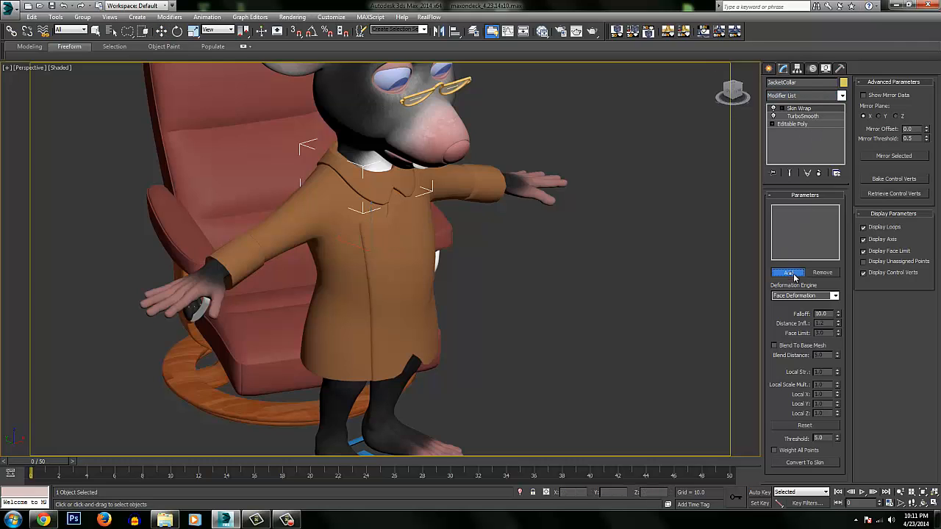
{"action": "left_click", "coordinate": [207, 276]}
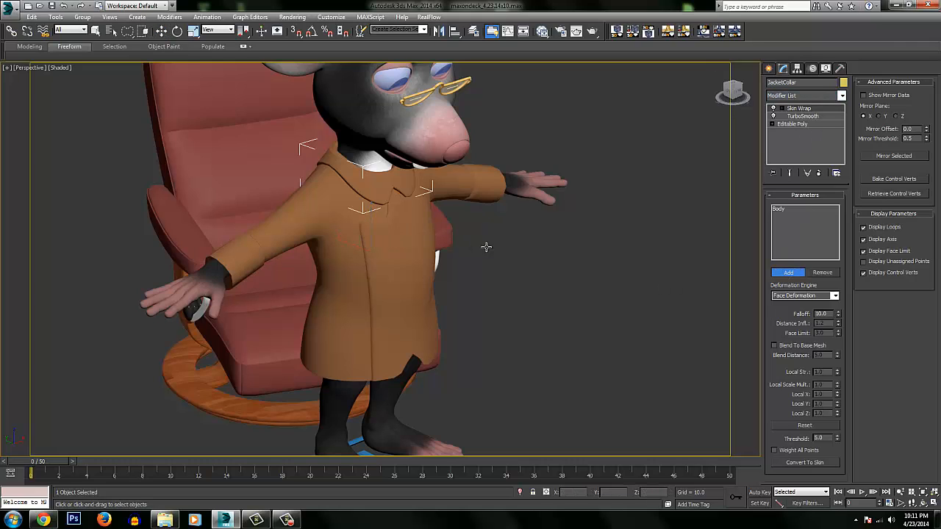
{"action": "left_click", "coordinate": [792, 273]}
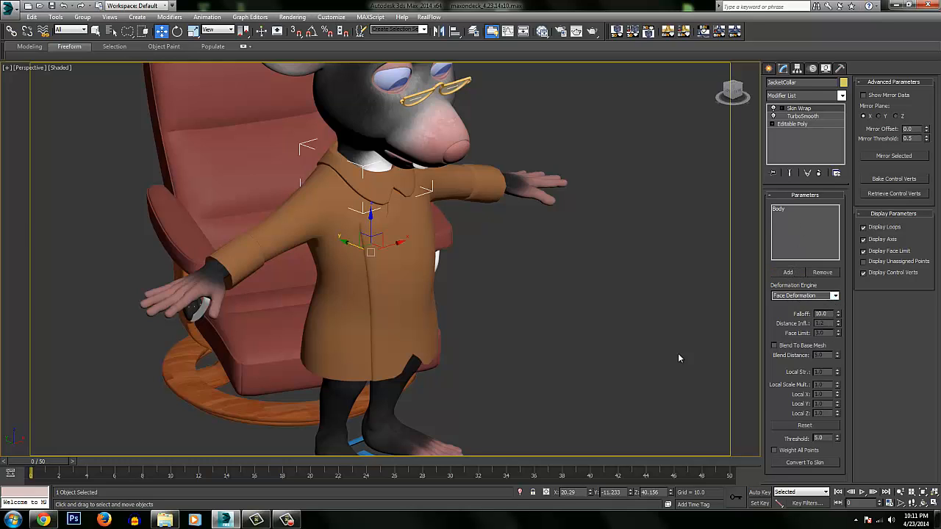
Scrub the animation to frame 47 and back to frame 0 to check how the collar follows the seated mouse.
{"action": "middle_click_drag", "start_coordinate": [487, 251], "coordinate": [528, 241], "text": "alt"}
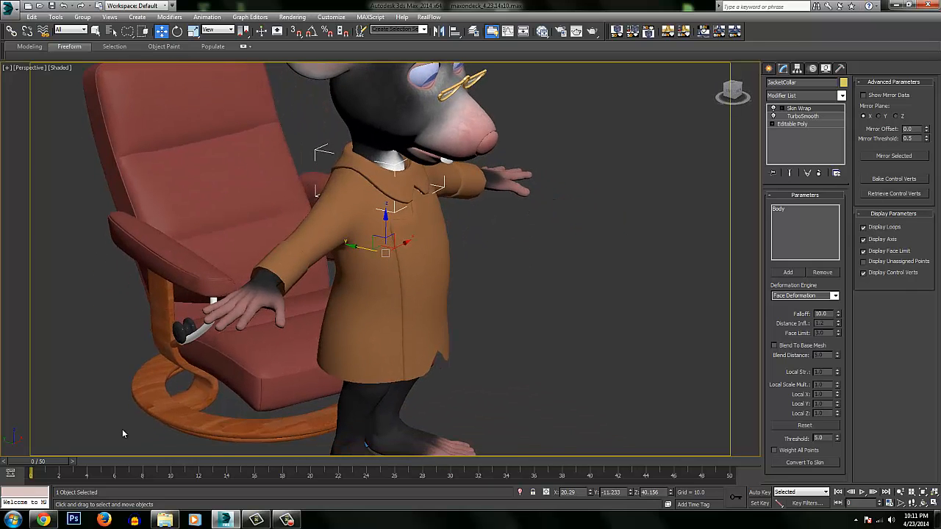
{"action": "left_click_drag", "start_coordinate": [52, 463], "coordinate": [687, 401]}
{"action": "middle_click_drag", "start_coordinate": [586, 364], "coordinate": [294, 294], "text": "alt"}
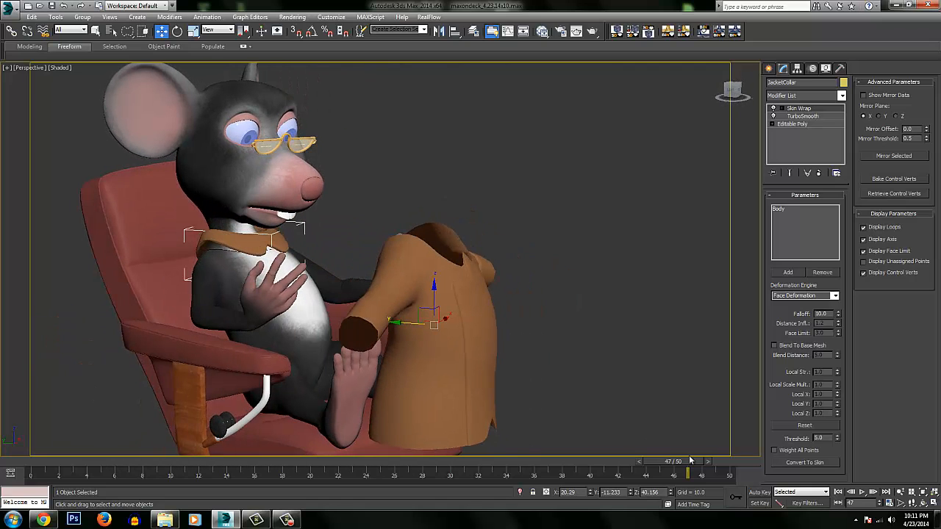
{"action": "left_click_drag", "start_coordinate": [683, 462], "coordinate": [51, 461]}
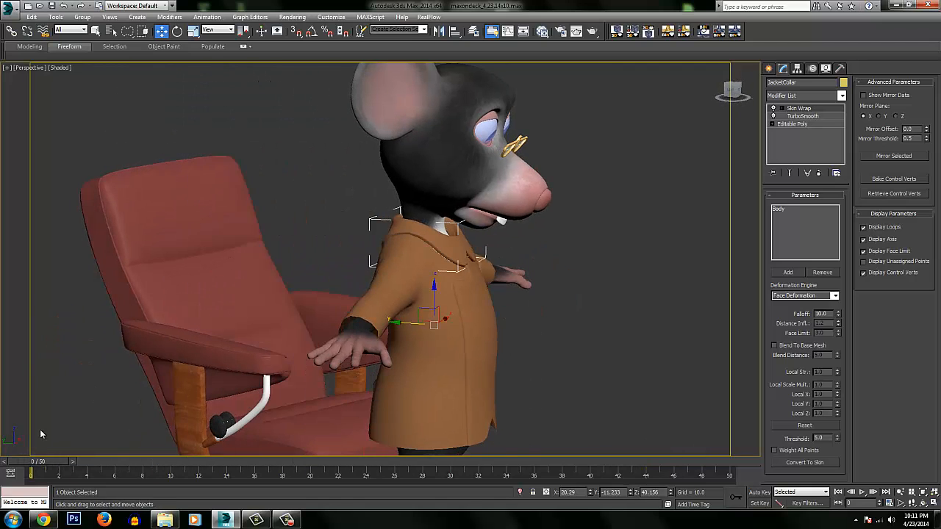
{"action": "middle_click_drag", "start_coordinate": [368, 235], "coordinate": [457, 200], "text": "alt"}
Select the jacket body and turn on edged faces.
{"action": "left_click", "coordinate": [446, 287]}
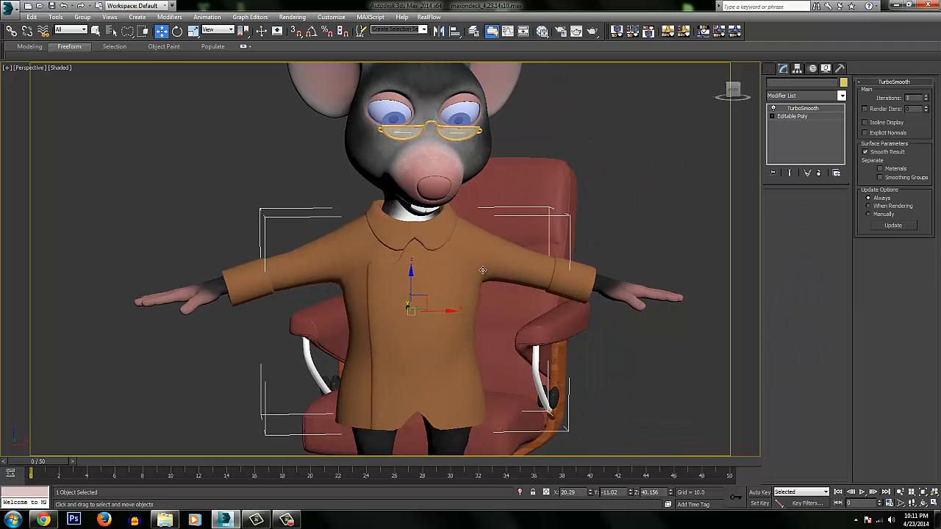
{"action": "middle_click_drag", "start_coordinate": [441, 275], "coordinate": [462, 178], "text": "alt"}
{"action": "middle_click_drag", "start_coordinate": [462, 178], "coordinate": [429, 237]}
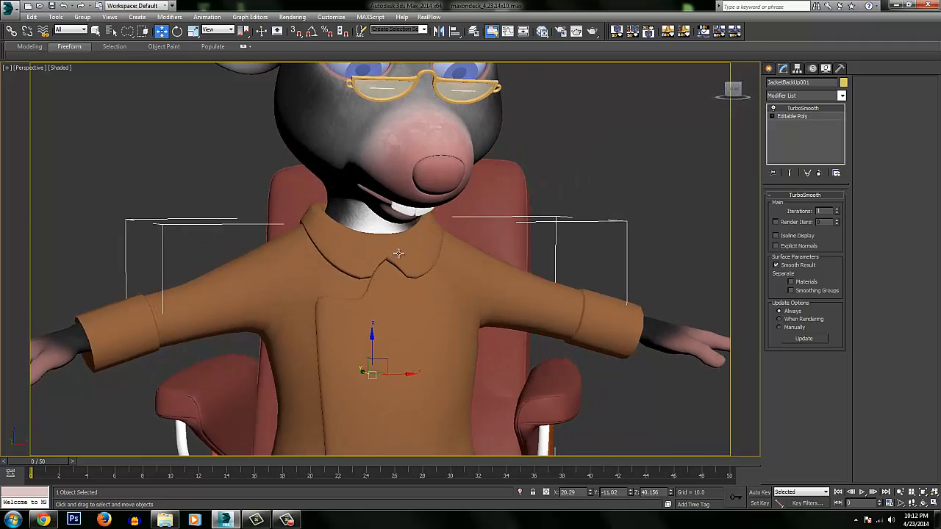
{"action": "key", "text": "F4"}
Examine the jacket body's mesh layout around the collar, sleeves, cuffs, front opening and hem.
{"action": "mouse_move", "coordinate": [415, 253]}
{"action": "middle_mouse_down"}
{"action": "mouse_move", "coordinate": [431, 230]}
{"action": "mouse_move", "coordinate": [394, 238]}
{"action": "mouse_move", "coordinate": [443, 233]}
{"action": "mouse_move", "coordinate": [371, 207]}
{"action": "middle_mouse_up"}
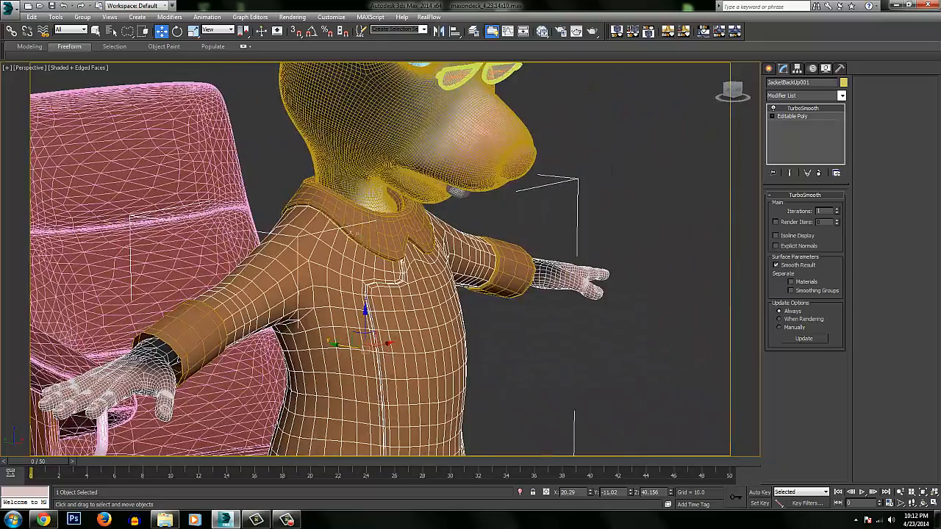
{"action": "middle_click_drag", "start_coordinate": [309, 225], "coordinate": [134, 279], "text": "alt"}
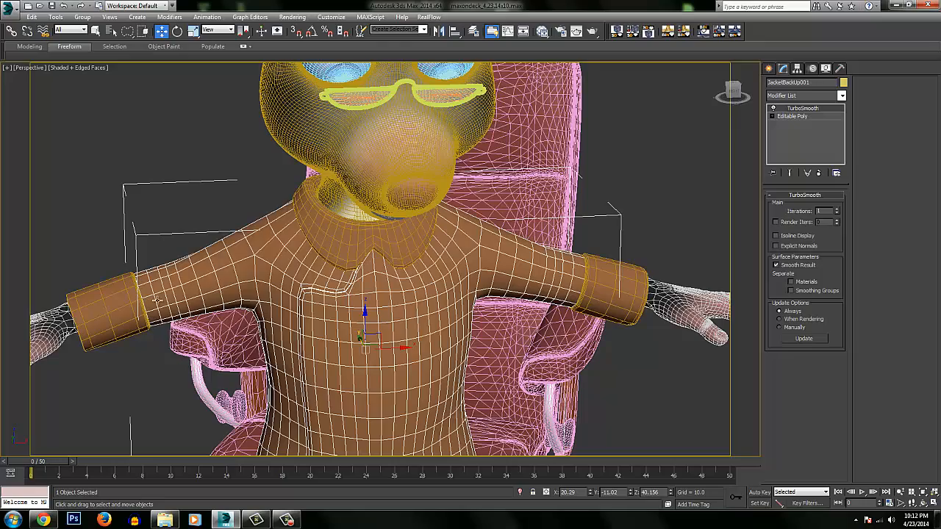
{"action": "mouse_move", "coordinate": [383, 219]}
{"action": "middle_mouse_down", "text": "alt"}
{"action": "mouse_move", "coordinate": [432, 254]}
{"action": "mouse_move", "coordinate": [394, 229]}
{"action": "middle_mouse_up", "text": "alt"}
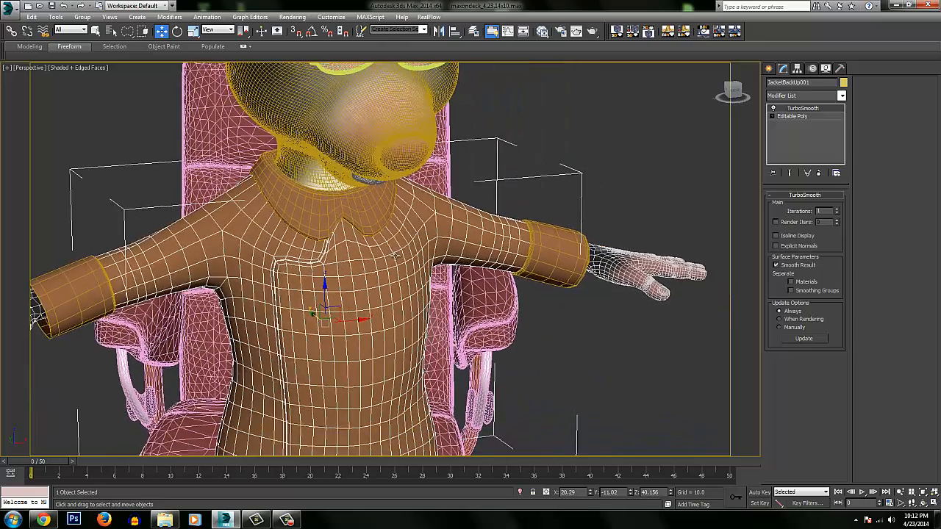
{"action": "scroll", "coordinate": [393, 298], "scroll_direction": "down", "scroll_amount": 2}
{"action": "middle_click_drag", "start_coordinate": [387, 349], "coordinate": [383, 314]}
{"action": "scroll", "coordinate": [382, 312], "scroll_direction": "up", "scroll_amount": 2}
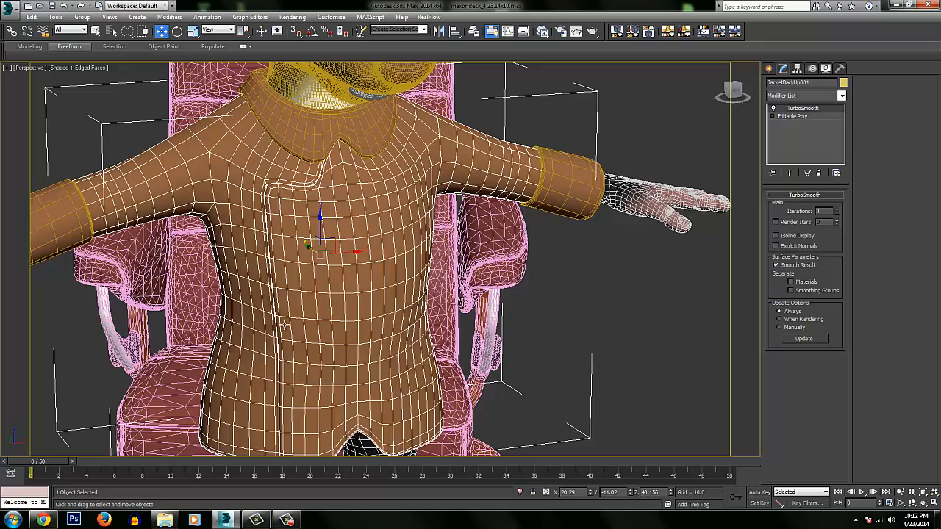
{"action": "middle_click_drag", "start_coordinate": [381, 310], "coordinate": [411, 339], "text": "alt"}
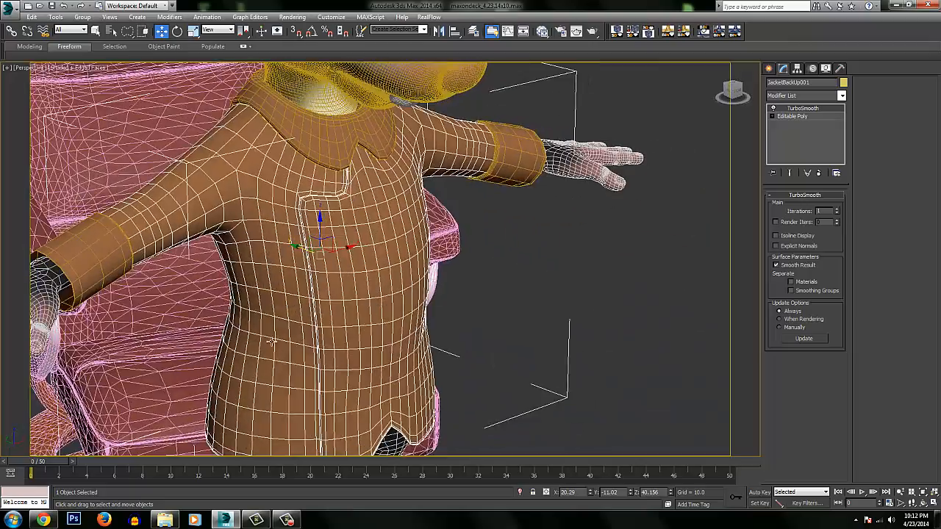
{"action": "middle_click_drag", "start_coordinate": [270, 343], "coordinate": [229, 255], "text": "alt"}
{"action": "middle_click_drag", "start_coordinate": [534, 239], "coordinate": [286, 269], "text": "alt"}
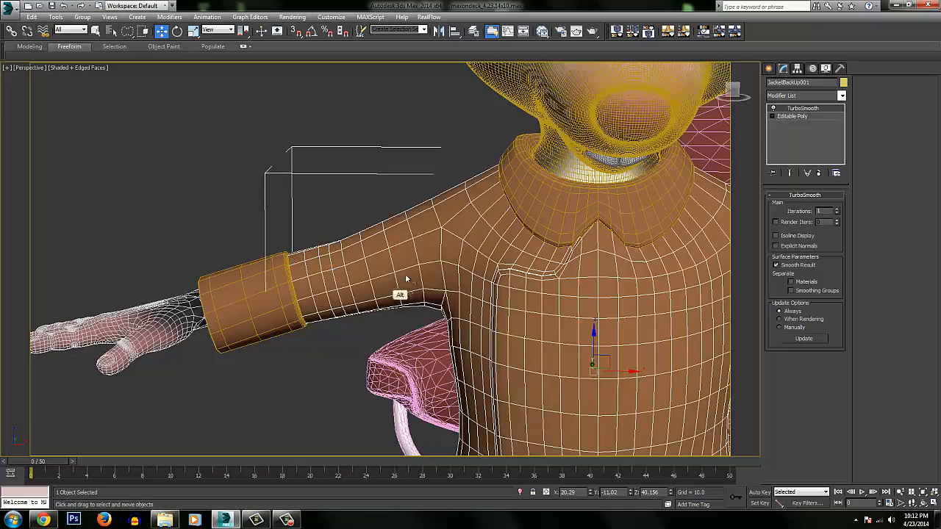
{"action": "middle_click_drag", "start_coordinate": [519, 284], "coordinate": [414, 249]}
{"action": "middle_click_drag", "start_coordinate": [467, 227], "coordinate": [444, 248], "text": "alt"}
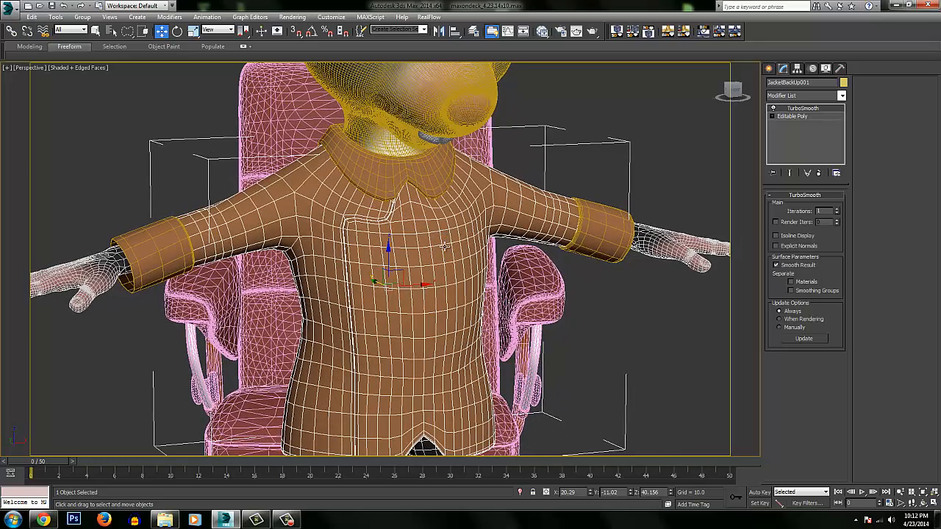
{"action": "middle_click_drag", "start_coordinate": [370, 227], "coordinate": [173, 236], "text": "alt"}
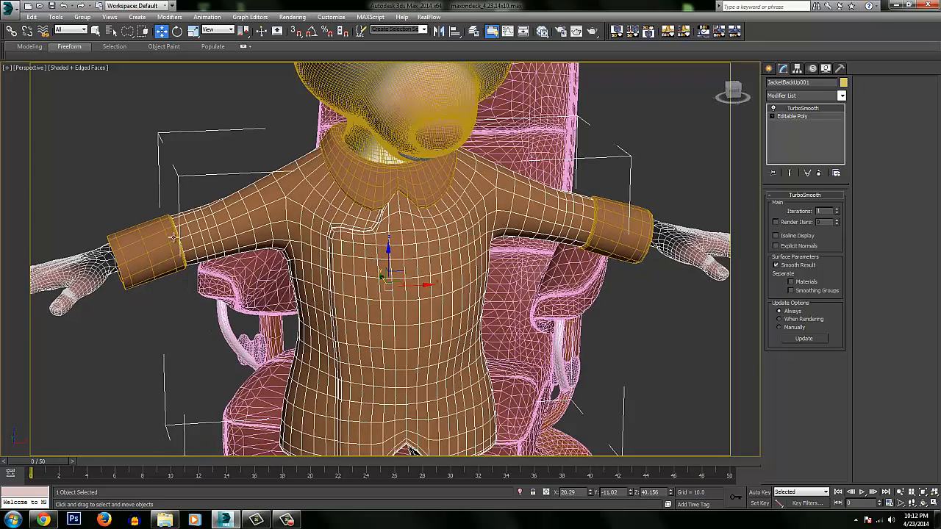
{"action": "middle_click_drag", "start_coordinate": [452, 262], "coordinate": [450, 233], "text": "alt"}
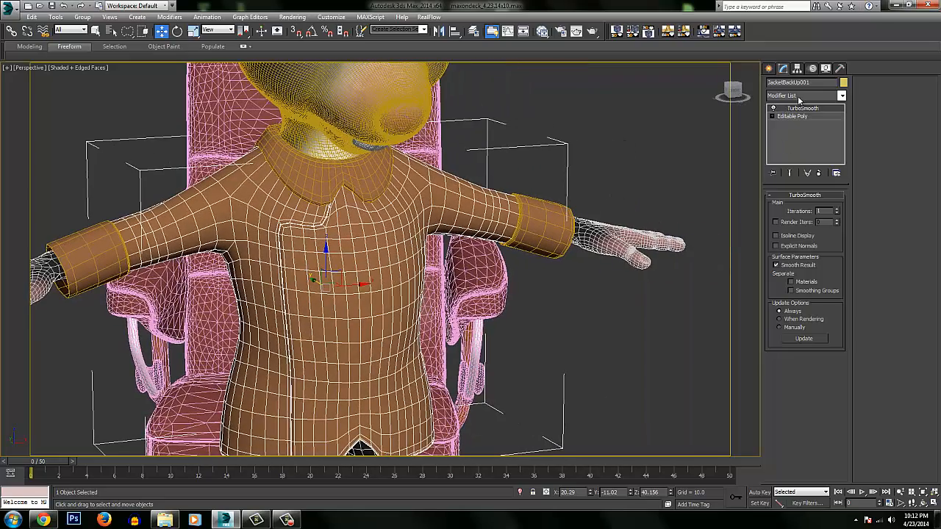
Add a Cloth modifier above TurboSmooth on the jacket body.
{"action": "left_click", "coordinate": [801, 96]}
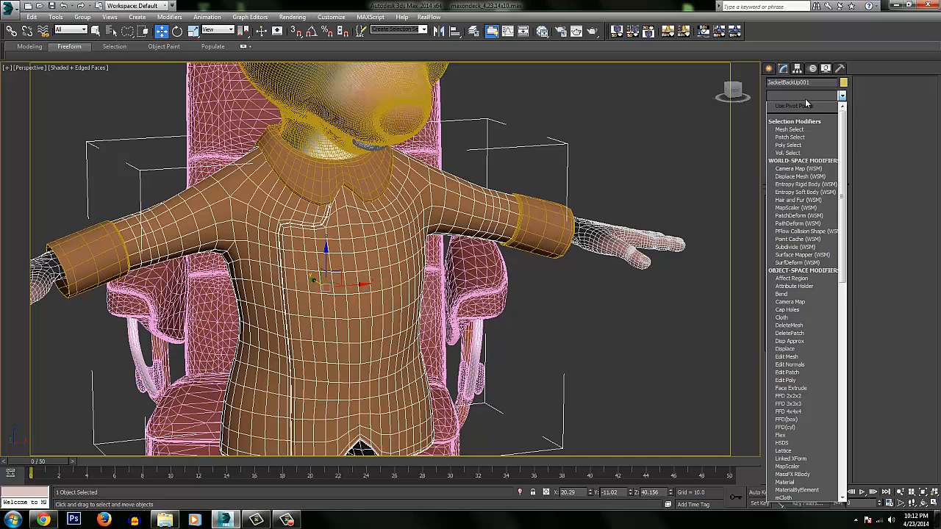
{"action": "type", "text": "cl"}
{"action": "key", "text": "Return"}
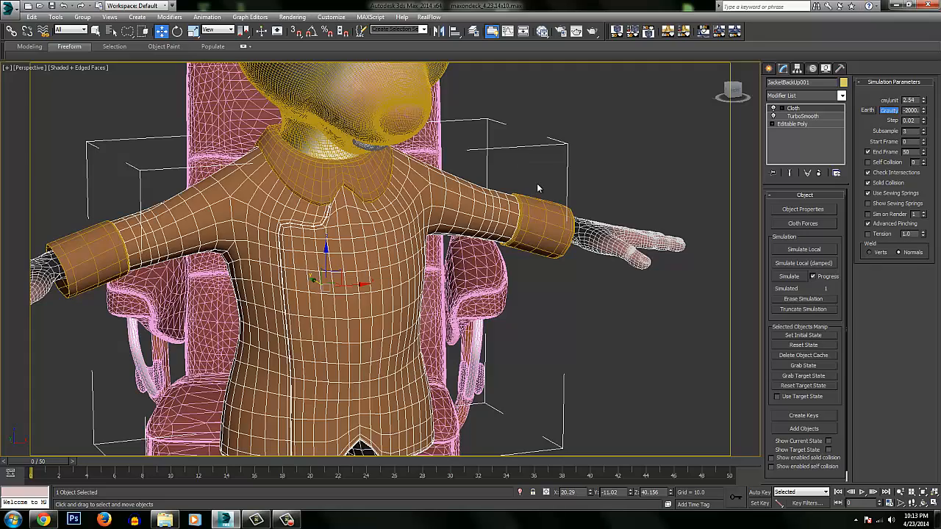
{"action": "scroll", "coordinate": [471, 218], "scroll_direction": "down", "scroll_amount": 3}
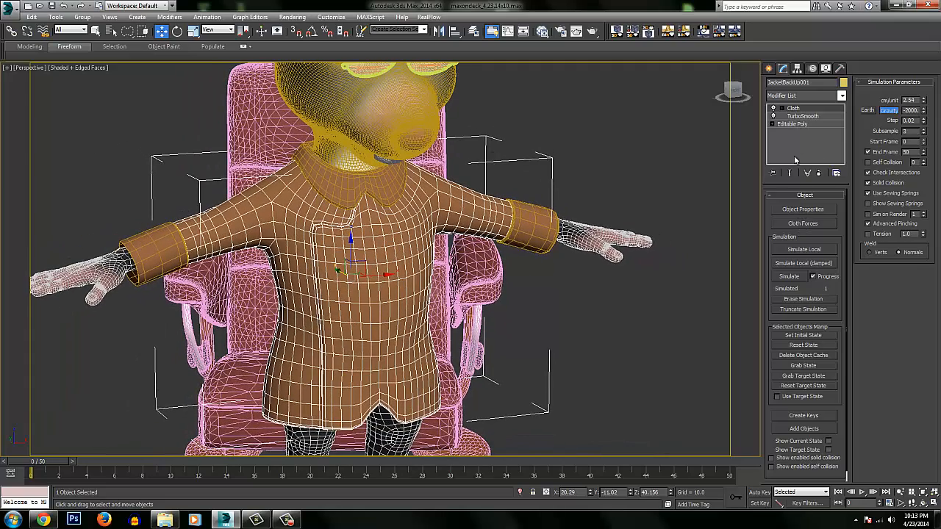
Add the mouse's Body to the jacket's cloth simulation objects and set it as a Collision Object.
{"action": "left_click", "coordinate": [800, 209]}
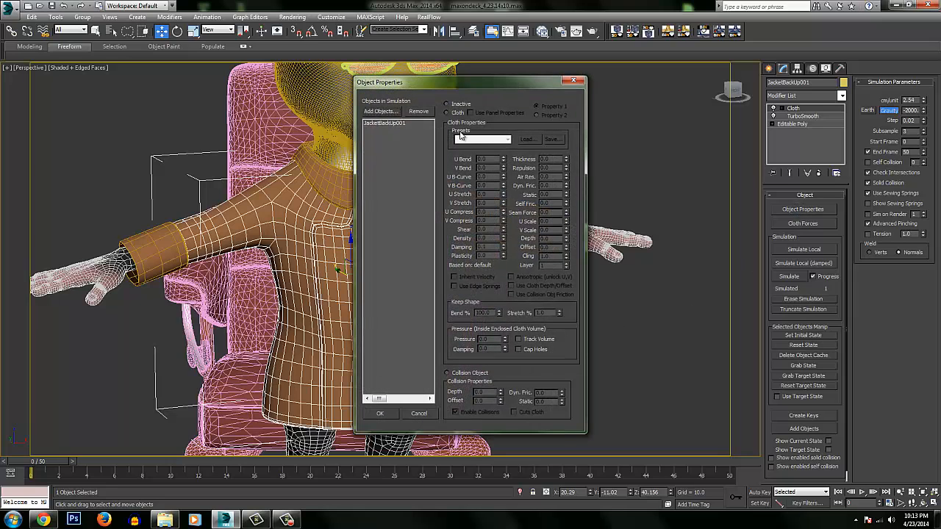
{"action": "left_click_drag", "start_coordinate": [445, 85], "coordinate": [644, 88]}
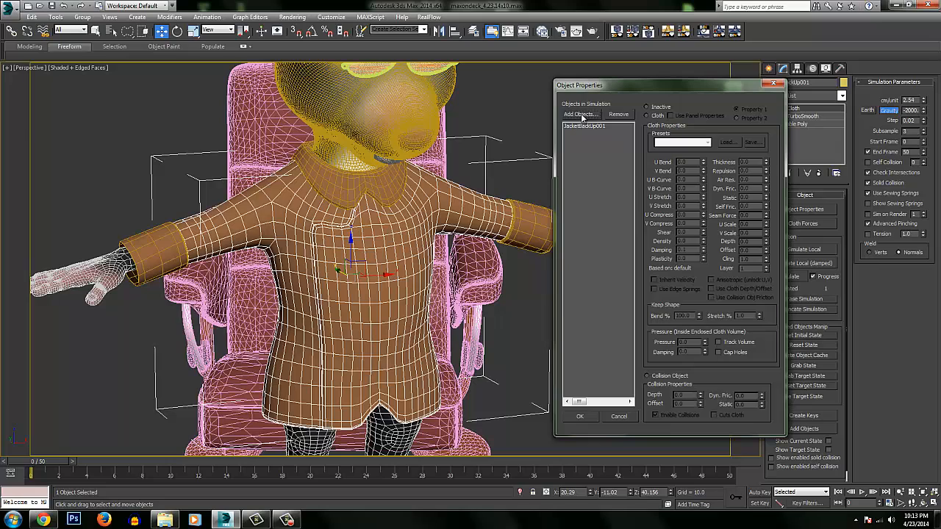
{"action": "left_click", "coordinate": [581, 115]}
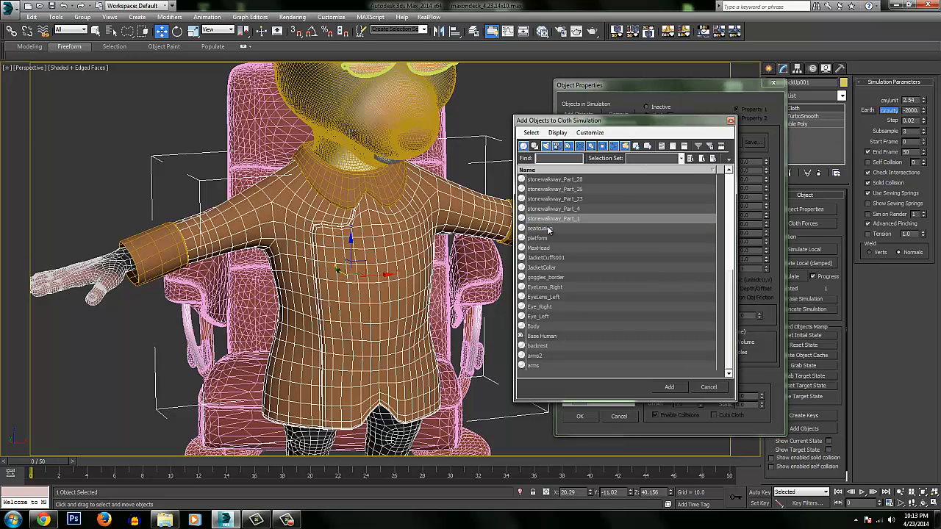
{"action": "left_click", "coordinate": [537, 326]}
{"action": "left_click", "coordinate": [669, 386]}
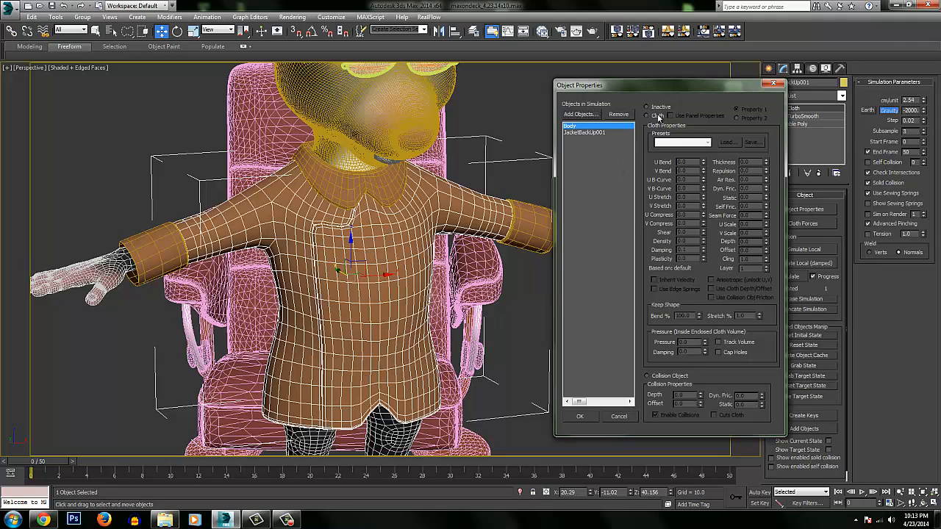
{"action": "left_click", "coordinate": [647, 376]}
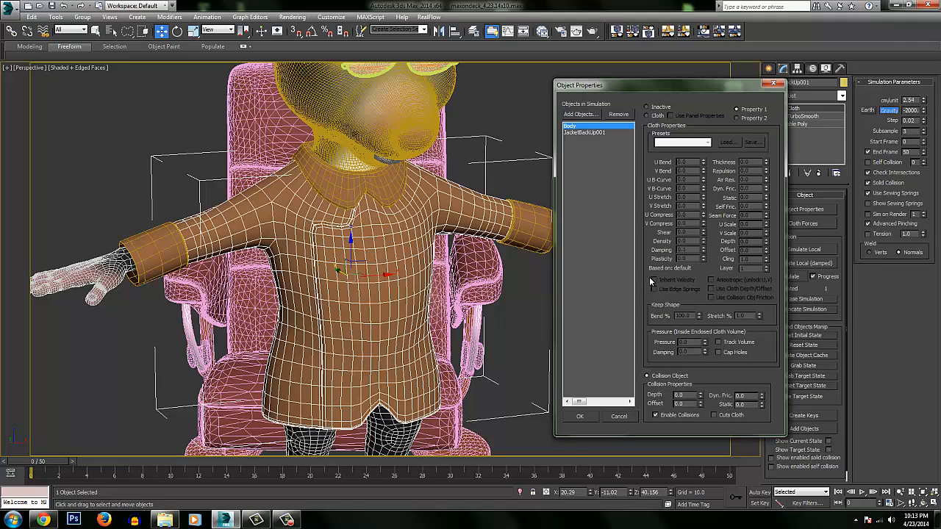
Set JacketBackUp001 as Cloth with the Cotton preset, and set Body as a Collision Object again.
{"action": "left_click", "coordinate": [584, 132]}
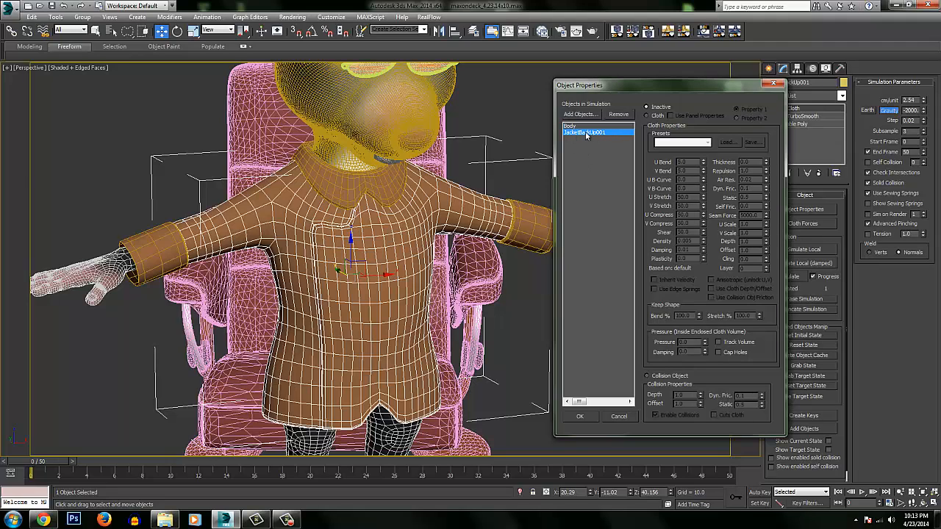
{"action": "left_click", "coordinate": [656, 116]}
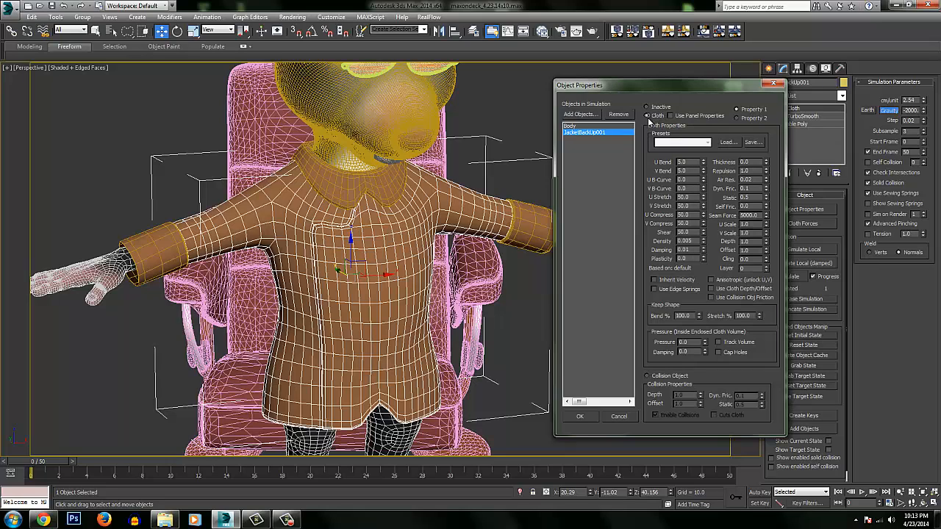
{"action": "left_click", "coordinate": [682, 142]}
{"action": "left_click", "coordinate": [668, 166]}
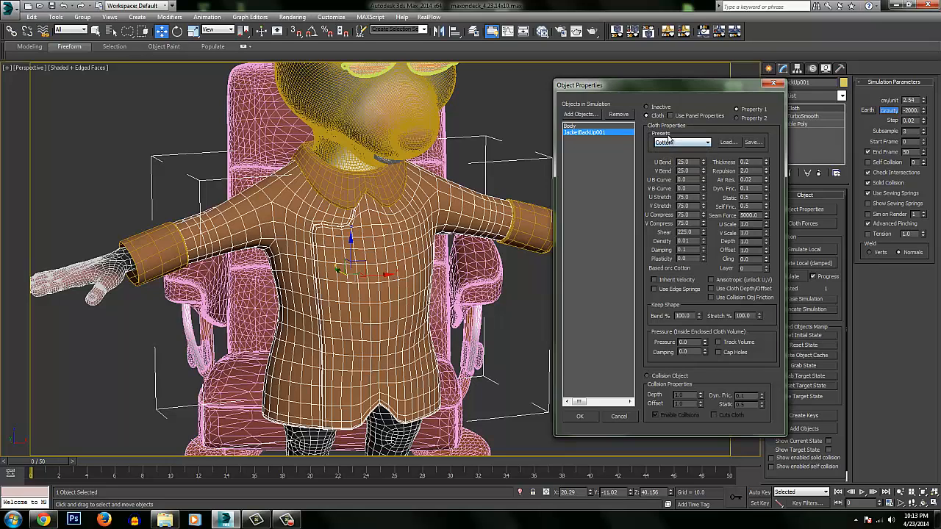
{"action": "left_click", "coordinate": [576, 127]}
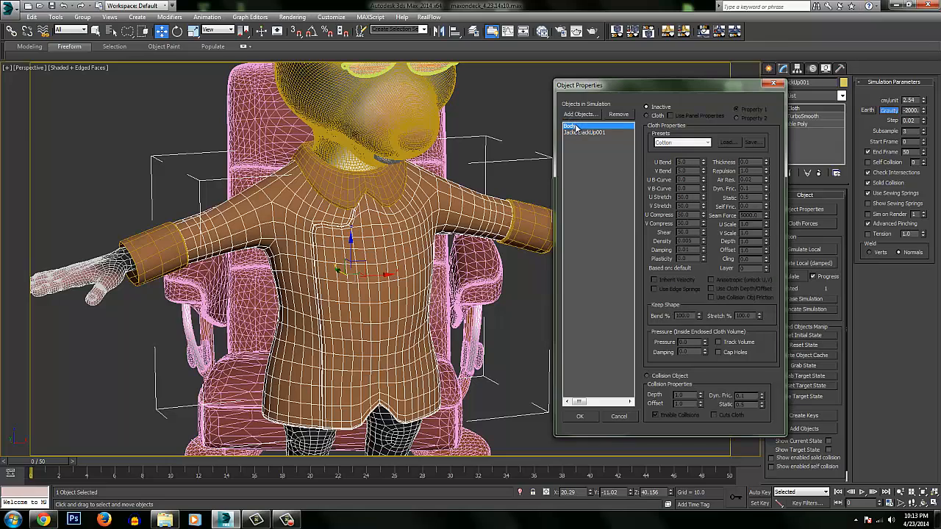
{"action": "left_click", "coordinate": [648, 376]}
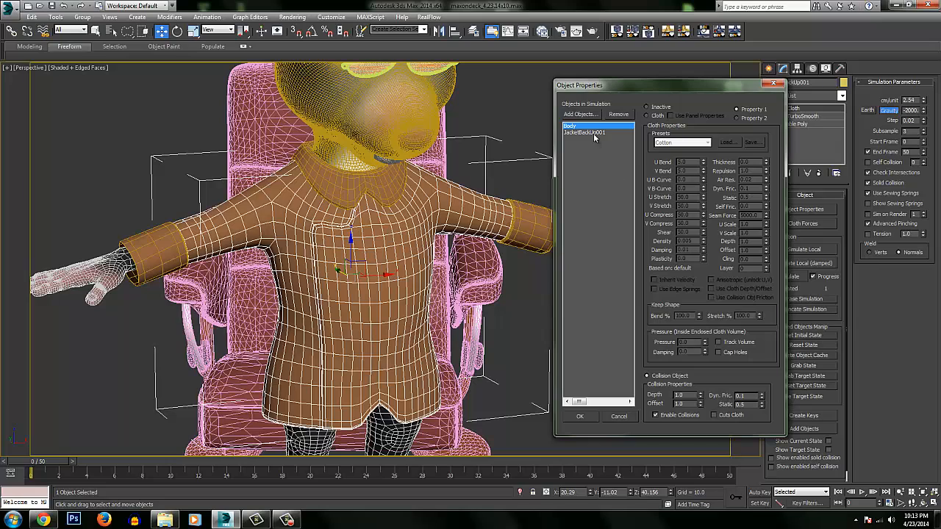
Set the collision Depth and Offset of Body to 0.2 in the cloth object properties.
{"action": "left_click", "coordinate": [592, 134]}
{"action": "left_click", "coordinate": [589, 127]}
{"action": "left_click", "coordinate": [588, 134]}
{"action": "left_click", "coordinate": [589, 128]}
{"action": "left_click_drag", "start_coordinate": [691, 395], "coordinate": [649, 398]}
{"action": "left_click_drag", "start_coordinate": [686, 404], "coordinate": [660, 405]}
{"action": "type", "text": ".2"}
{"action": "left_click", "coordinate": [685, 395]}
{"action": "key", "text": "Return"}
Compare the simulation properties of JacketBackUp001 and Body, and accept the cloth object properties.
{"action": "left_click", "coordinate": [586, 132]}
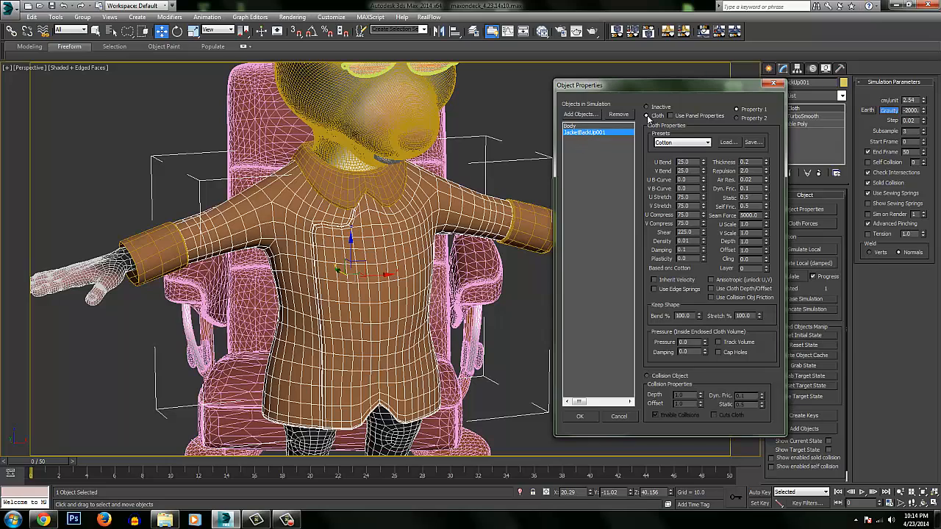
{"action": "left_click", "coordinate": [574, 127]}
{"action": "left_click", "coordinate": [573, 133]}
{"action": "left_click", "coordinate": [573, 127]}
{"action": "left_click", "coordinate": [573, 133]}
{"action": "left_click", "coordinate": [573, 126]}
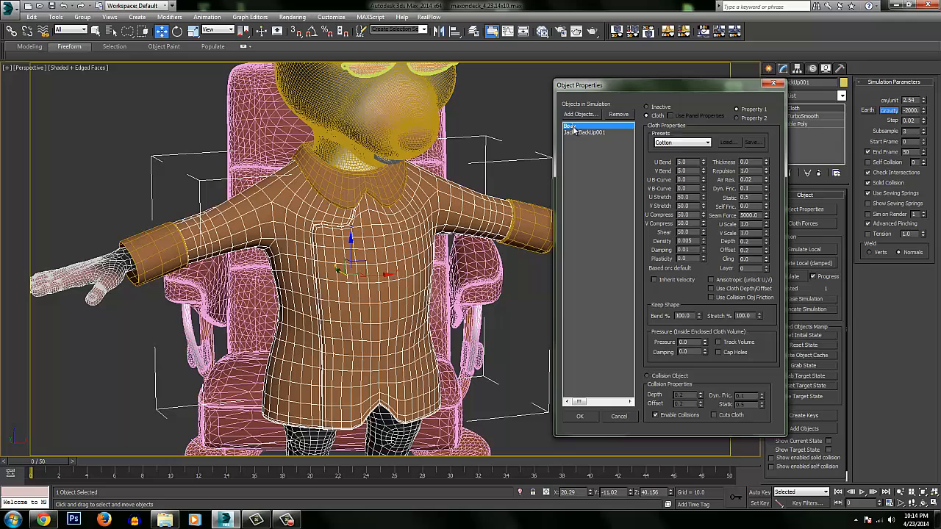
{"action": "left_click", "coordinate": [581, 417]}
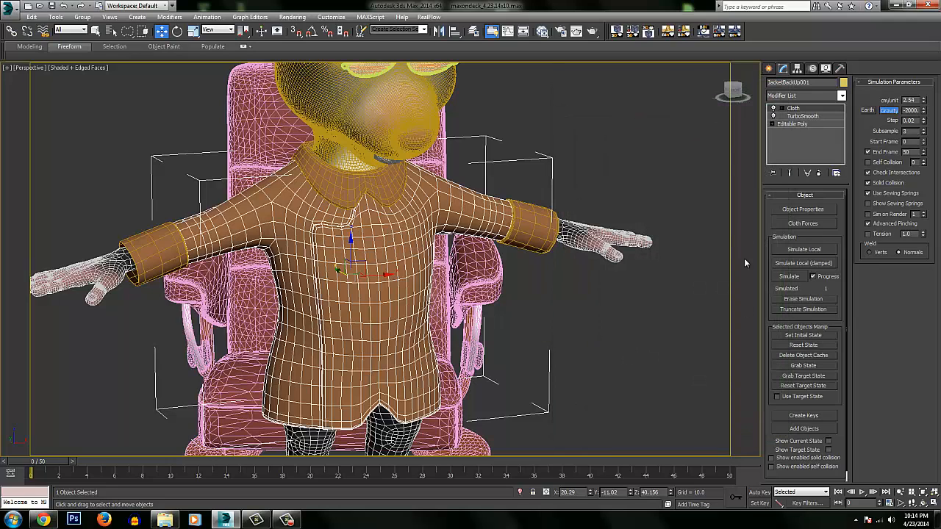
At the Cloth modifier's Group level, select the jacket's upper-torso and sleeve vertices, leaving the lower jacket unselected front and back.
{"action": "scroll", "coordinate": [443, 208], "scroll_direction": "up", "scroll_amount": 2}
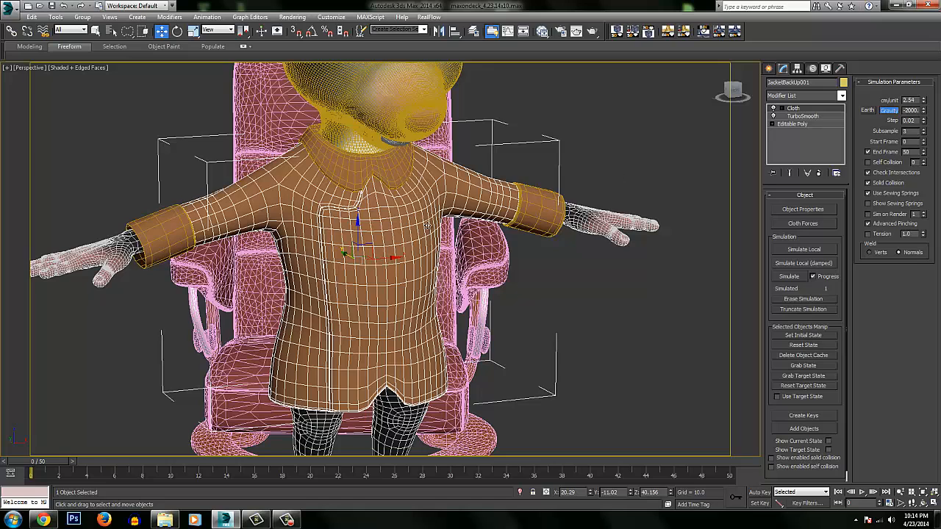
{"action": "left_click", "coordinate": [782, 109]}
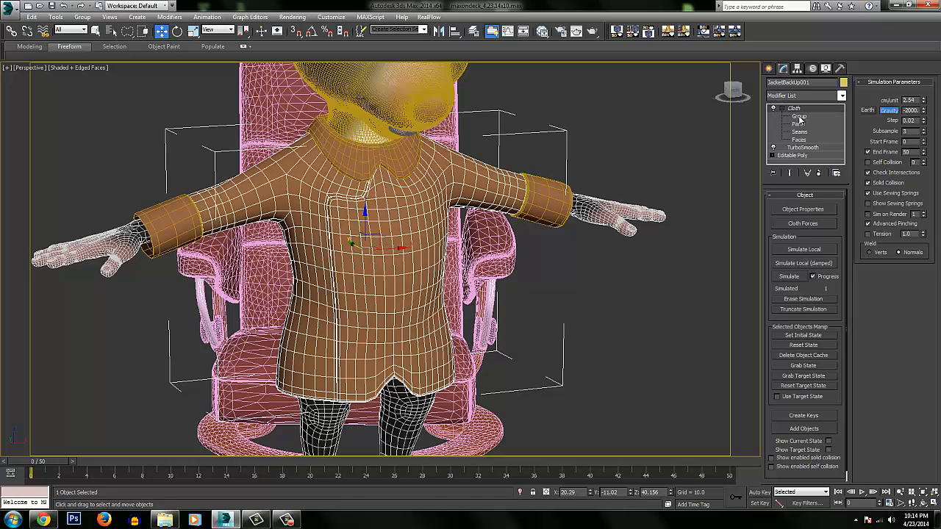
{"action": "left_click", "coordinate": [804, 117]}
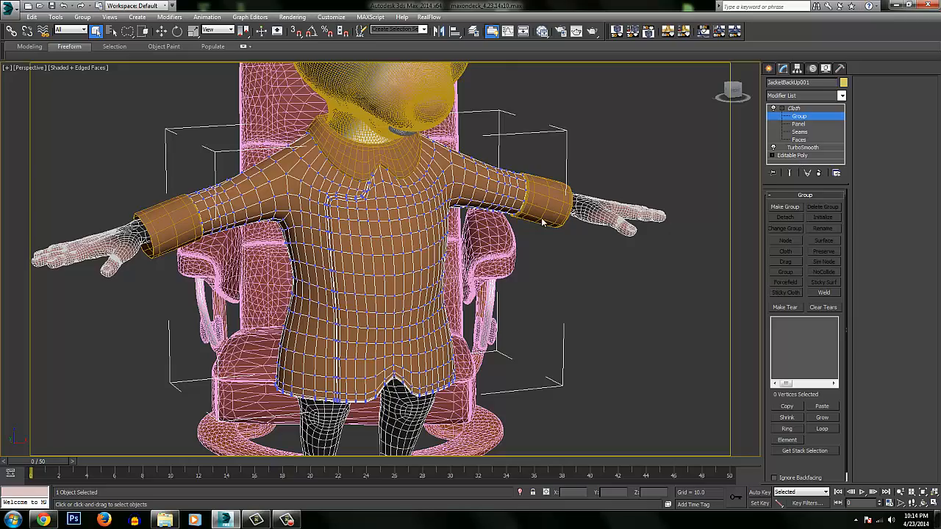
{"action": "middle_click_drag", "start_coordinate": [543, 222], "coordinate": [368, 192], "text": "alt"}
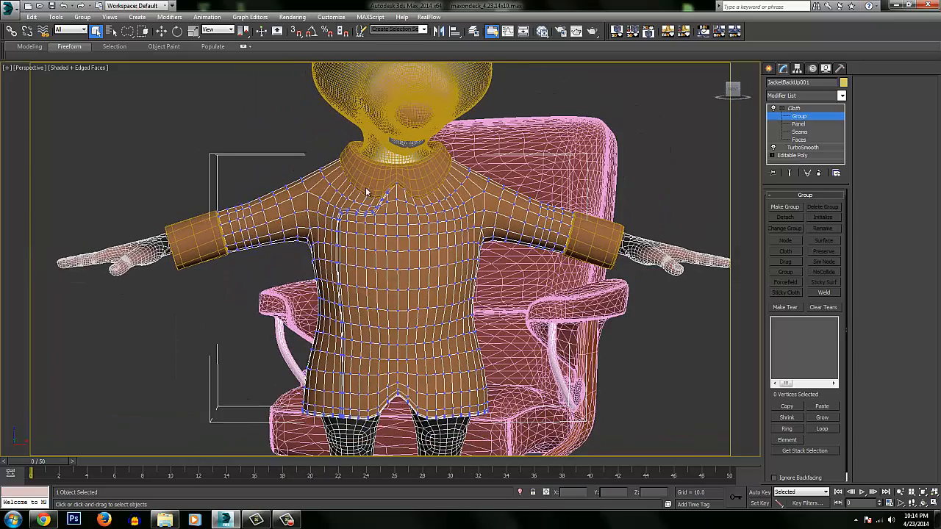
{"action": "middle_click_drag", "start_coordinate": [529, 261], "coordinate": [512, 234], "text": "alt"}
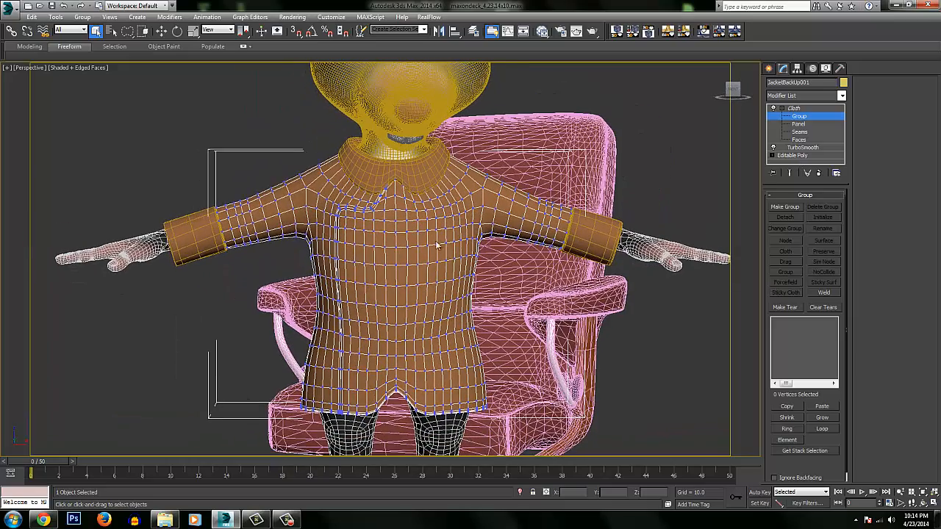
{"action": "mouse_move", "coordinate": [451, 242]}
{"action": "middle_mouse_down", "text": "ctrl+alt"}
{"action": "mouse_move", "coordinate": [451, 223]}
{"action": "mouse_move", "coordinate": [450, 230]}
{"action": "middle_mouse_up", "text": "ctrl+alt"}
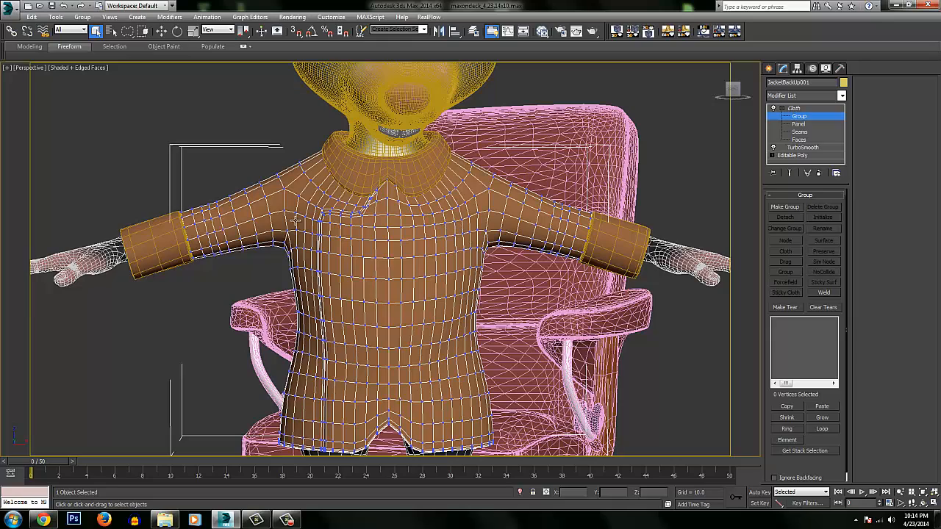
{"action": "middle_click_drag", "start_coordinate": [355, 242], "coordinate": [339, 203]}
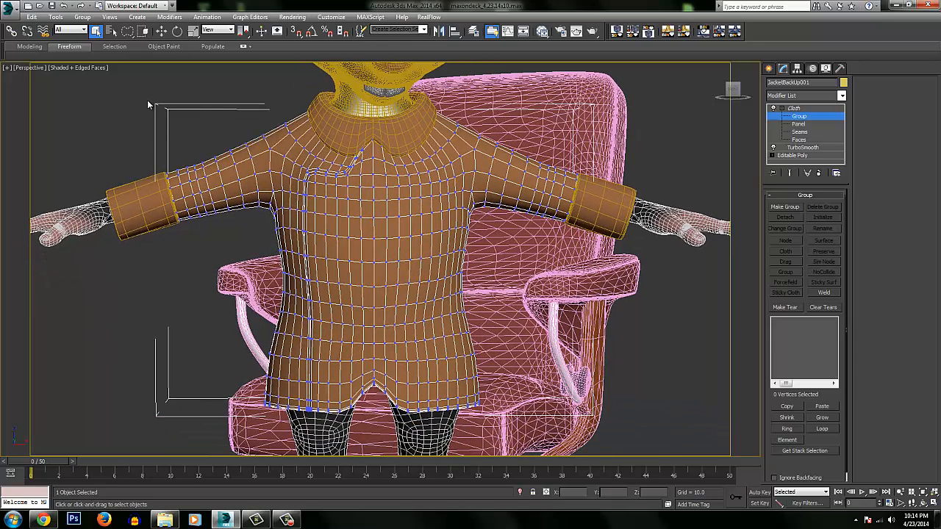
{"action": "middle_click_drag", "start_coordinate": [177, 168], "coordinate": [175, 180]}
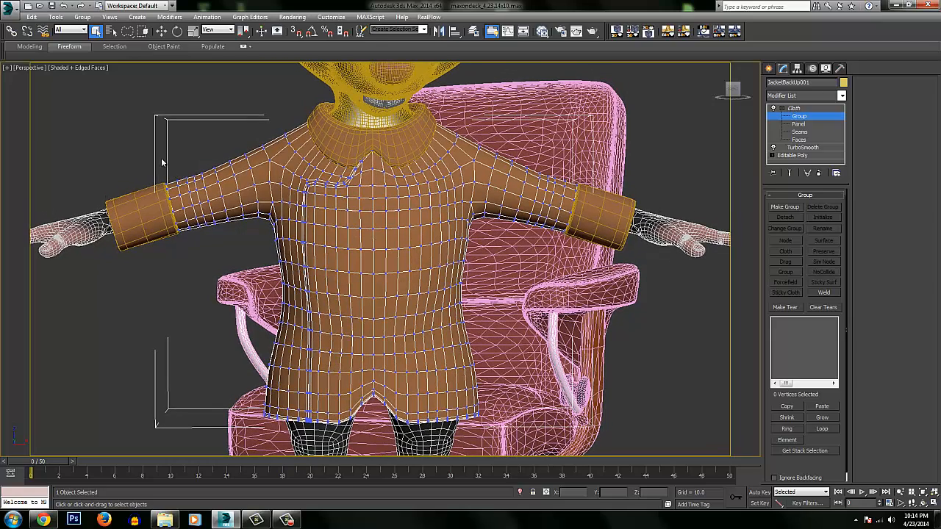
{"action": "mouse_move", "coordinate": [137, 120]}
{"action": "left_mouse_down"}
{"action": "mouse_move", "coordinate": [156, 239]}
{"action": "mouse_move", "coordinate": [208, 298]}
{"action": "mouse_move", "coordinate": [257, 285]}
{"action": "mouse_move", "coordinate": [355, 291]}
{"action": "mouse_move", "coordinate": [486, 269]}
{"action": "mouse_move", "coordinate": [553, 270]}
{"action": "mouse_move", "coordinate": [288, 78]}
{"action": "mouse_move", "coordinate": [243, 85]}
{"action": "left_mouse_up"}
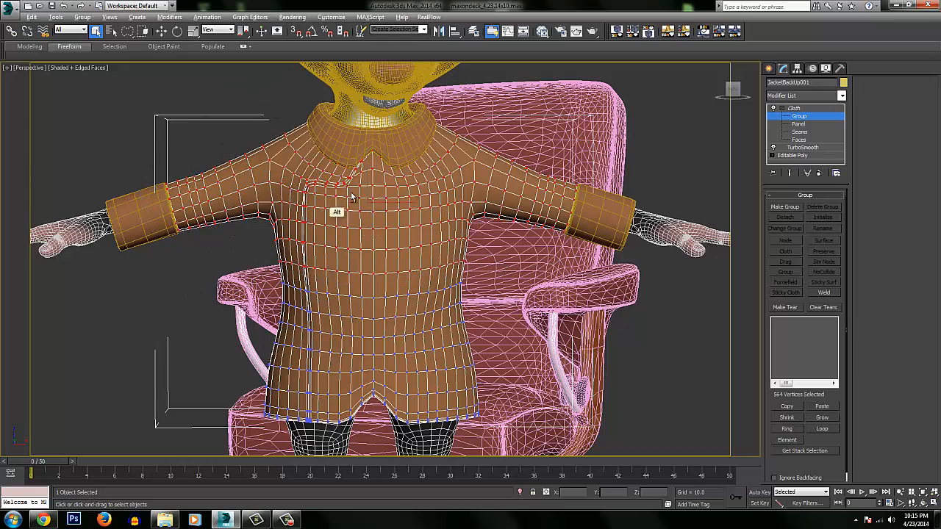
{"action": "mouse_move", "coordinate": [336, 196]}
{"action": "middle_mouse_down", "text": "alt"}
{"action": "mouse_move", "coordinate": [531, 201]}
{"action": "mouse_move", "coordinate": [358, 351]}
{"action": "middle_mouse_up", "text": "alt"}
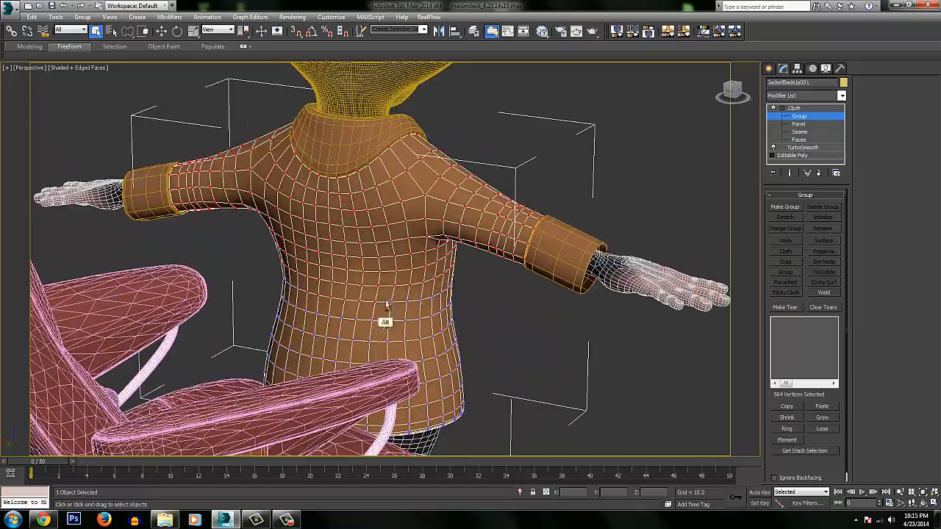
{"action": "middle_click_drag", "start_coordinate": [423, 254], "coordinate": [287, 265], "text": "alt"}
{"action": "middle_click_drag", "start_coordinate": [387, 237], "coordinate": [422, 271], "text": "alt"}
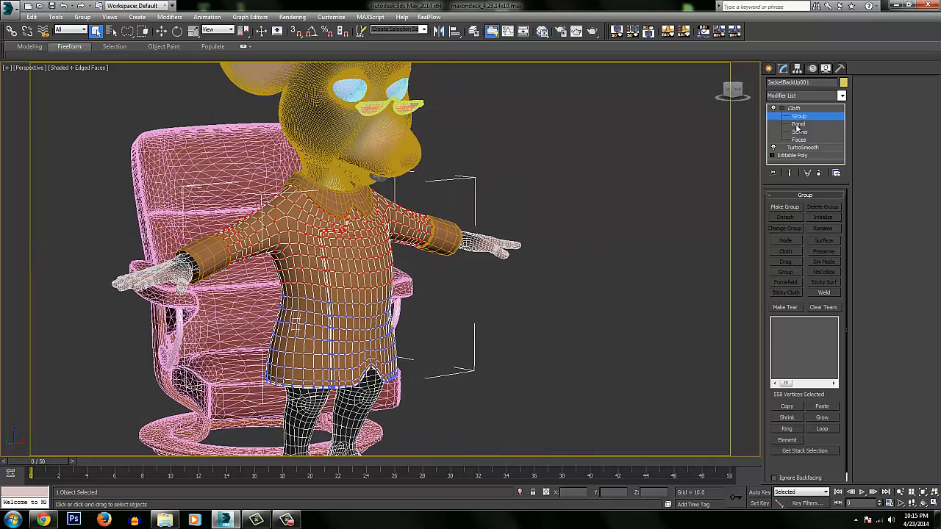
Make the selected vertices into Group001, constrain it to the Body with Surface, and leave the Group level.
{"action": "left_click", "coordinate": [784, 208]}
{"action": "left_click", "coordinate": [443, 272]}
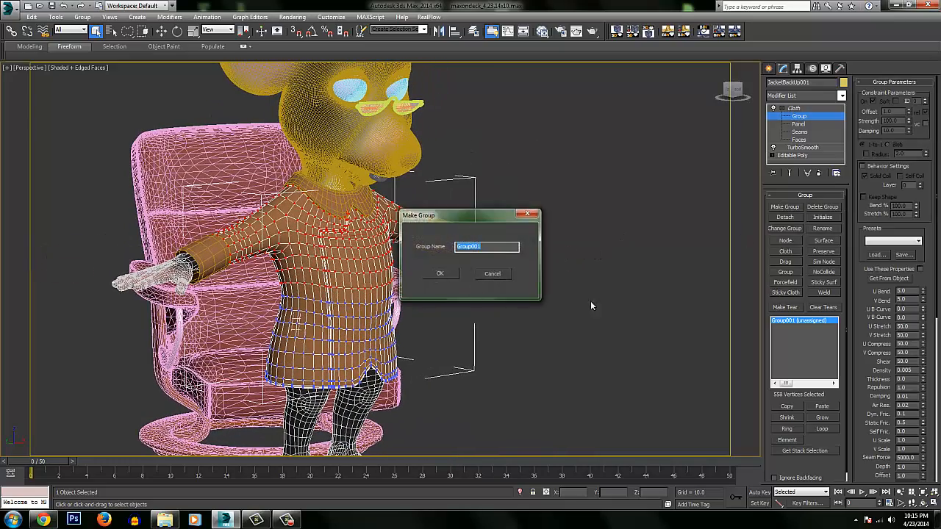
{"action": "left_click", "coordinate": [826, 243]}
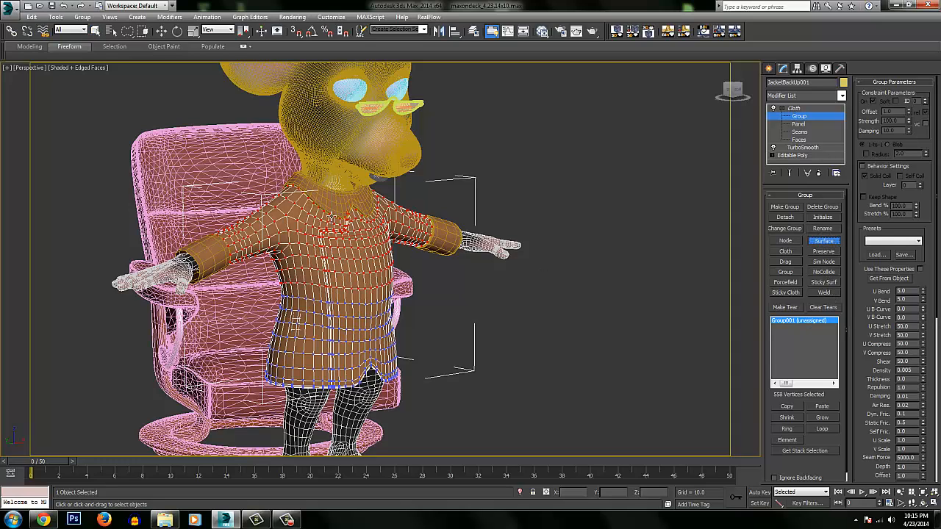
{"action": "middle_click_drag", "start_coordinate": [663, 281], "coordinate": [521, 281], "text": "alt"}
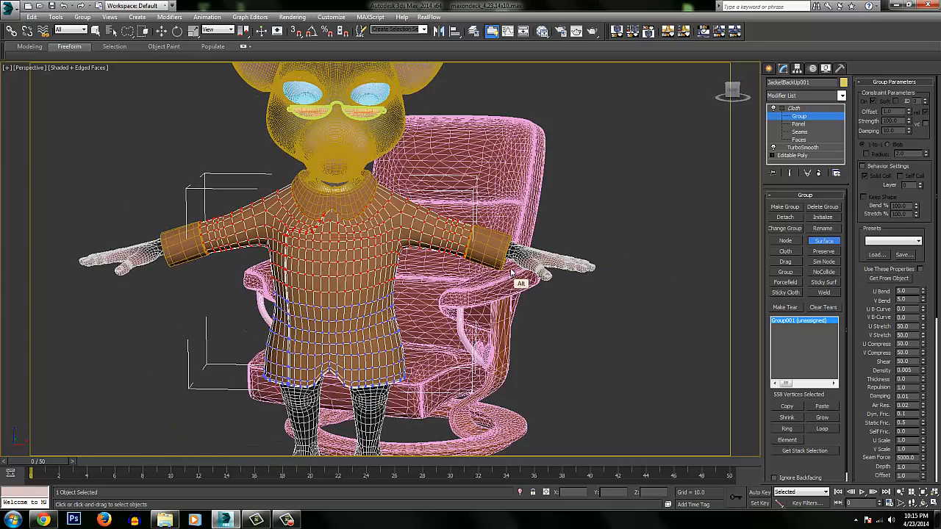
{"action": "middle_click_drag", "start_coordinate": [423, 322], "coordinate": [508, 266], "text": "alt"}
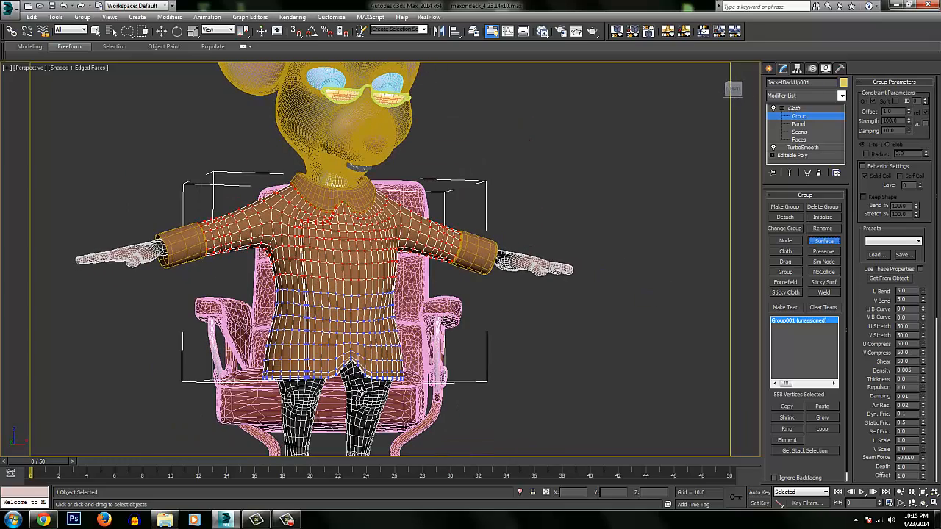
{"action": "left_click", "coordinate": [360, 389]}
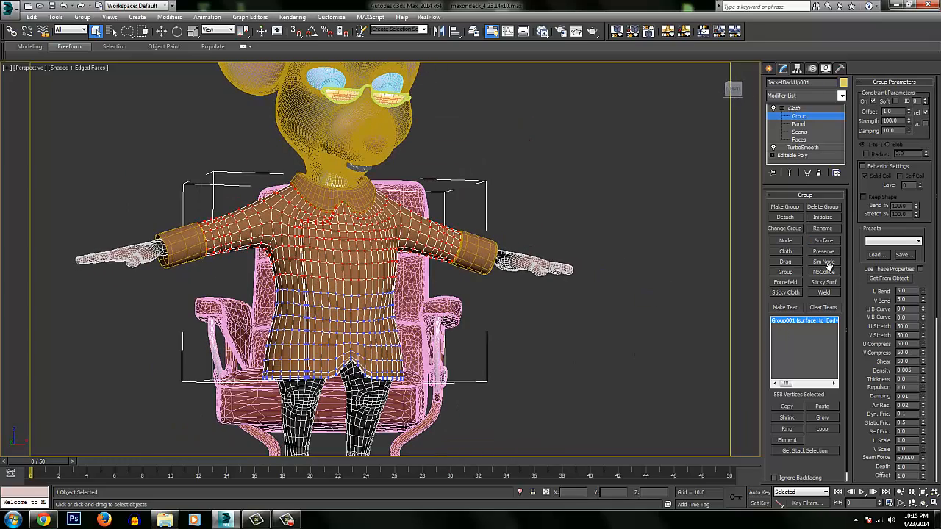
{"action": "left_click", "coordinate": [791, 117]}
{"action": "left_click", "coordinate": [794, 108]}
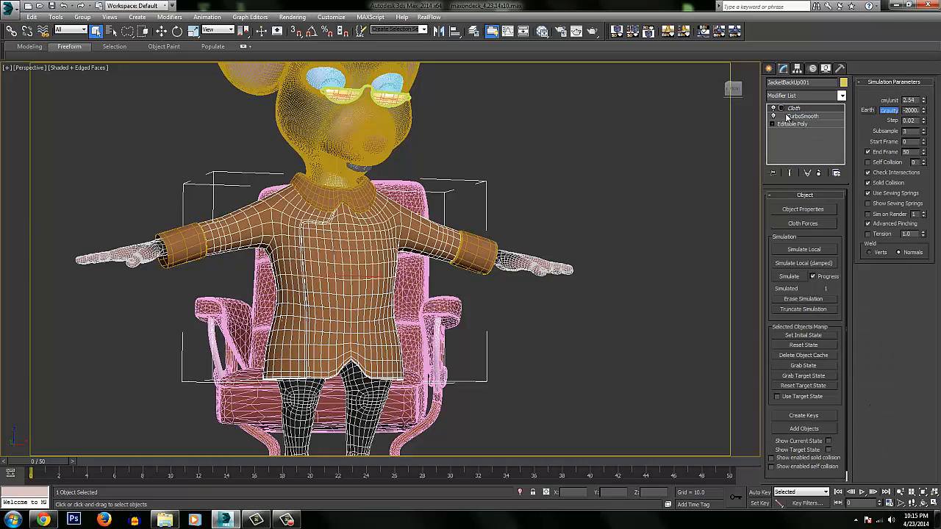
Turn off Use Sewing Springs and set the cloth simulation's gravity to Earth's -980.
{"action": "mouse_move", "coordinate": [423, 245]}
{"action": "middle_mouse_down", "text": "alt"}
{"action": "mouse_move", "coordinate": [506, 238]}
{"action": "mouse_move", "coordinate": [480, 258]}
{"action": "mouse_move", "coordinate": [488, 270]}
{"action": "mouse_move", "coordinate": [420, 235]}
{"action": "mouse_move", "coordinate": [441, 246]}
{"action": "mouse_move", "coordinate": [436, 255]}
{"action": "middle_mouse_up", "text": "alt"}
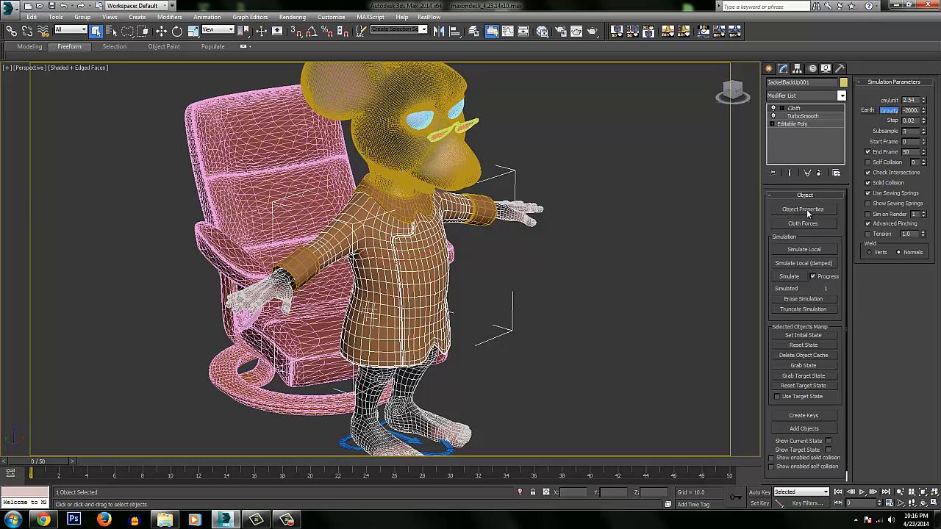
{"action": "left_click", "coordinate": [867, 194]}
{"action": "left_click", "coordinate": [868, 203]}
{"action": "left_click", "coordinate": [869, 204]}
{"action": "middle_click_drag", "start_coordinate": [524, 233], "coordinate": [509, 238], "text": "alt"}
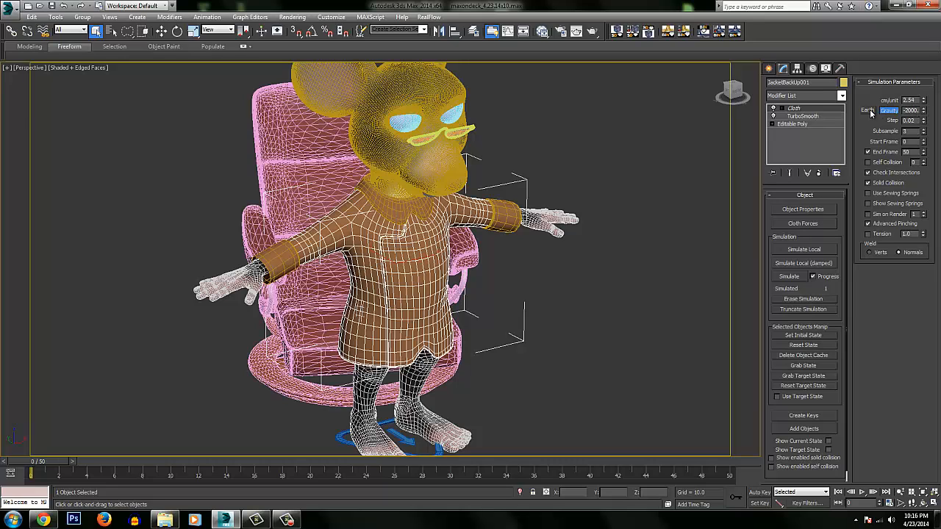
{"action": "middle_click_drag", "start_coordinate": [514, 285], "coordinate": [522, 244], "text": "alt"}
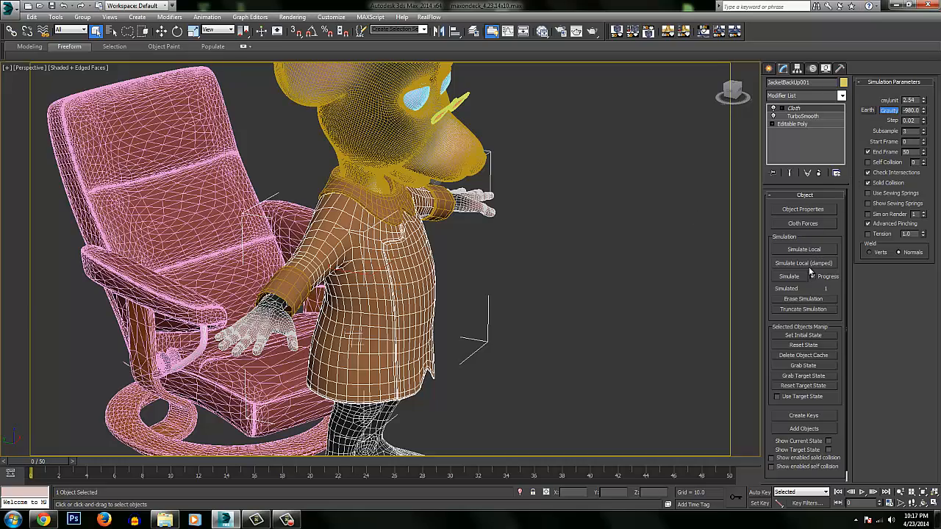
Run the jacket's cloth simulation through frame 50.
{"action": "middle_click_drag", "start_coordinate": [576, 264], "coordinate": [514, 229], "text": "alt"}
{"action": "middle_click_drag", "start_coordinate": [514, 270], "coordinate": [696, 257], "text": "alt"}
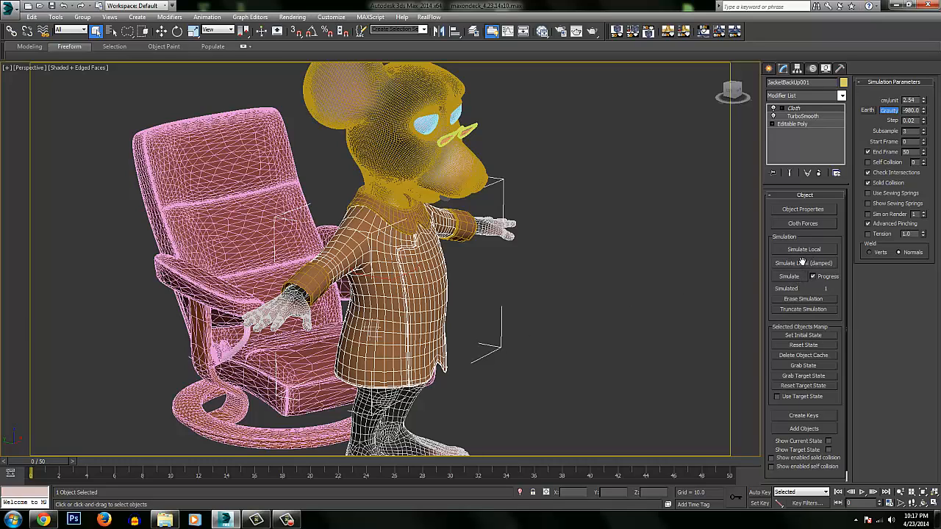
{"action": "left_click", "coordinate": [790, 276]}
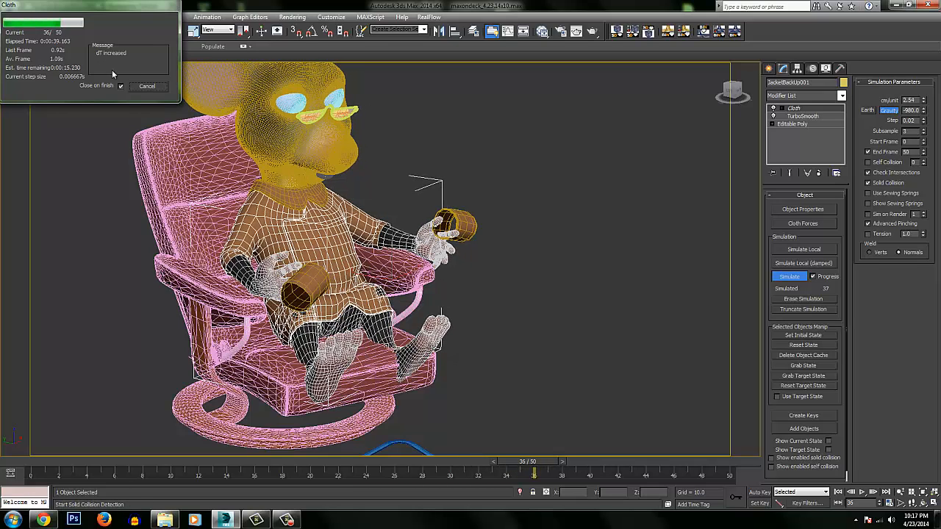
{"action": "left_click", "coordinate": [121, 85]}
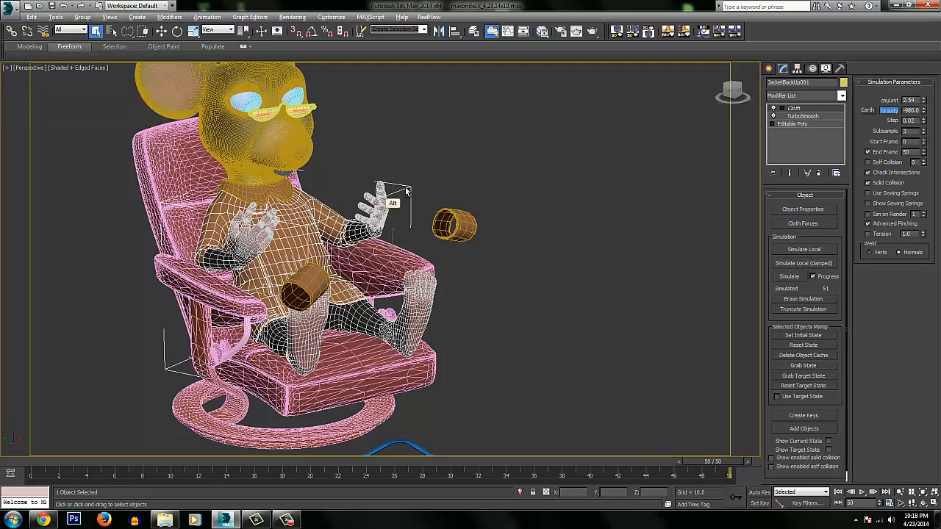
Turn off the edged-faces display and add a TurboSmooth modifier above Cloth on the jacket.
{"action": "middle_click_drag", "start_coordinate": [404, 190], "coordinate": [471, 279], "text": "alt"}
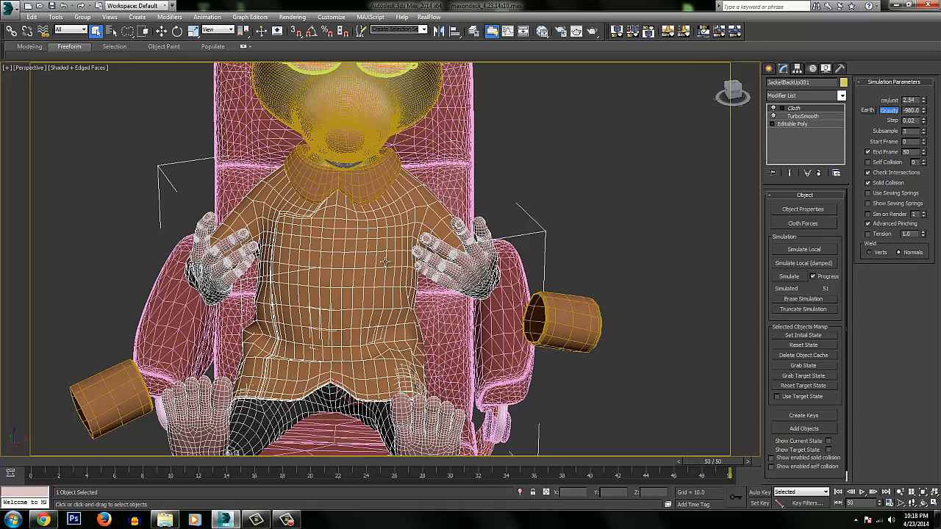
{"action": "key", "text": "F4"}
{"action": "left_click", "coordinate": [588, 190]}
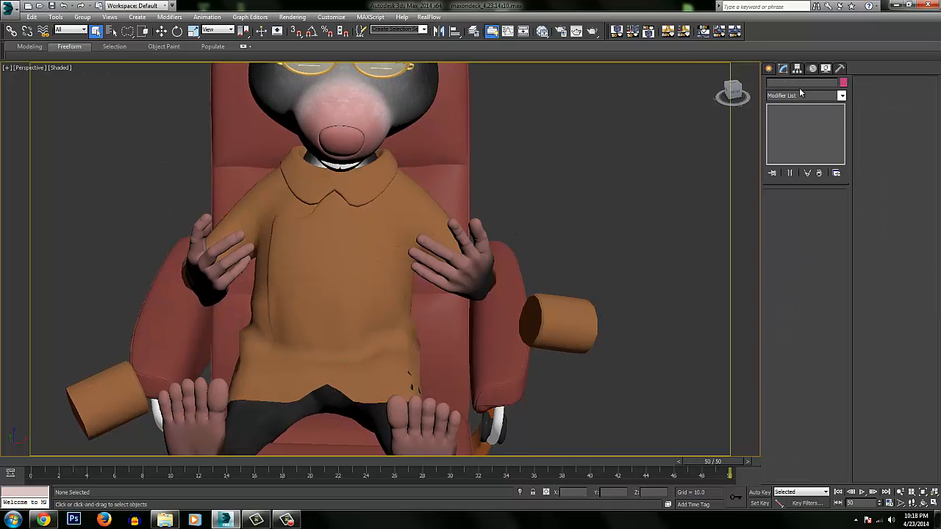
{"action": "left_click", "coordinate": [396, 213]}
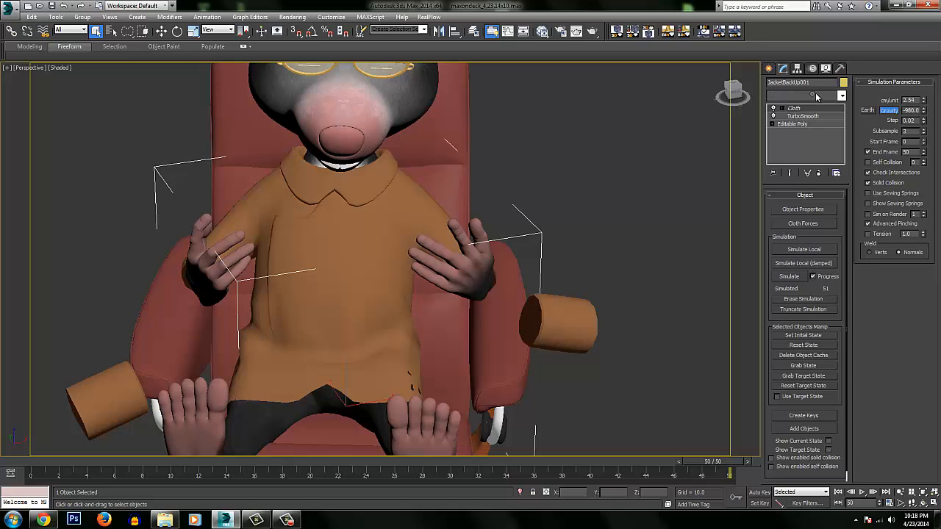
{"action": "left_click", "coordinate": [815, 95]}
{"action": "type", "text": "tu"}
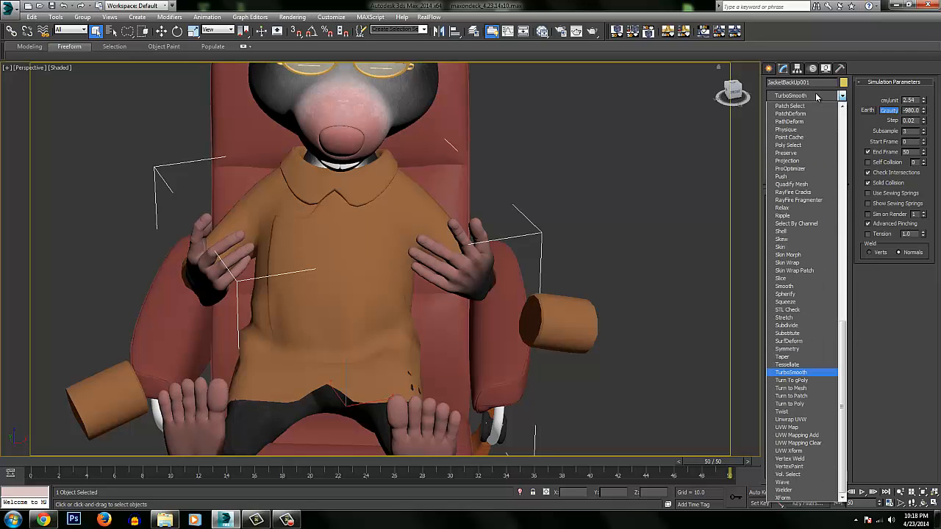
{"action": "key", "text": "Return"}
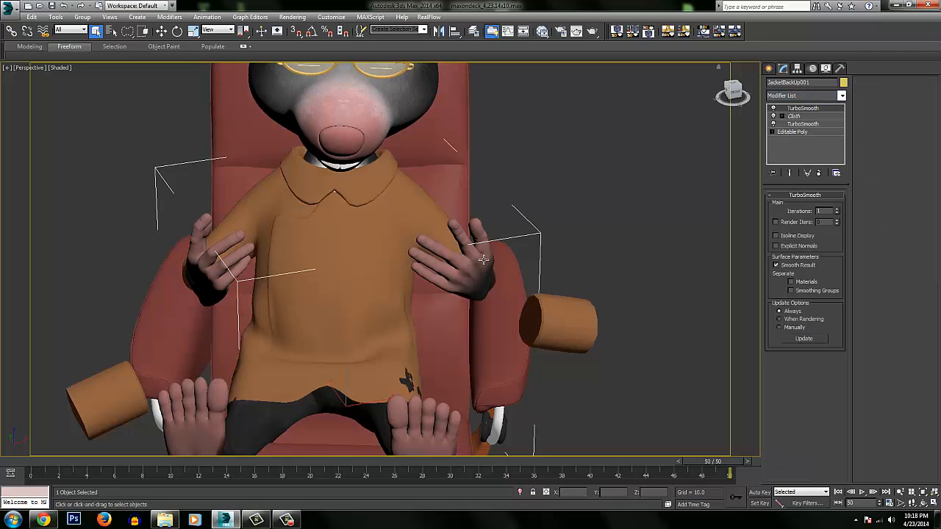
Add a Shell modifier on top of the jacket's stack with an inner amount of 0 and an outer amount of 0.11.
{"action": "middle_click_drag", "start_coordinate": [482, 260], "coordinate": [316, 302], "text": "alt"}
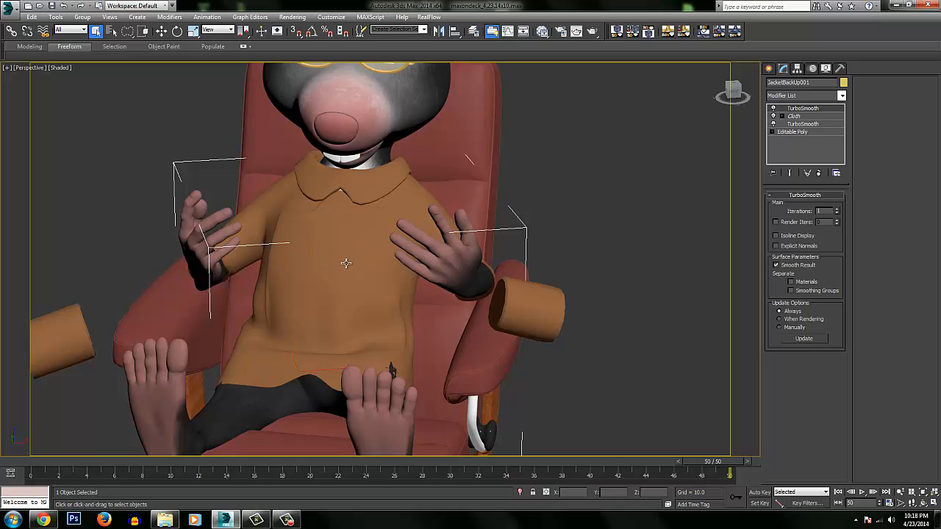
{"action": "middle_click_drag", "start_coordinate": [334, 286], "coordinate": [370, 360], "text": "alt"}
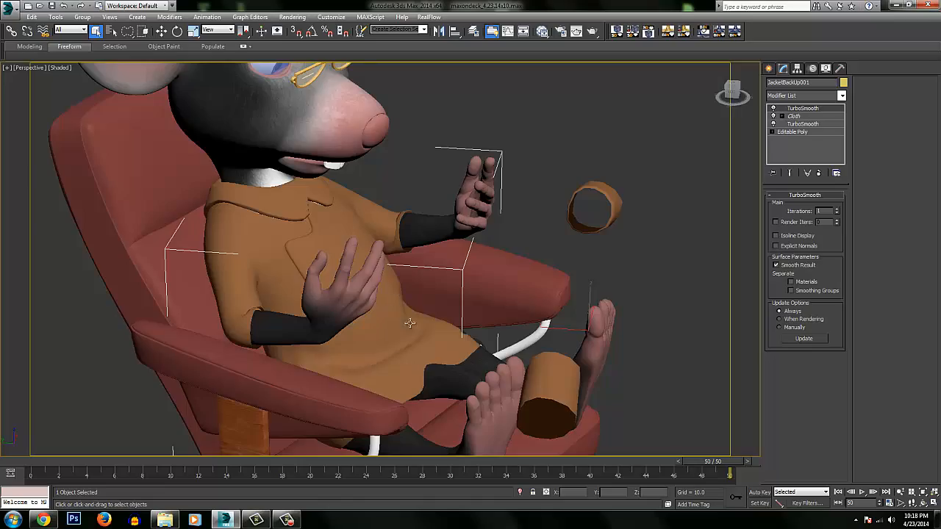
{"action": "middle_click_drag", "start_coordinate": [409, 322], "coordinate": [388, 299], "text": "alt"}
{"action": "middle_click_drag", "start_coordinate": [382, 401], "coordinate": [447, 280], "text": "alt"}
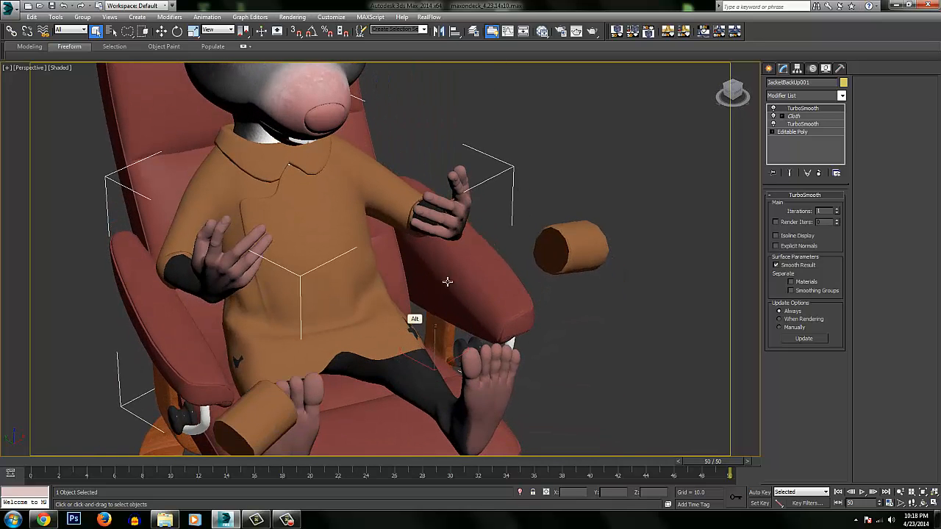
{"action": "left_click", "coordinate": [805, 96]}
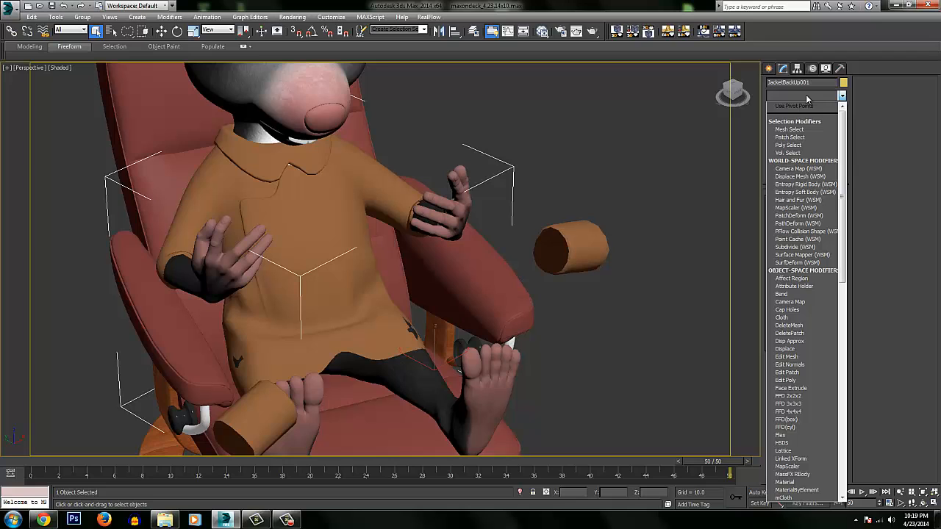
{"action": "type", "text": "sh"}
{"action": "key", "text": "Return"}
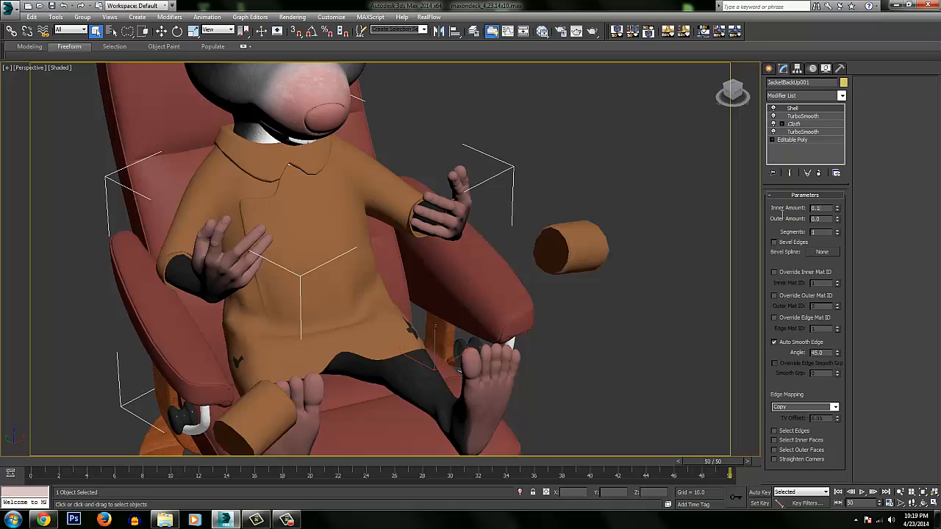
{"action": "key", "text": "Return"}
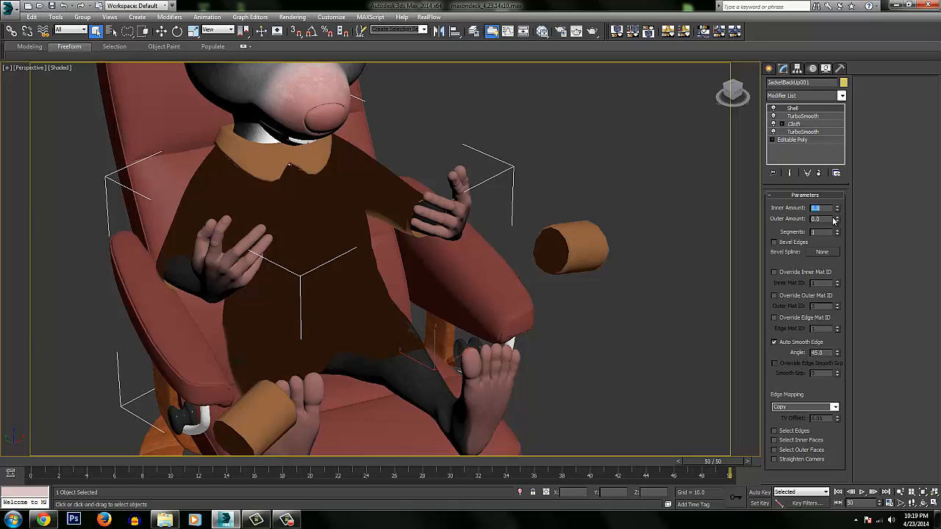
{"action": "mouse_move", "coordinate": [837, 220]}
{"action": "left_mouse_down"}
{"action": "mouse_move", "coordinate": [837, 208]}
{"action": "mouse_move", "coordinate": [837, 216]}
{"action": "left_mouse_up"}
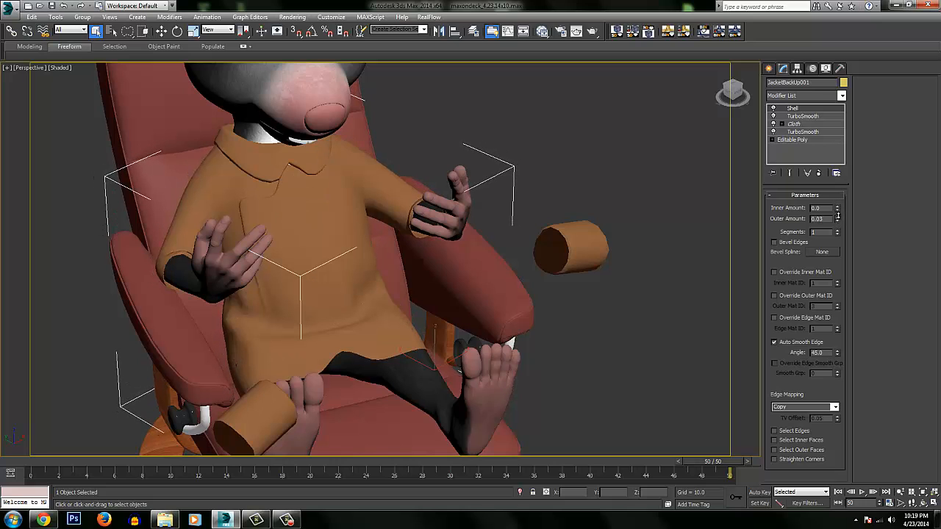
Return the animation to frame 0 and select the jacket cuffs.
{"action": "middle_click_drag", "start_coordinate": [499, 295], "coordinate": [474, 298], "text": "alt"}
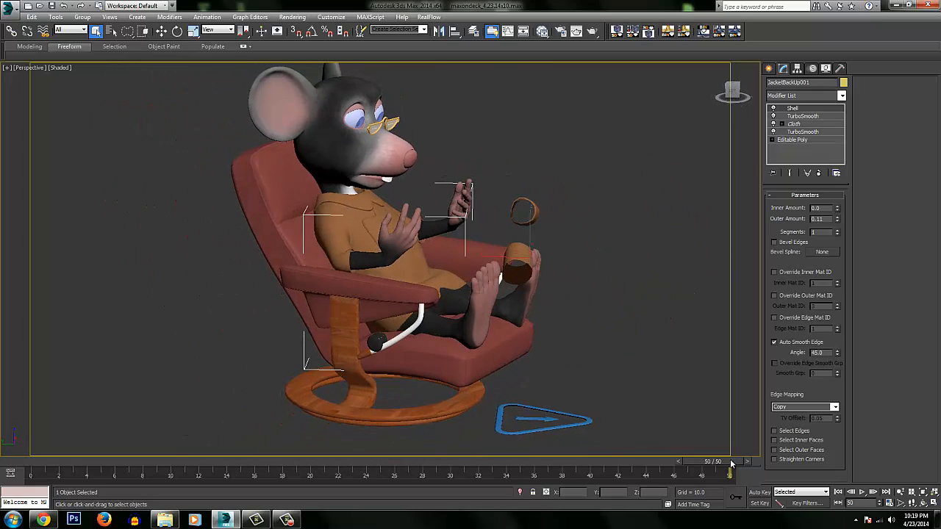
{"action": "left_click_drag", "start_coordinate": [732, 463], "coordinate": [6, 446]}
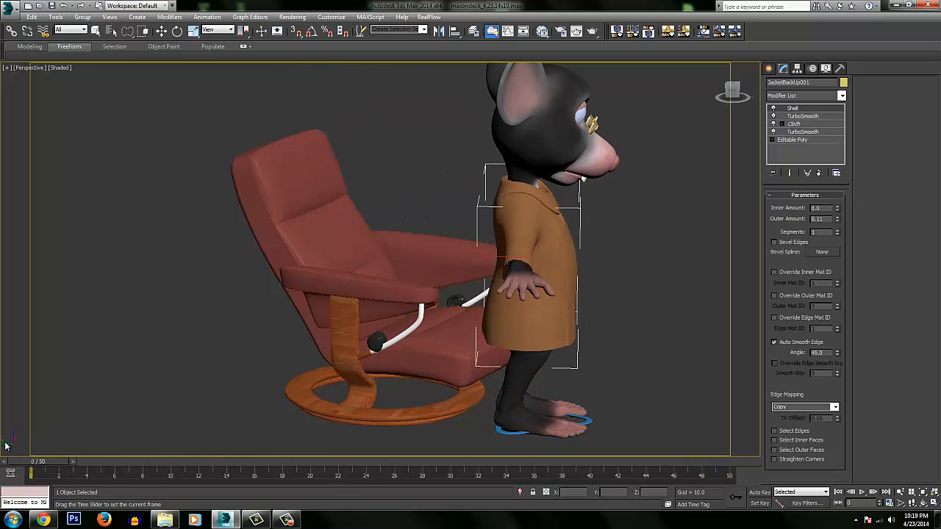
{"action": "middle_click_drag", "start_coordinate": [567, 214], "coordinate": [417, 221], "text": "alt"}
{"action": "middle_click_drag", "start_coordinate": [417, 221], "coordinate": [419, 193], "text": "ctrl+alt"}
{"action": "middle_click_drag", "start_coordinate": [419, 193], "coordinate": [433, 206], "text": "alt"}
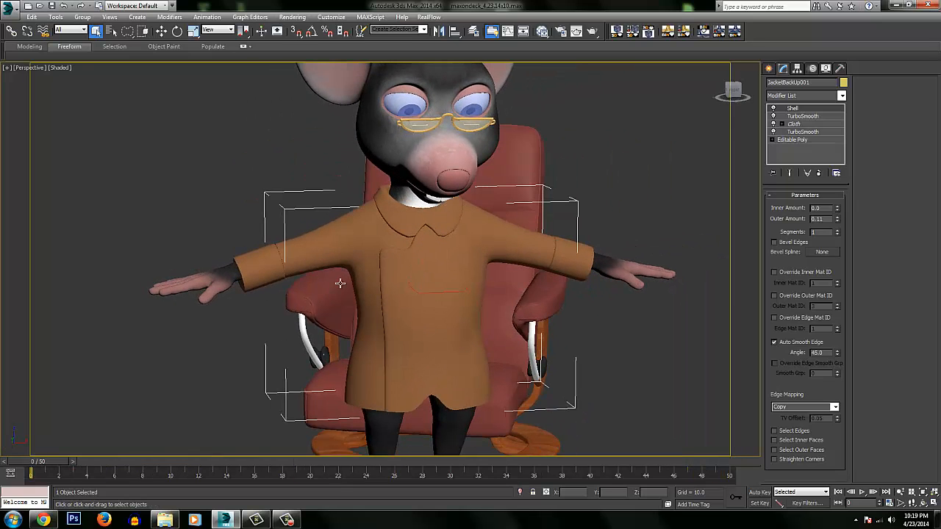
{"action": "left_click", "coordinate": [269, 266]}
{"action": "middle_click_drag", "start_coordinate": [273, 269], "coordinate": [592, 260], "text": "alt"}
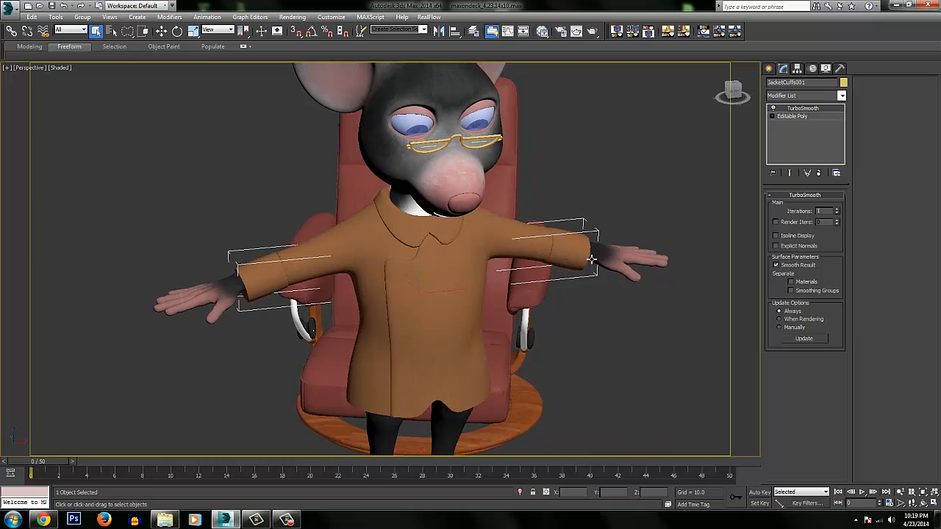
Add a Cloth modifier to the jacket cuffs and add the Body to their simulation objects.
{"action": "key", "text": "w"}
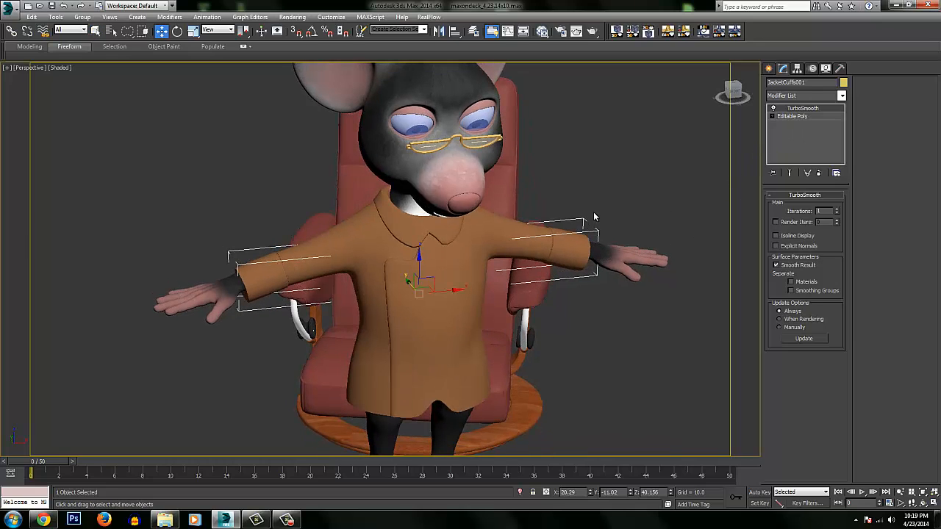
{"action": "left_click", "coordinate": [801, 97]}
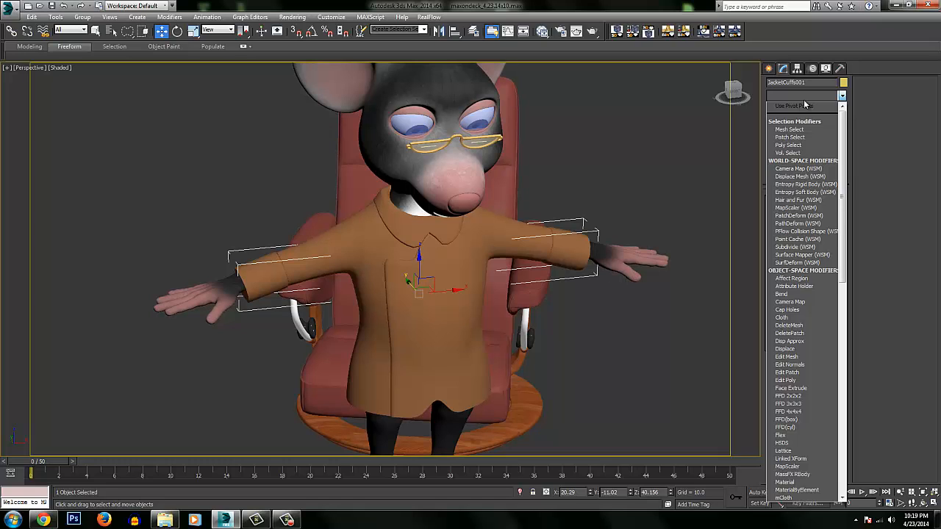
{"action": "type", "text": "cl"}
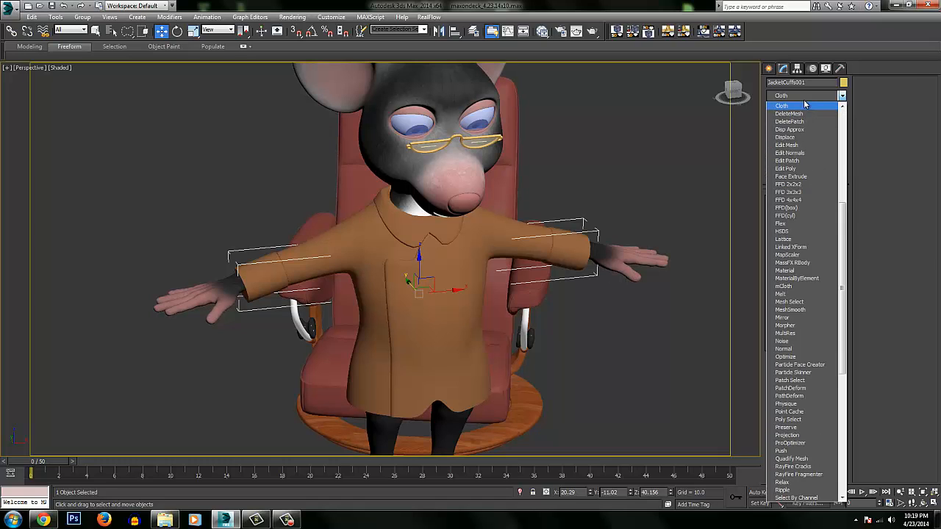
{"action": "key", "text": "Return"}
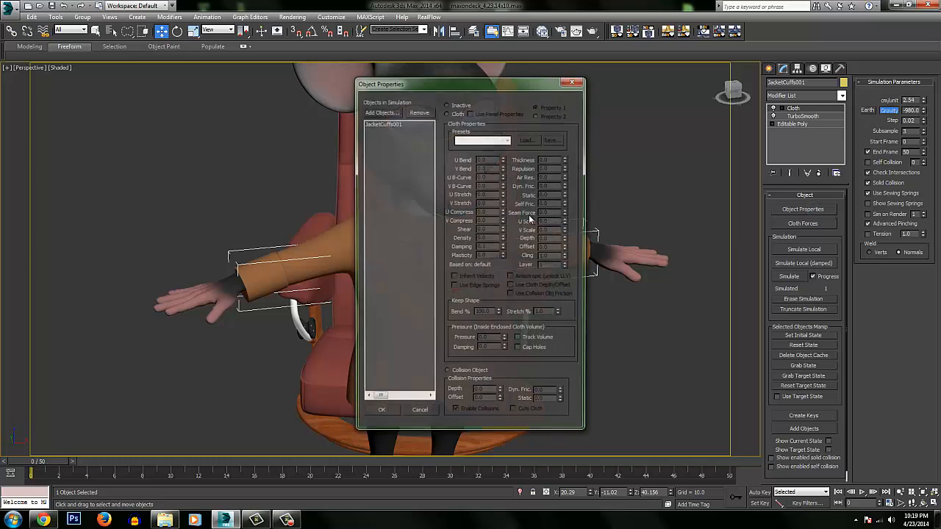
{"action": "left_click", "coordinate": [380, 111]}
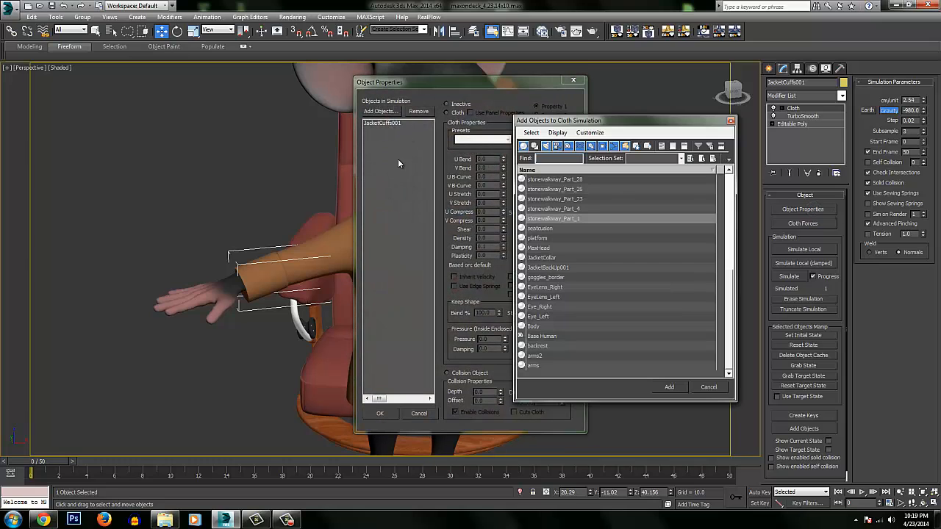
{"action": "left_click", "coordinate": [538, 326]}
{"action": "left_click", "coordinate": [669, 387]}
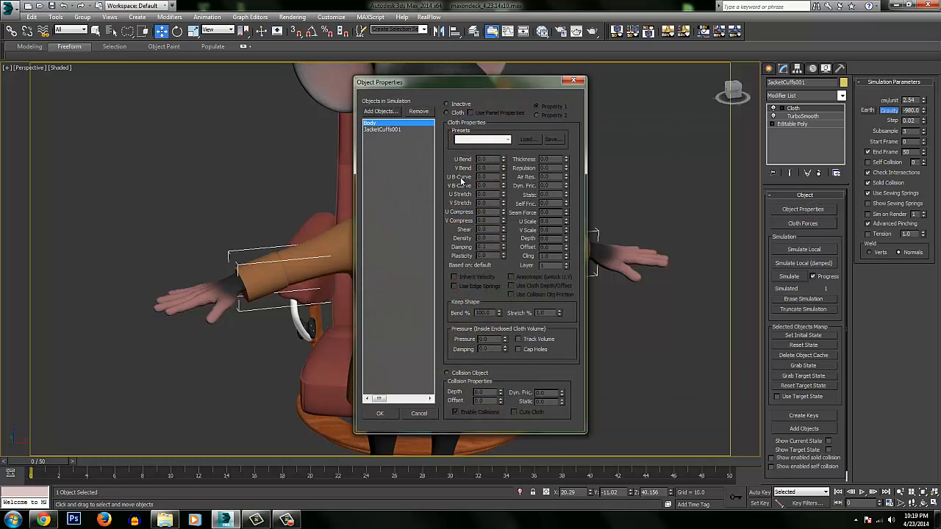
Define JacketCuffs001 as cloth with the Cotton preset and the Body as a collision object.
{"action": "left_click", "coordinate": [394, 130]}
{"action": "left_click", "coordinate": [452, 113]}
{"action": "left_click", "coordinate": [390, 123]}
{"action": "left_click", "coordinate": [463, 374]}
{"action": "left_click", "coordinate": [394, 130]}
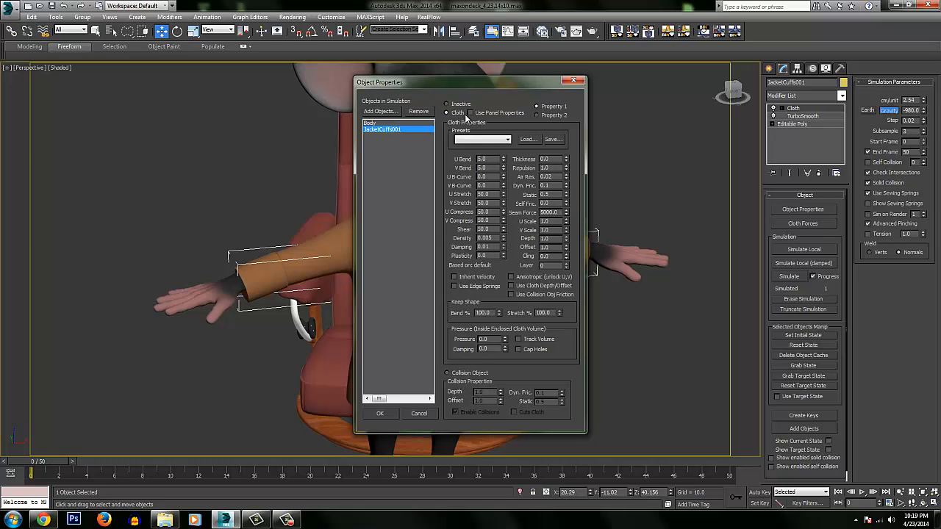
{"action": "left_click", "coordinate": [481, 139]}
{"action": "left_click", "coordinate": [466, 162]}
Set the Body's collision depth and offset to 0.2, apply the object properties, and recheck the Body's settings.
{"action": "left_click", "coordinate": [391, 123]}
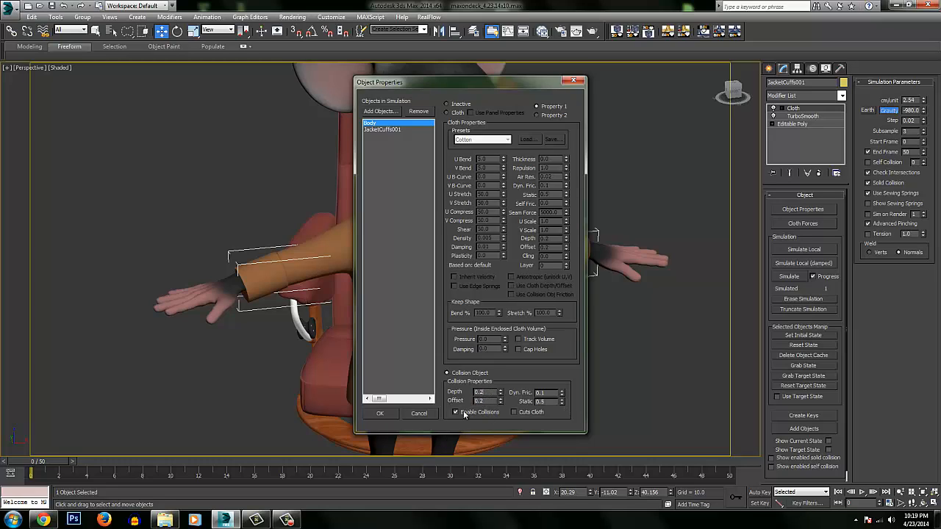
{"action": "left_click", "coordinate": [380, 413]}
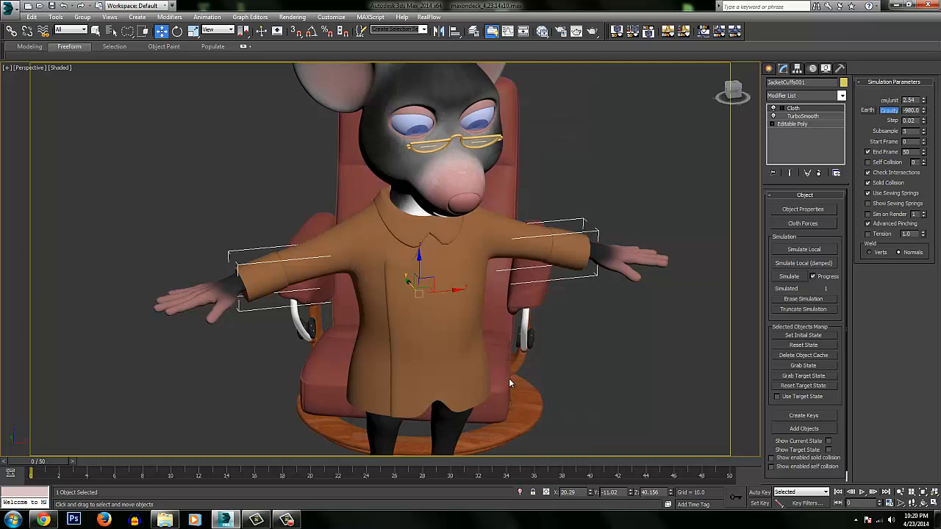
{"action": "left_click", "coordinate": [803, 209]}
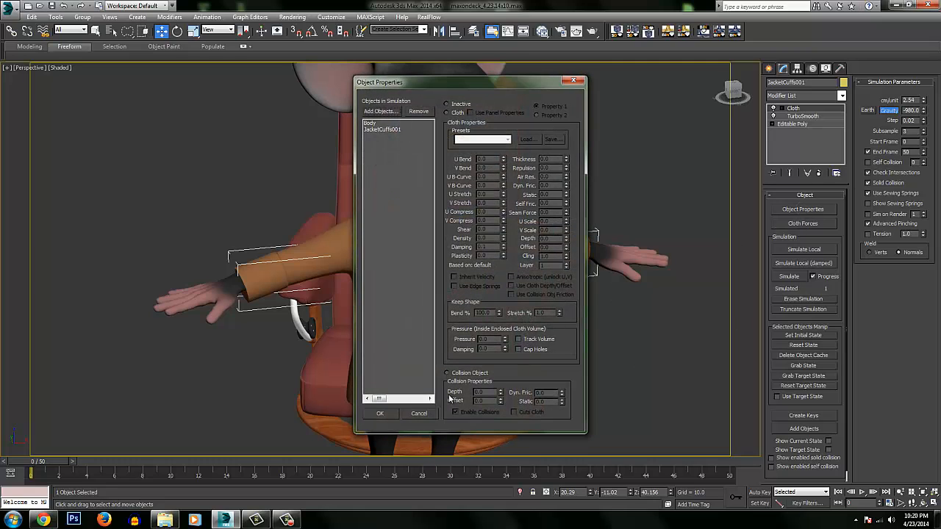
{"action": "left_click", "coordinate": [376, 123]}
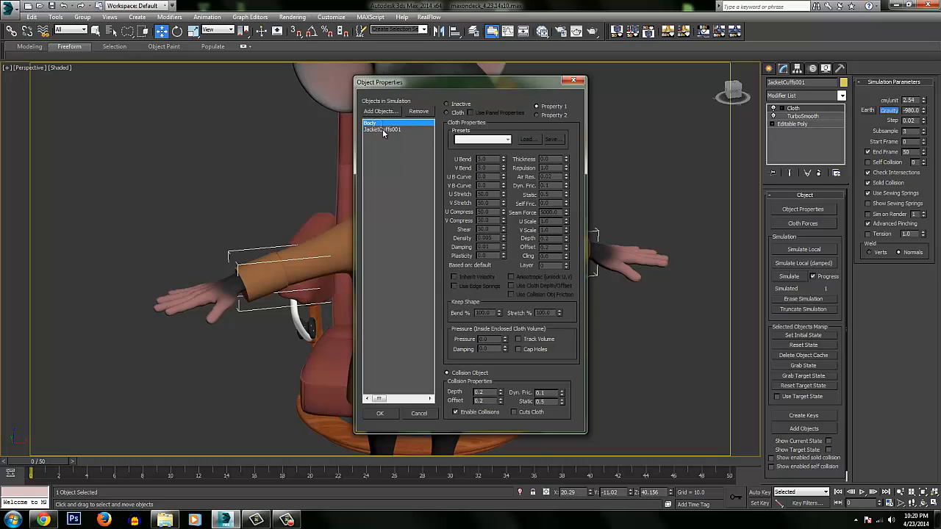
{"action": "left_click", "coordinate": [381, 414]}
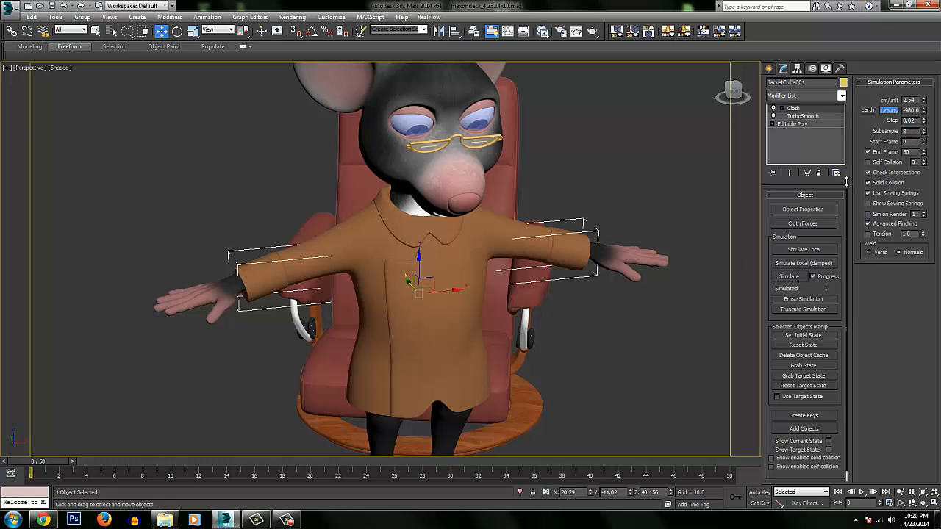
Enter the Group level of the cuffs' Cloth modifier and turn on the edged-faces display.
{"action": "middle_click_drag", "start_coordinate": [500, 249], "coordinate": [481, 223], "text": "alt"}
{"action": "left_click", "coordinate": [772, 108]}
{"action": "left_click", "coordinate": [799, 116]}
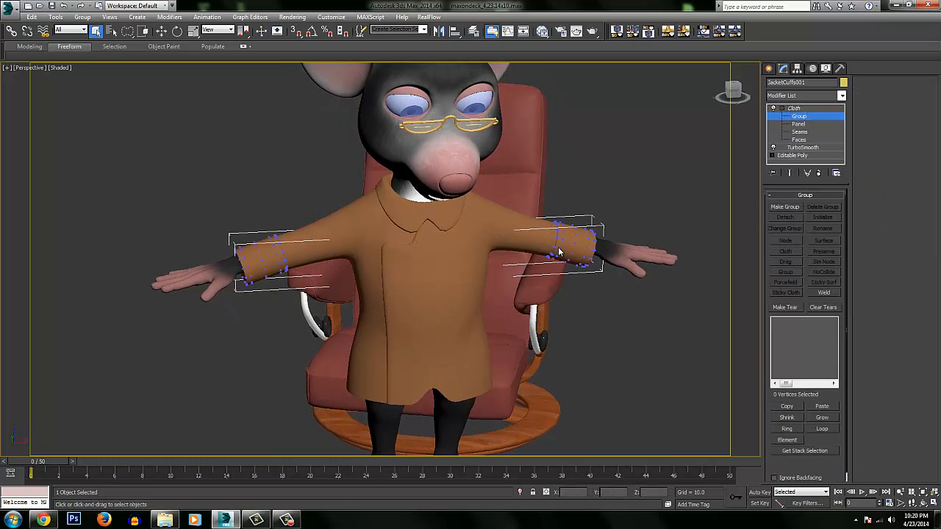
{"action": "middle_click_drag", "start_coordinate": [412, 254], "coordinate": [433, 249], "text": "alt"}
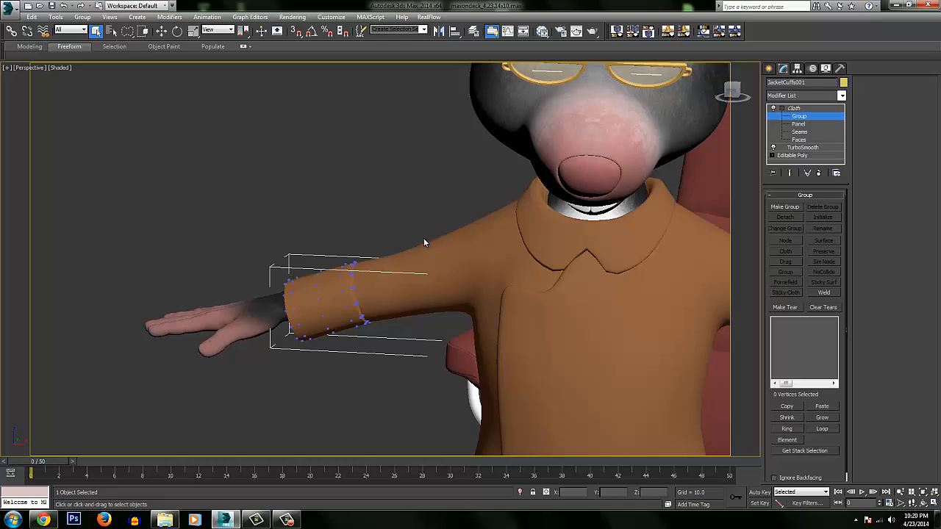
{"action": "key", "text": "F4"}
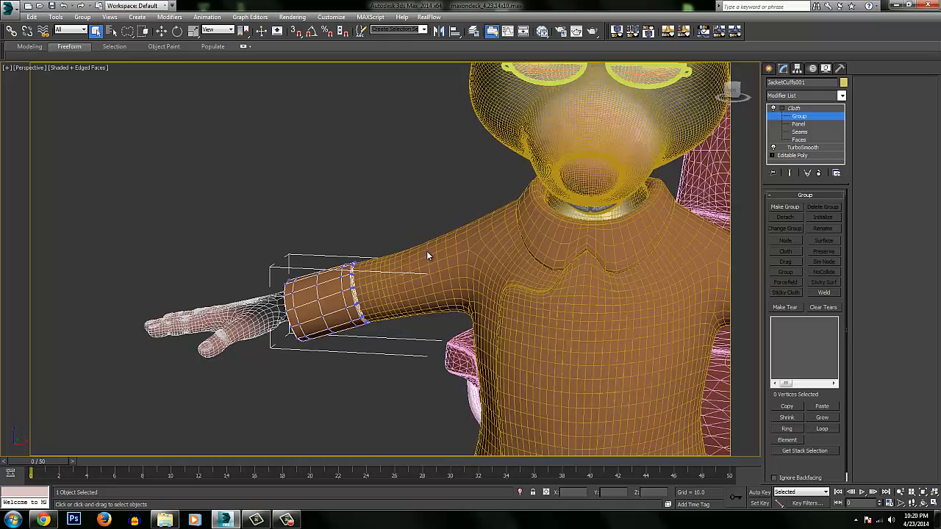
Lasso the vertices around the sleeve-side edge of the cuff on the character's right arm.
{"action": "mouse_move", "coordinate": [426, 257]}
{"action": "middle_mouse_down", "text": "ctrl+alt"}
{"action": "mouse_move", "coordinate": [392, 243]}
{"action": "mouse_move", "coordinate": [396, 217]}
{"action": "mouse_move", "coordinate": [393, 230]}
{"action": "mouse_move", "coordinate": [406, 233]}
{"action": "mouse_move", "coordinate": [367, 231]}
{"action": "mouse_move", "coordinate": [355, 253]}
{"action": "middle_mouse_up", "text": "ctrl+alt"}
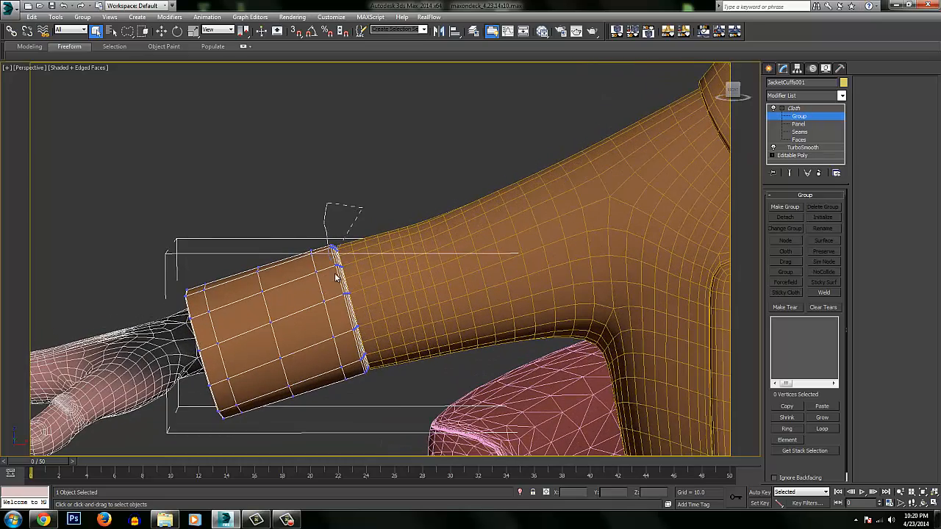
{"action": "left_click_drag", "start_coordinate": [365, 375], "coordinate": [335, 219]}
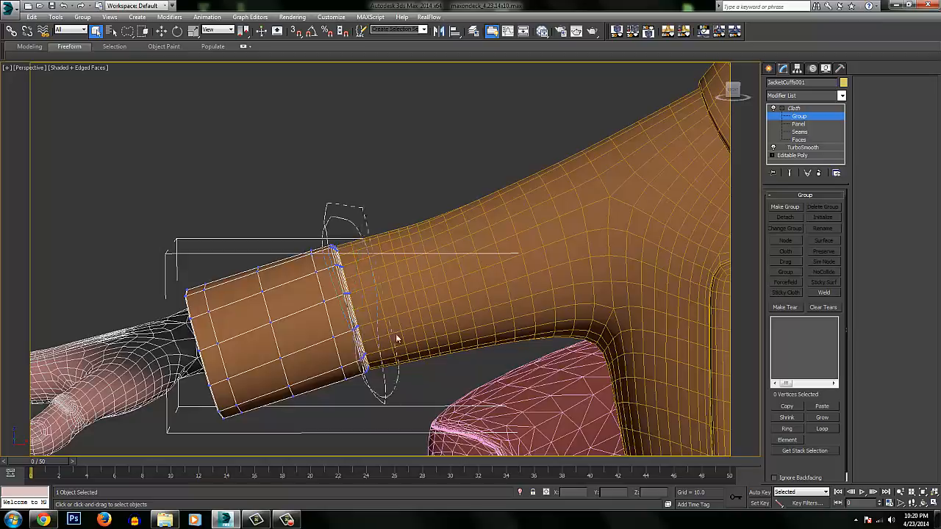
{"action": "left_click_drag", "start_coordinate": [397, 338], "coordinate": [396, 334]}
Add the sleeve-side edge vertices of the cuff on the character's left arm to the selection.
{"action": "mouse_move", "coordinate": [399, 257]}
{"action": "middle_mouse_down", "text": "ctrl+alt"}
{"action": "mouse_move", "coordinate": [408, 282]}
{"action": "mouse_move", "coordinate": [574, 257]}
{"action": "mouse_move", "coordinate": [592, 271]}
{"action": "mouse_move", "coordinate": [507, 298]}
{"action": "middle_mouse_up", "text": "ctrl+alt"}
{"action": "middle_click_drag", "start_coordinate": [507, 297], "coordinate": [507, 353], "text": "ctrl+alt"}
{"action": "middle_click_drag", "start_coordinate": [471, 309], "coordinate": [291, 287]}
{"action": "middle_click_drag", "start_coordinate": [525, 206], "coordinate": [472, 261]}
{"action": "middle_click_drag", "start_coordinate": [471, 260], "coordinate": [486, 180], "text": "ctrl+alt"}
{"action": "mouse_move", "coordinate": [449, 250]}
{"action": "middle_mouse_down"}
{"action": "mouse_move", "coordinate": [412, 285]}
{"action": "mouse_move", "coordinate": [414, 221]}
{"action": "mouse_move", "coordinate": [401, 193]}
{"action": "middle_mouse_up"}
{"action": "left_click_drag", "start_coordinate": [375, 216], "coordinate": [343, 347], "text": "ctrl"}
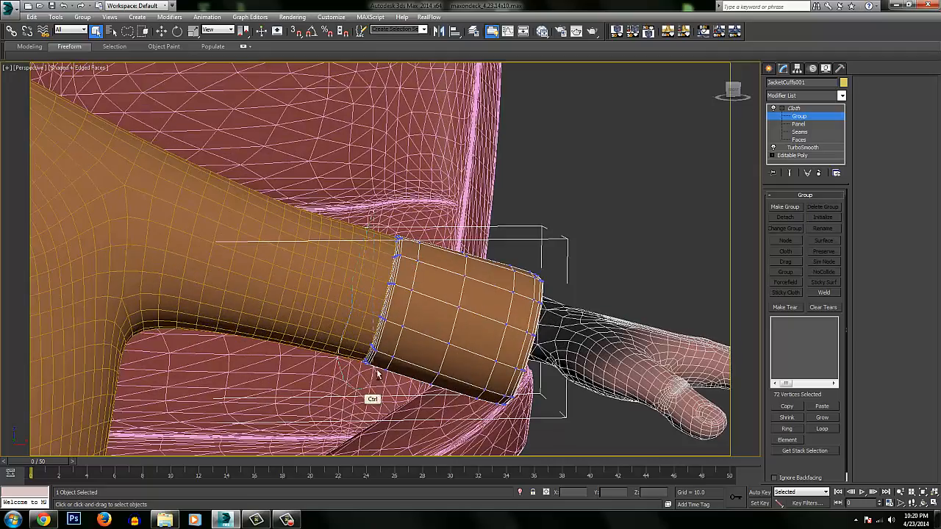
{"action": "mouse_move", "coordinate": [377, 375]}
{"action": "left_mouse_down", "text": "ctrl"}
{"action": "mouse_move", "coordinate": [405, 252]}
{"action": "mouse_move", "coordinate": [440, 217]}
{"action": "left_mouse_up", "text": "ctrl"}
{"action": "mouse_move", "coordinate": [440, 217]}
{"action": "middle_mouse_down", "text": "alt"}
{"action": "mouse_move", "coordinate": [439, 204]}
{"action": "mouse_move", "coordinate": [391, 205]}
{"action": "mouse_move", "coordinate": [368, 321]}
{"action": "mouse_move", "coordinate": [544, 305]}
{"action": "middle_mouse_up", "text": "alt"}
{"action": "middle_click_drag", "start_coordinate": [363, 258], "coordinate": [510, 231]}
{"action": "middle_click_drag", "start_coordinate": [403, 283], "coordinate": [505, 225], "text": "ctrl+alt"}
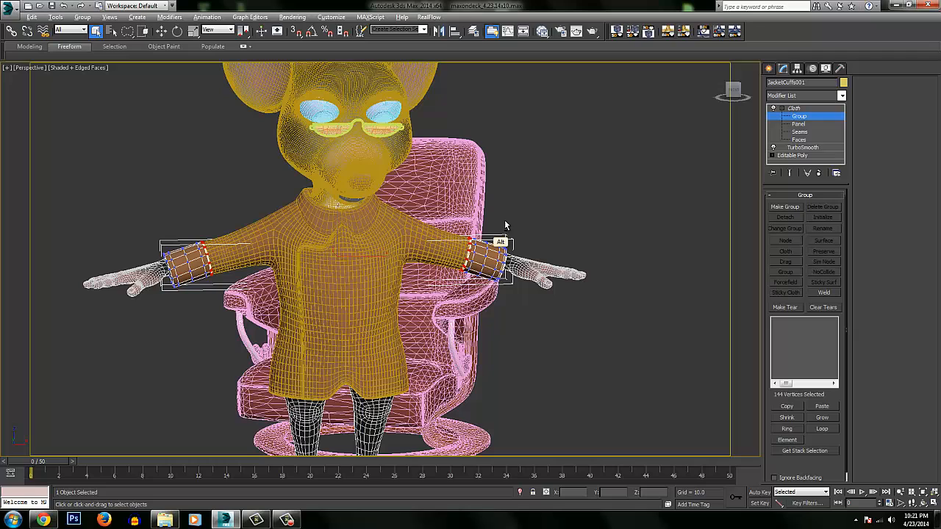
Make the selected cuff vertices into Group001, constrain it to the Body with Surface, and leave the Group level.
{"action": "left_click", "coordinate": [792, 208]}
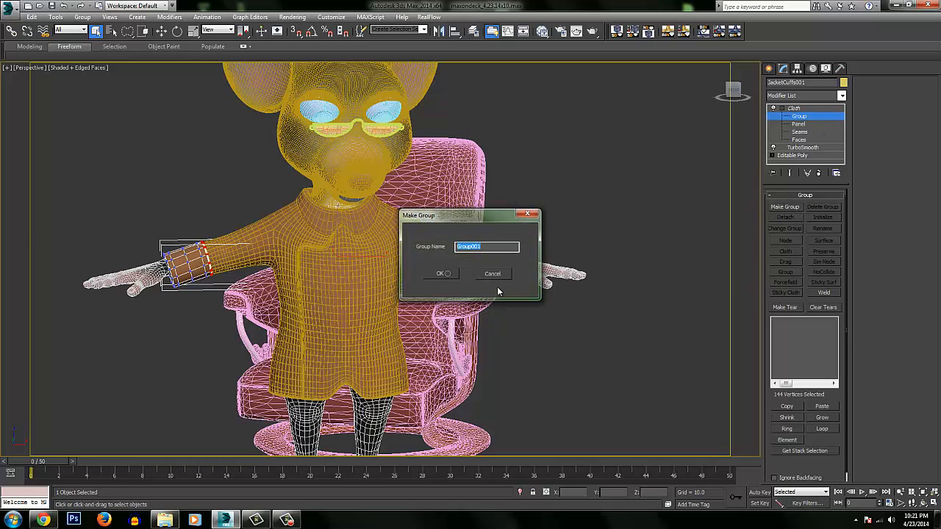
{"action": "key", "text": "Return"}
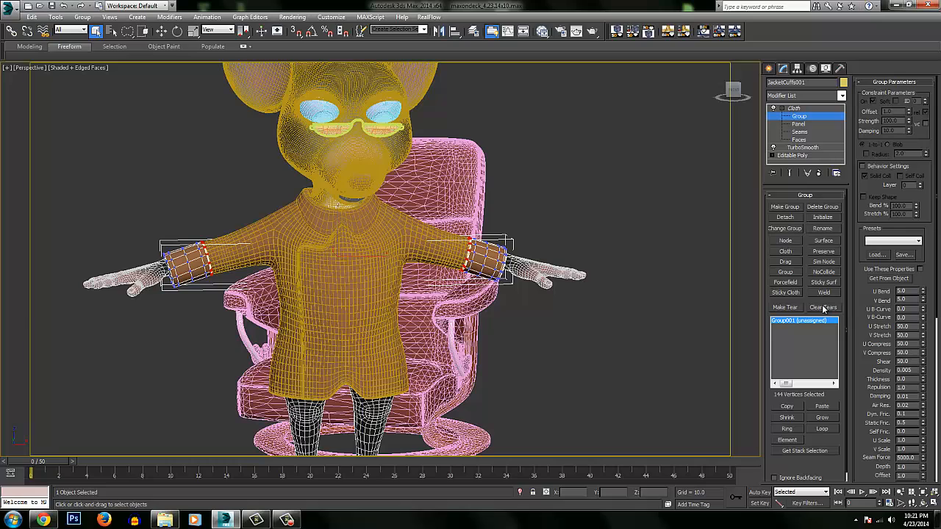
{"action": "left_click", "coordinate": [827, 242]}
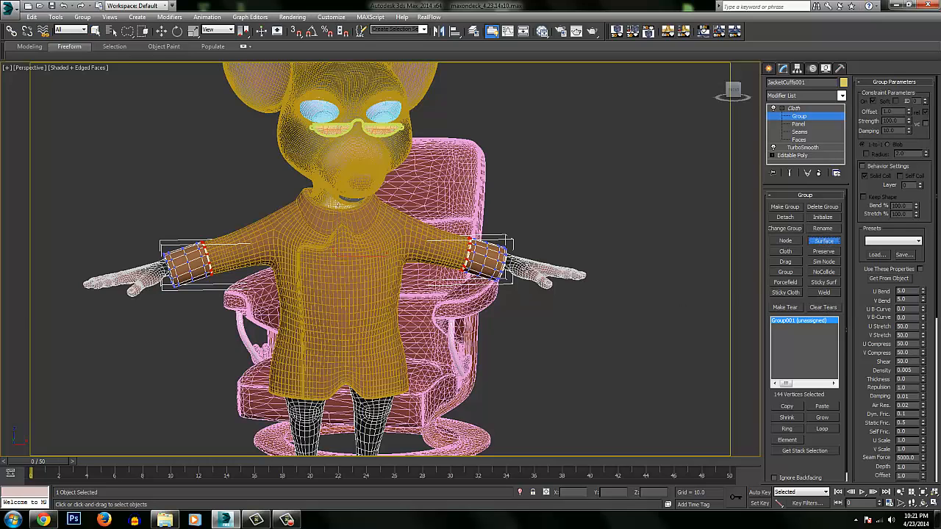
{"action": "left_click", "coordinate": [523, 266]}
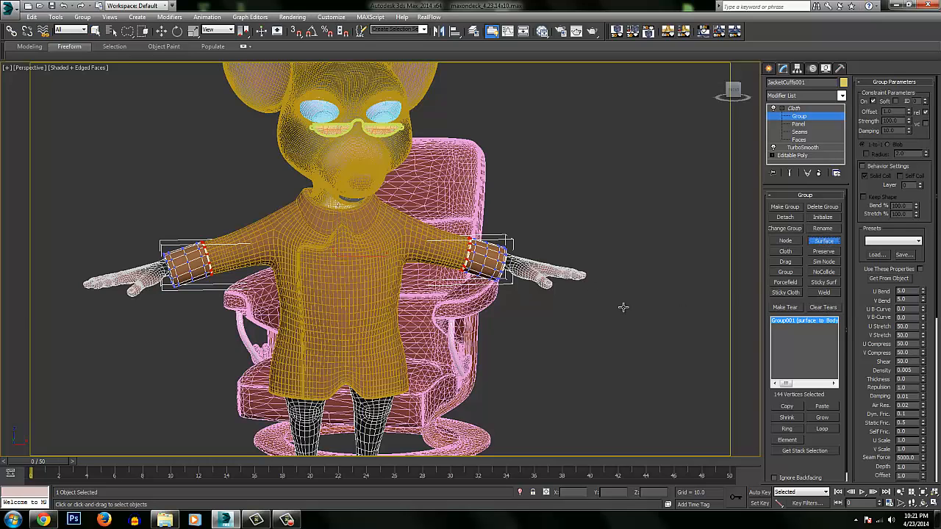
{"action": "left_click", "coordinate": [788, 120]}
{"action": "left_click", "coordinate": [783, 110]}
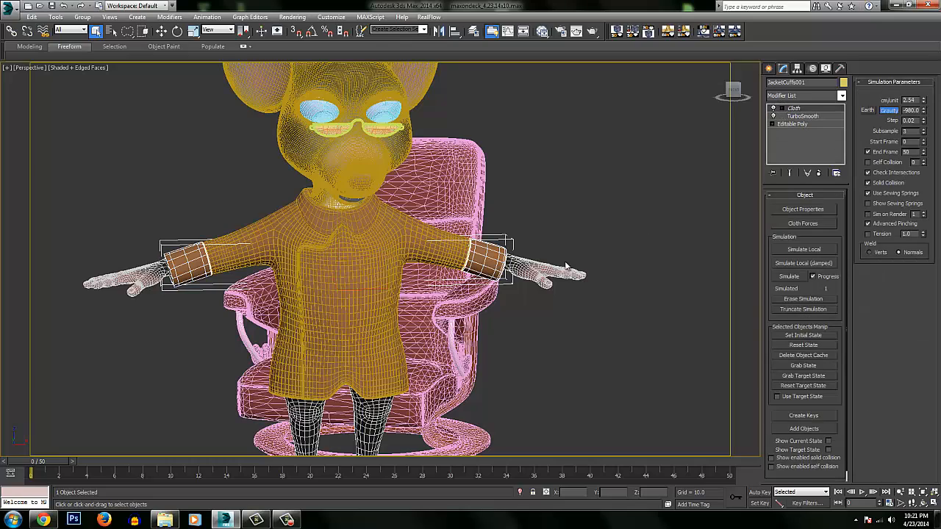
Run the cuffs' cloth simulation through to frame 50.
{"action": "scroll", "coordinate": [525, 229], "scroll_direction": "down", "scroll_amount": 2}
{"action": "mouse_move", "coordinate": [519, 275]}
{"action": "middle_mouse_down", "text": "alt"}
{"action": "mouse_move", "coordinate": [580, 282]}
{"action": "mouse_move", "coordinate": [542, 279]}
{"action": "mouse_move", "coordinate": [588, 247]}
{"action": "middle_mouse_up", "text": "alt"}
{"action": "key", "text": "F4"}
{"action": "scroll", "coordinate": [552, 189], "scroll_direction": "up", "scroll_amount": 3}
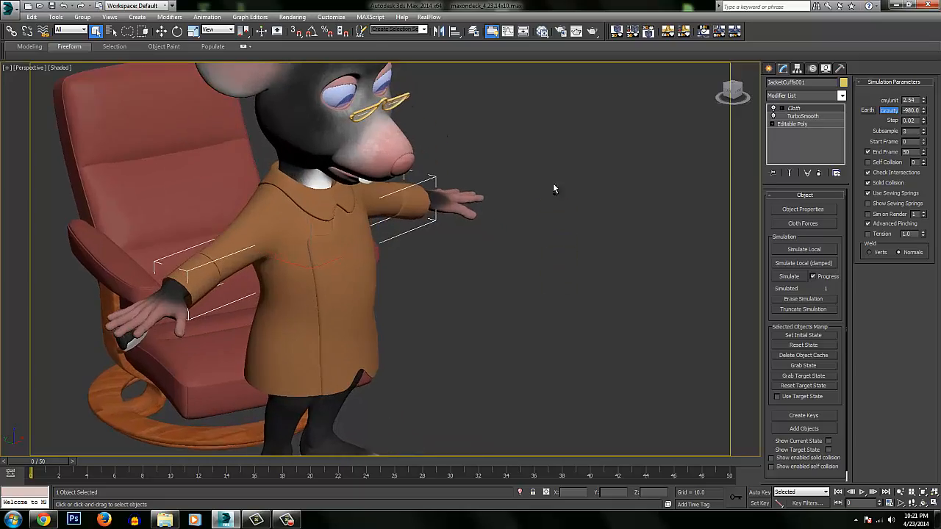
{"action": "mouse_move", "coordinate": [554, 188]}
{"action": "middle_mouse_down", "text": "alt"}
{"action": "mouse_move", "coordinate": [578, 221]}
{"action": "mouse_move", "coordinate": [552, 247]}
{"action": "mouse_move", "coordinate": [488, 235]}
{"action": "mouse_move", "coordinate": [525, 232]}
{"action": "mouse_move", "coordinate": [526, 251]}
{"action": "mouse_move", "coordinate": [563, 243]}
{"action": "mouse_move", "coordinate": [532, 250]}
{"action": "mouse_move", "coordinate": [533, 289]}
{"action": "middle_mouse_up", "text": "alt"}
{"action": "key", "text": "F4"}
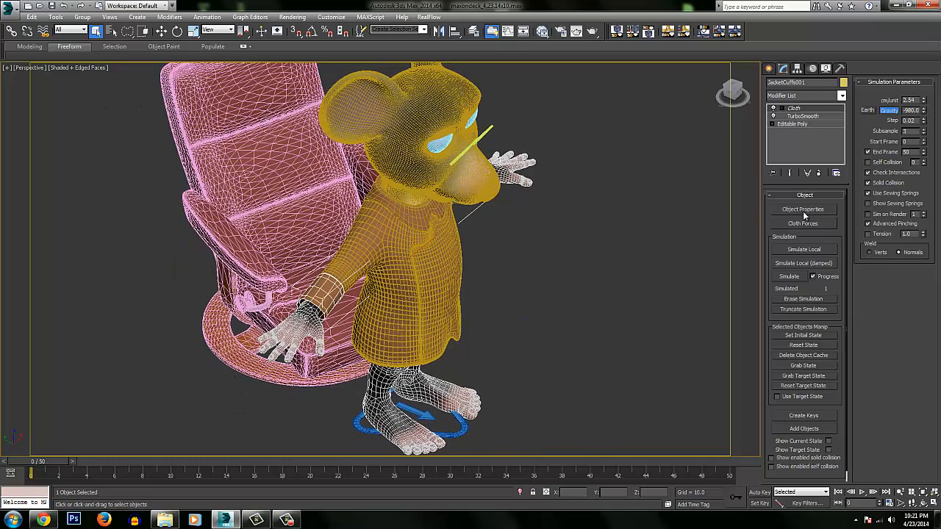
{"action": "left_click", "coordinate": [789, 276]}
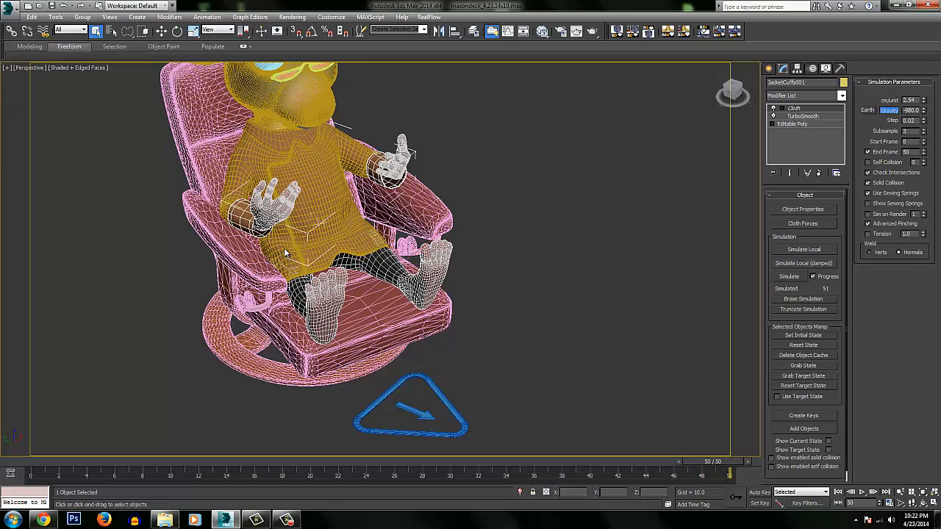
Turn off the edged-faces display and copy the jacket's TurboSmooth modifier onto the cuffs above Cloth.
{"action": "mouse_move", "coordinate": [354, 164]}
{"action": "middle_mouse_down", "text": "alt"}
{"action": "mouse_move", "coordinate": [388, 269]}
{"action": "mouse_move", "coordinate": [384, 200]}
{"action": "middle_mouse_up", "text": "alt"}
{"action": "key", "text": "F4"}
{"action": "middle_click_drag", "start_coordinate": [387, 241], "coordinate": [420, 193], "text": "alt"}
{"action": "left_click", "coordinate": [457, 187]}
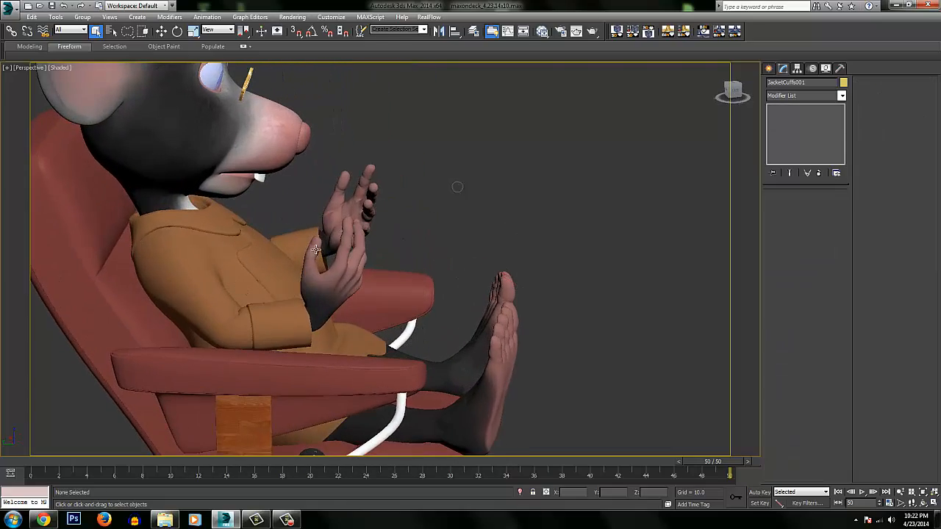
{"action": "left_click", "coordinate": [278, 259]}
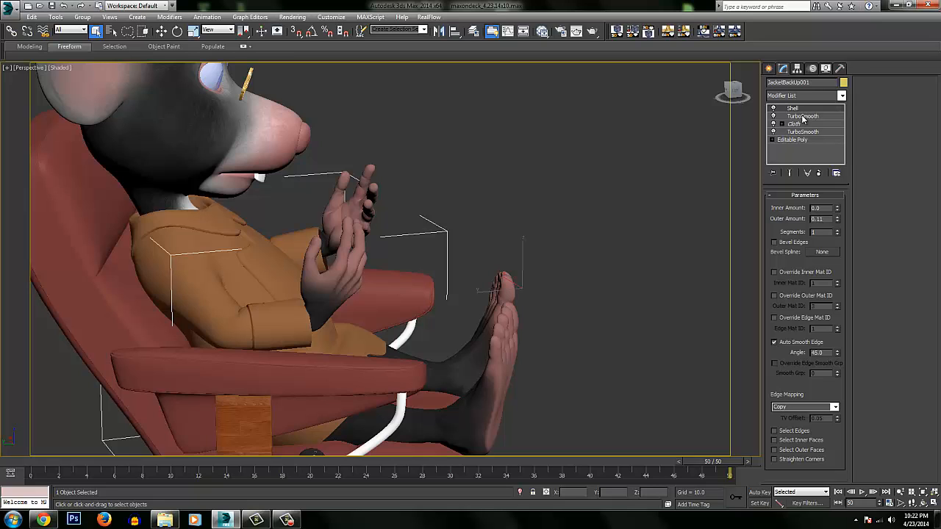
{"action": "left_click", "coordinate": [307, 322]}
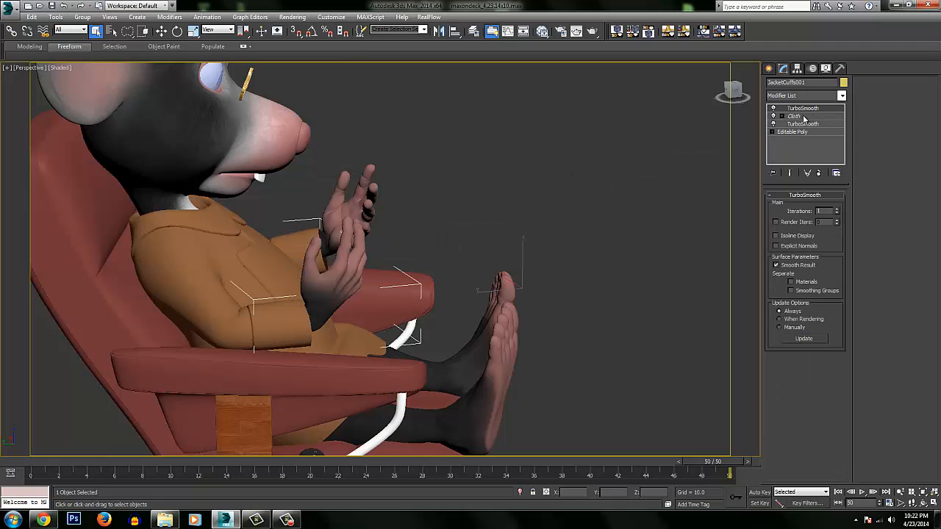
{"action": "left_click_drag", "start_coordinate": [804, 119], "coordinate": [797, 108]}
{"action": "key", "text": "ctrl+z"}
{"action": "left_click", "coordinate": [442, 181]}
{"action": "left_click", "coordinate": [284, 311]}
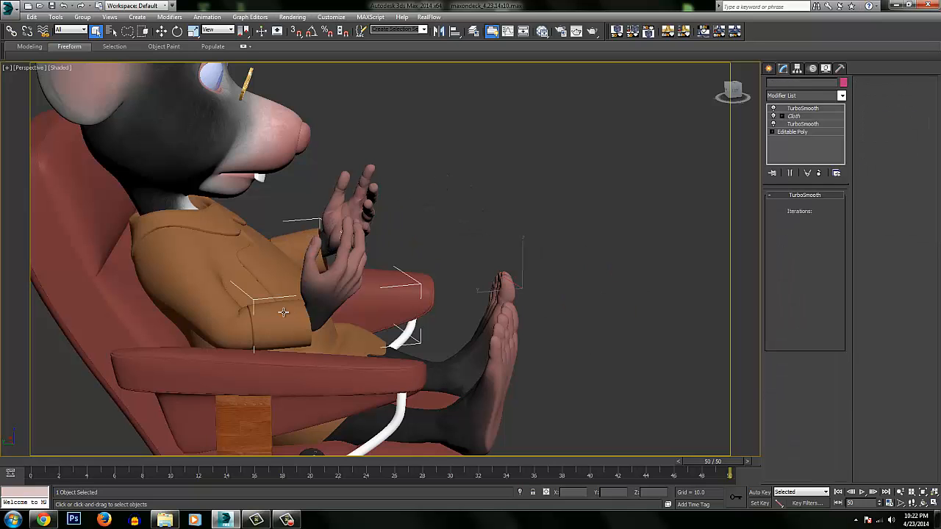
Copy the jacket's Shell modifier onto the cuffs, on top of their TurboSmooth.
{"action": "middle_click_drag", "start_coordinate": [303, 273], "coordinate": [308, 308], "text": "alt"}
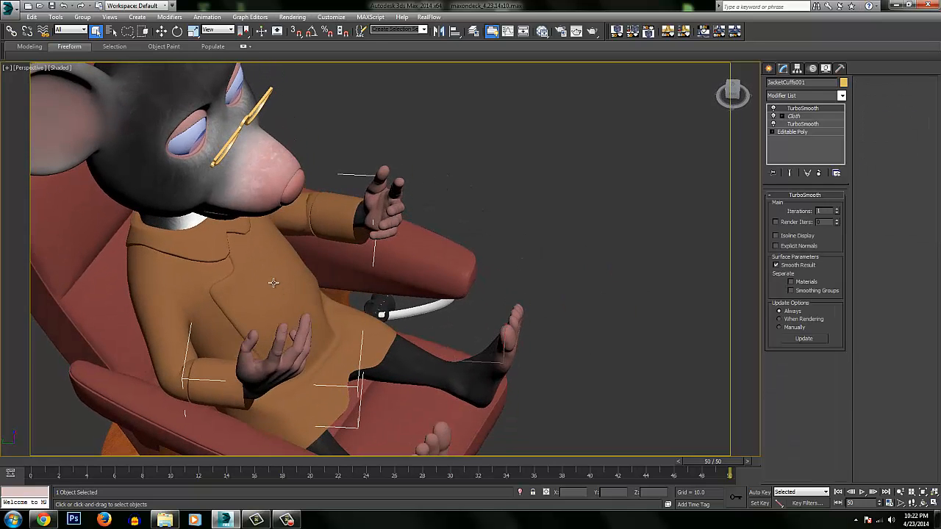
{"action": "left_click", "coordinate": [279, 282]}
{"action": "middle_click_drag", "start_coordinate": [279, 281], "coordinate": [385, 233], "text": "alt"}
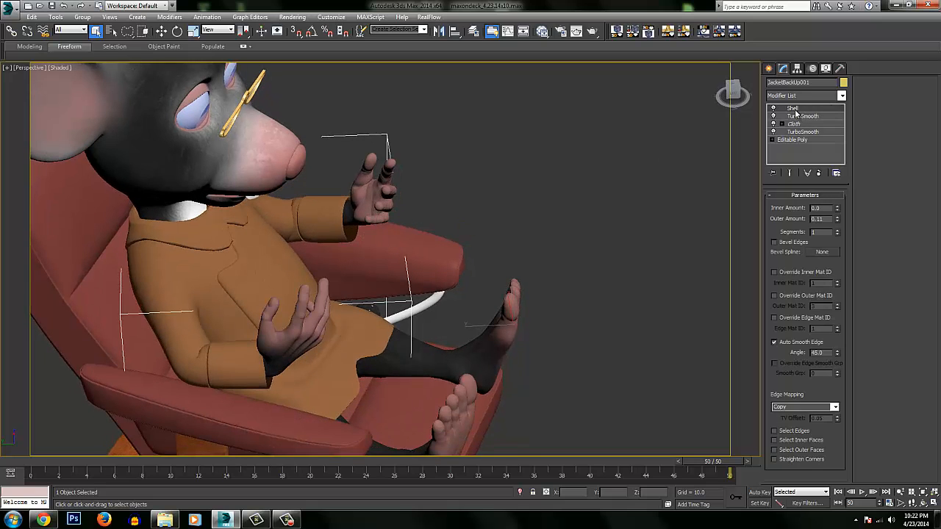
{"action": "middle_click_drag", "start_coordinate": [542, 228], "coordinate": [751, 147], "text": "alt"}
{"action": "left_click", "coordinate": [263, 308]}
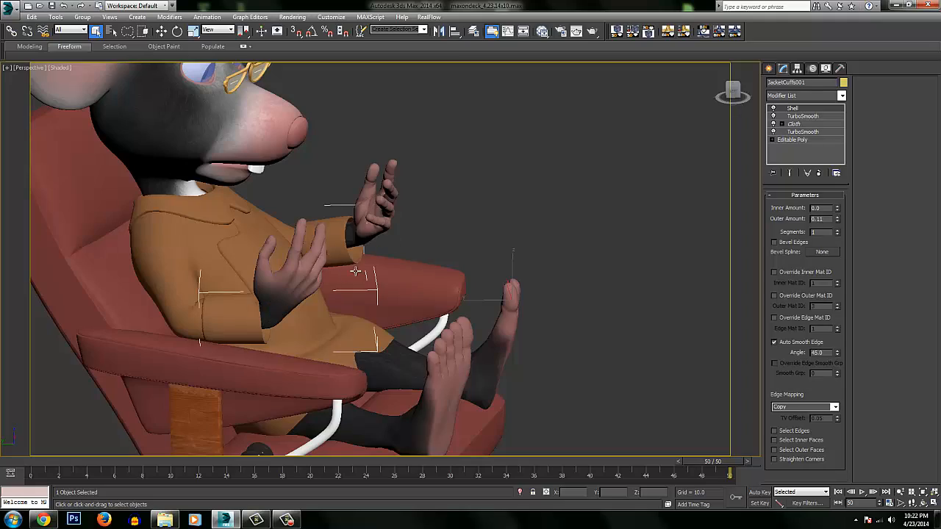
{"action": "middle_click_drag", "start_coordinate": [263, 308], "coordinate": [512, 123], "text": "alt"}
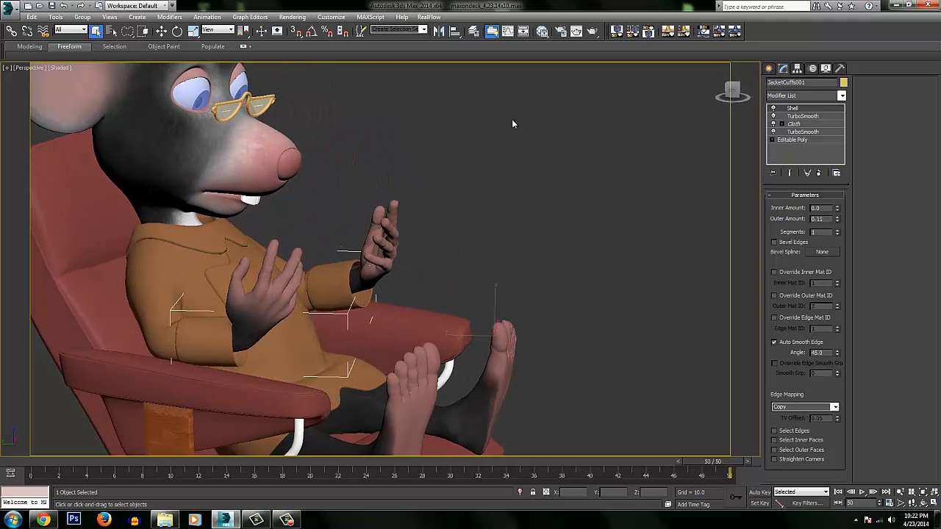
Unhide the Book layer so the book shows in the seated character's hands.
{"action": "left_click", "coordinate": [474, 32]}
{"action": "left_click", "coordinate": [721, 231]}
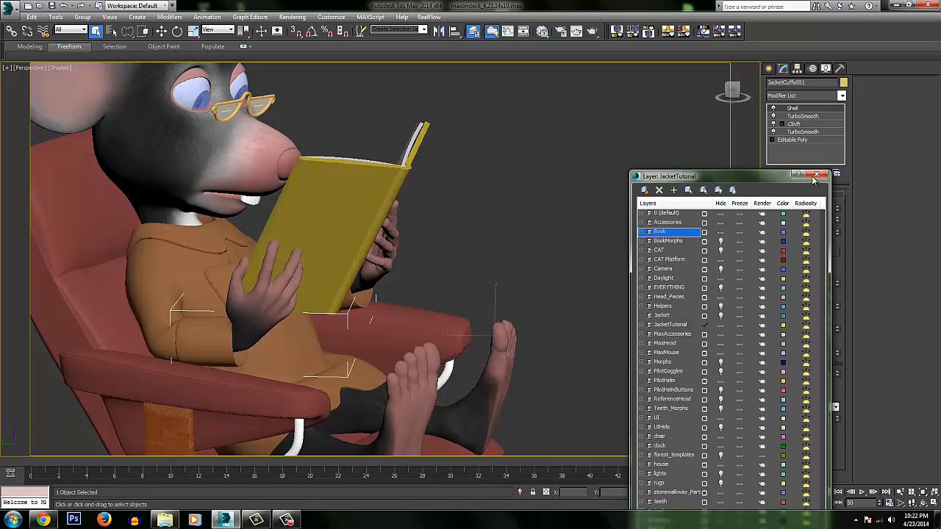
{"action": "left_click", "coordinate": [816, 174]}
{"action": "middle_click_drag", "start_coordinate": [279, 221], "coordinate": [519, 223], "text": "alt"}
{"action": "left_click", "coordinate": [519, 223]}
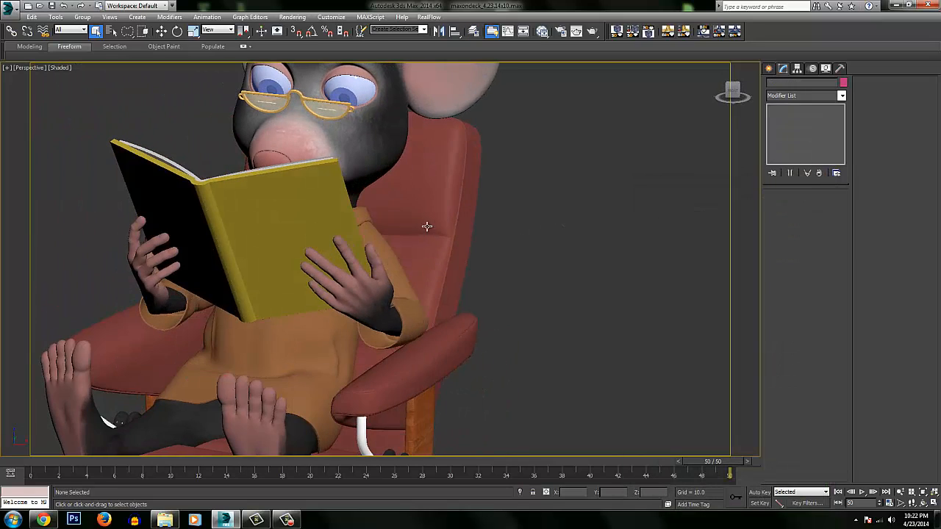
{"action": "middle_click_drag", "start_coordinate": [426, 225], "coordinate": [420, 248], "text": "alt"}
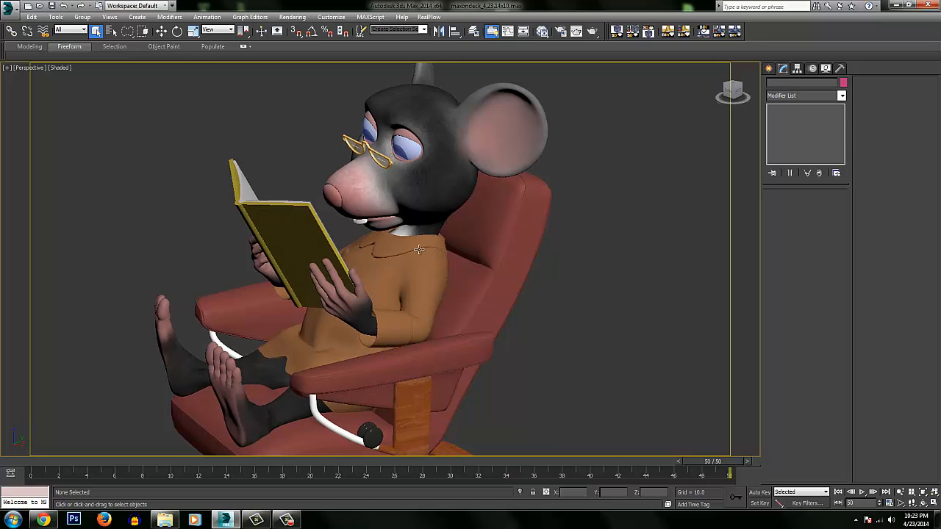
Add a TurboSmooth modifier to the jacket collar above its Skin Wrap.
{"action": "left_click", "coordinate": [419, 249]}
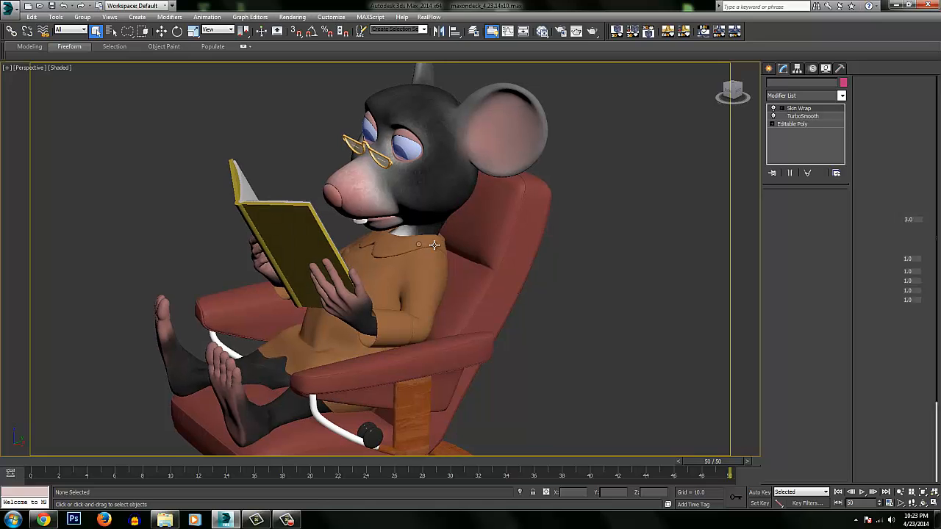
{"action": "left_click", "coordinate": [807, 98]}
{"action": "key", "text": "t"}
{"action": "key", "text": "t"}
{"action": "key", "text": "t"}
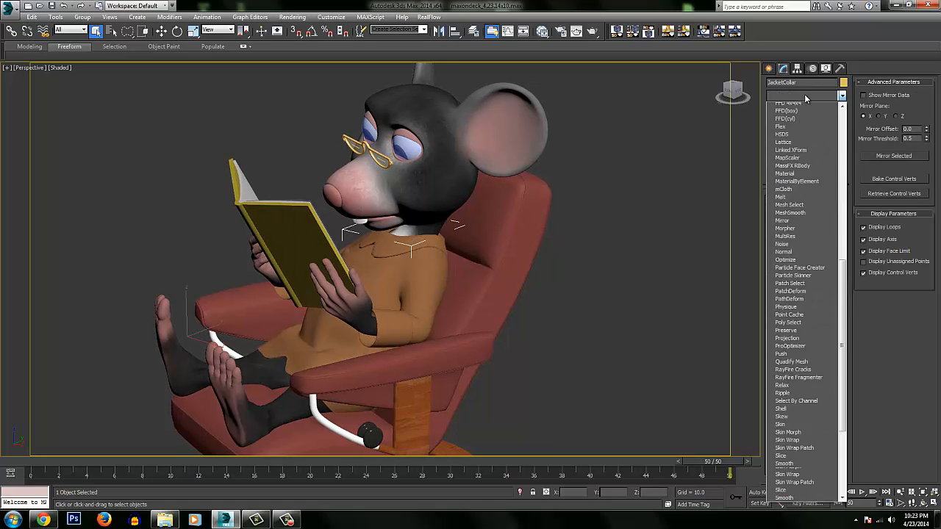
{"action": "key", "text": "Return"}
Examine the cuffs and collar of the seated, reading character from several angles.
{"action": "middle_click_drag", "start_coordinate": [439, 213], "coordinate": [390, 284], "text": "alt"}
{"action": "left_click", "coordinate": [544, 234]}
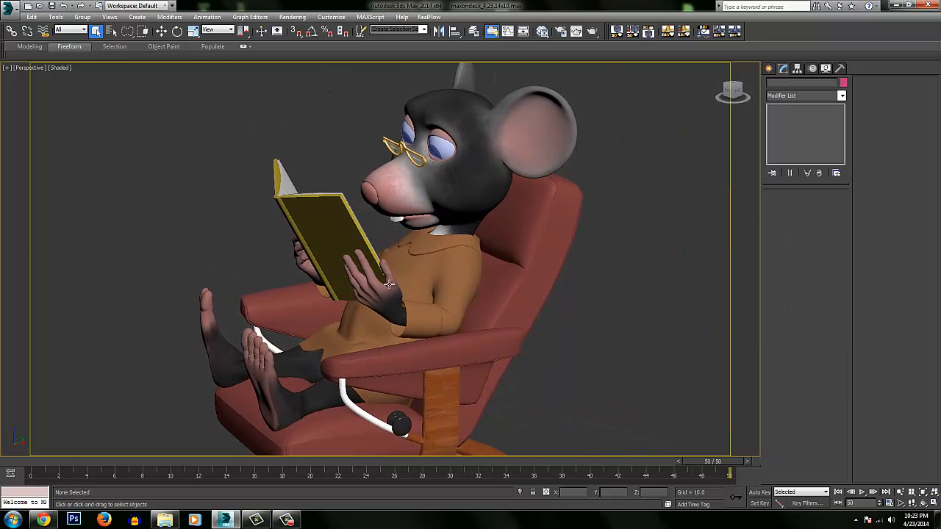
{"action": "left_click", "coordinate": [418, 315]}
{"action": "middle_click_drag", "start_coordinate": [428, 314], "coordinate": [377, 287], "text": "alt"}
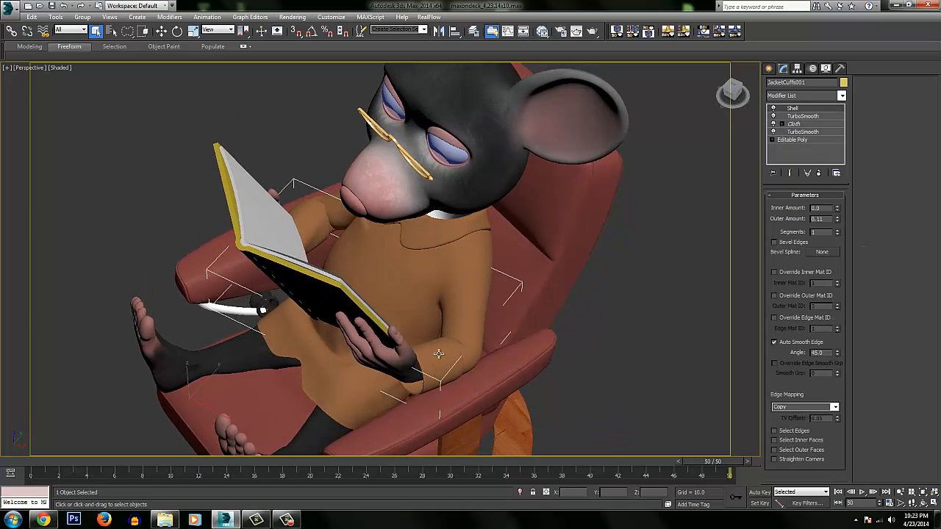
{"action": "middle_click_drag", "start_coordinate": [438, 354], "coordinate": [444, 303], "text": "alt"}
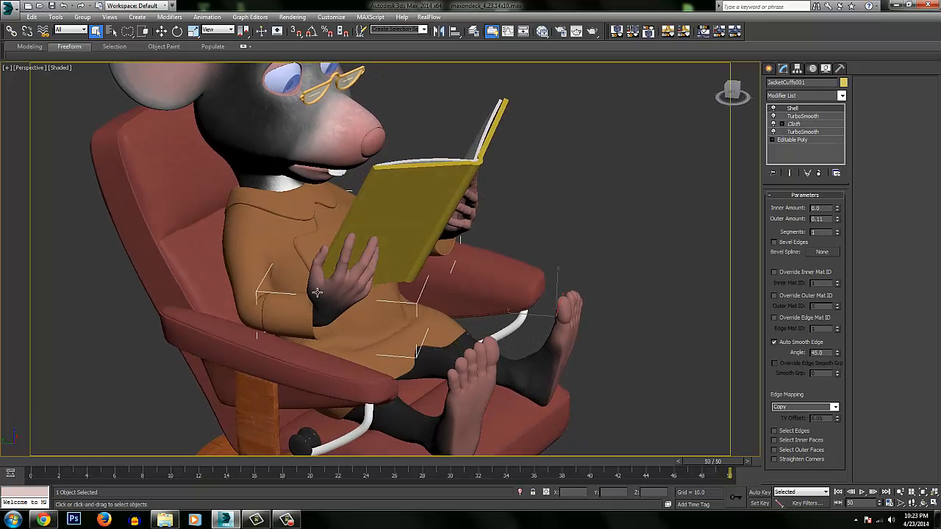
{"action": "middle_click_drag", "start_coordinate": [317, 292], "coordinate": [307, 256], "text": "alt"}
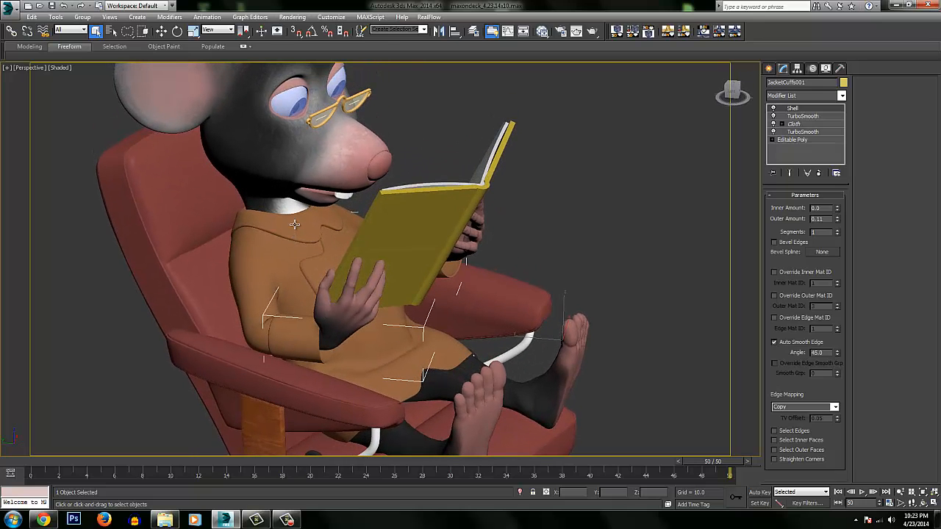
{"action": "left_click", "coordinate": [294, 224]}
{"action": "middle_click_drag", "start_coordinate": [294, 224], "coordinate": [262, 227], "text": "alt"}
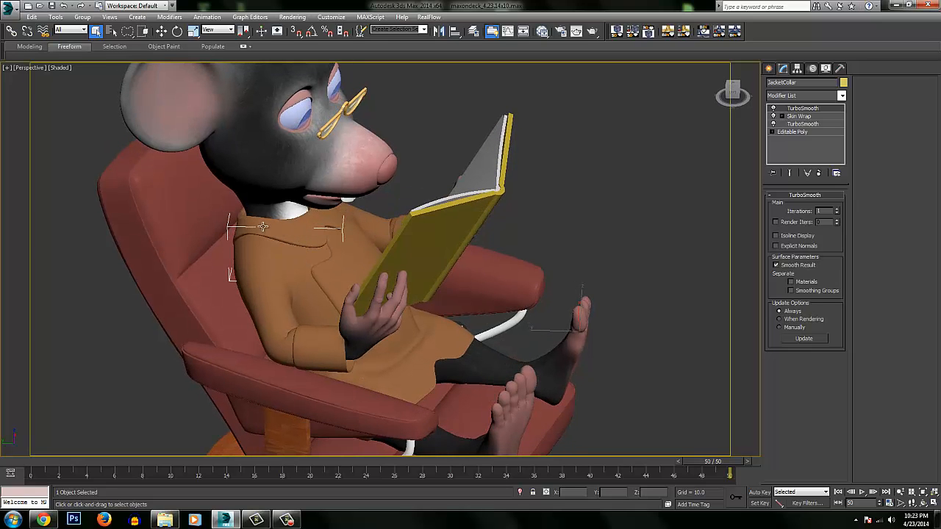
Select the jacket and move the application error dialog clear of the character.
{"action": "left_click", "coordinate": [326, 269]}
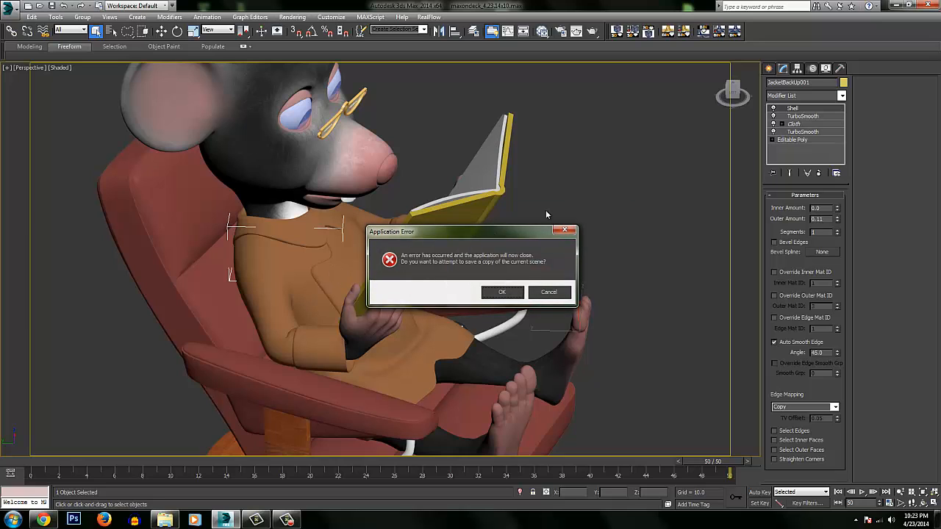
{"action": "left_click_drag", "start_coordinate": [491, 232], "coordinate": [687, 102]}
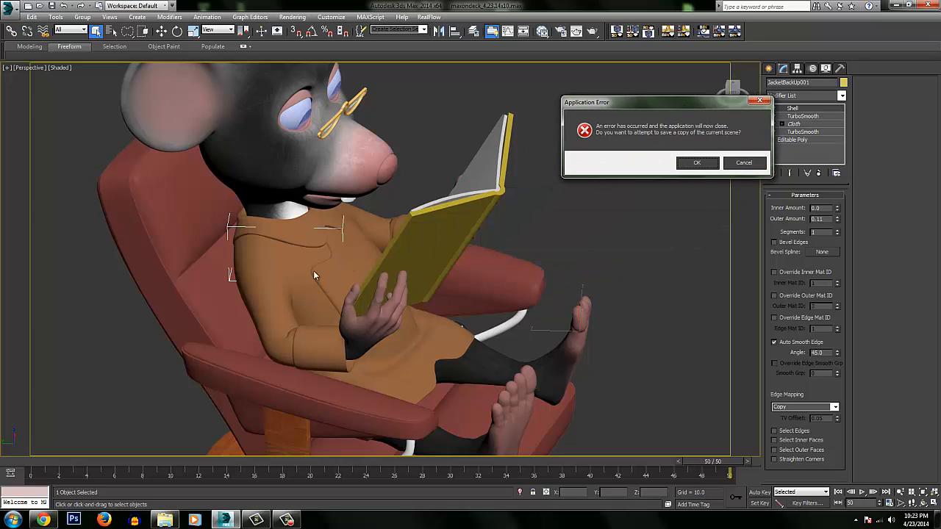